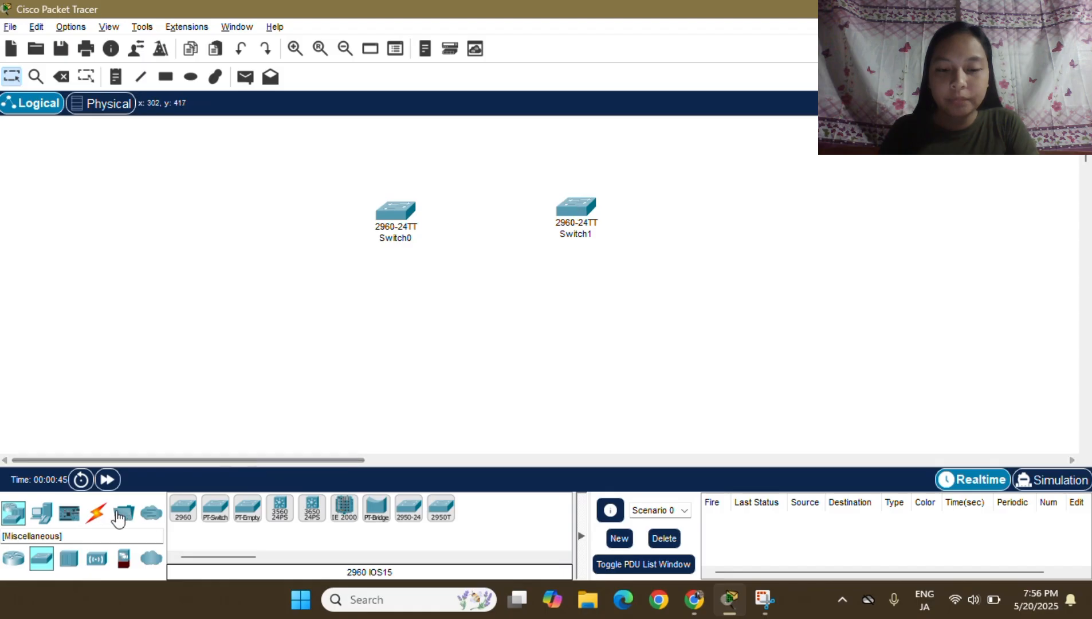
Step: Connect FastEthernet0/1 on Switch0 to FastEthernet0/1 on Switch1 with a Copper Straight-Through cable
click(97, 514)
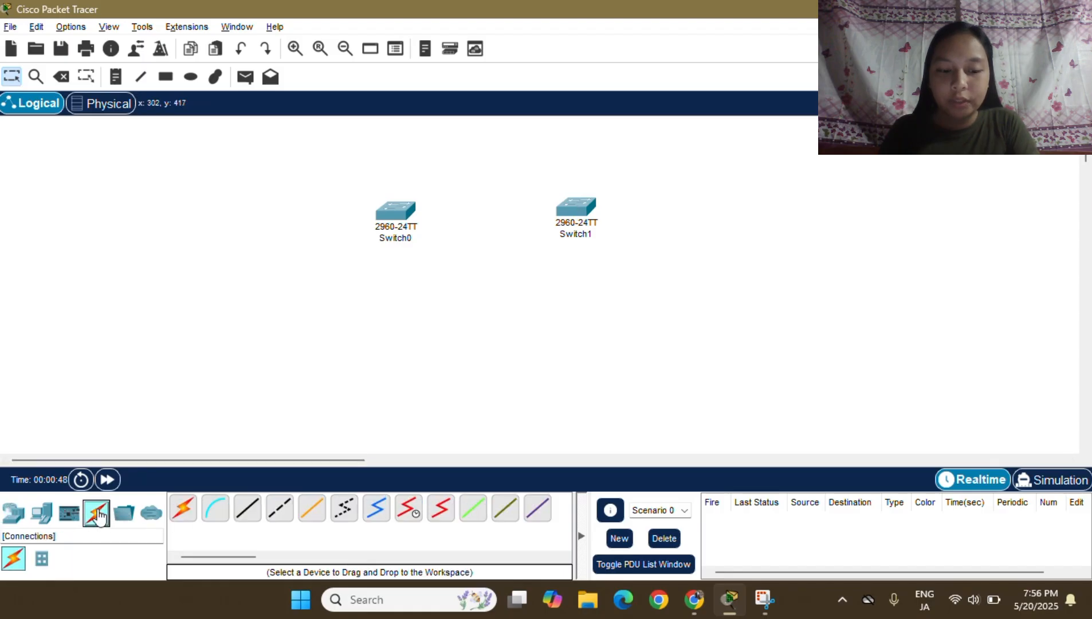
click(247, 508)
click(401, 215)
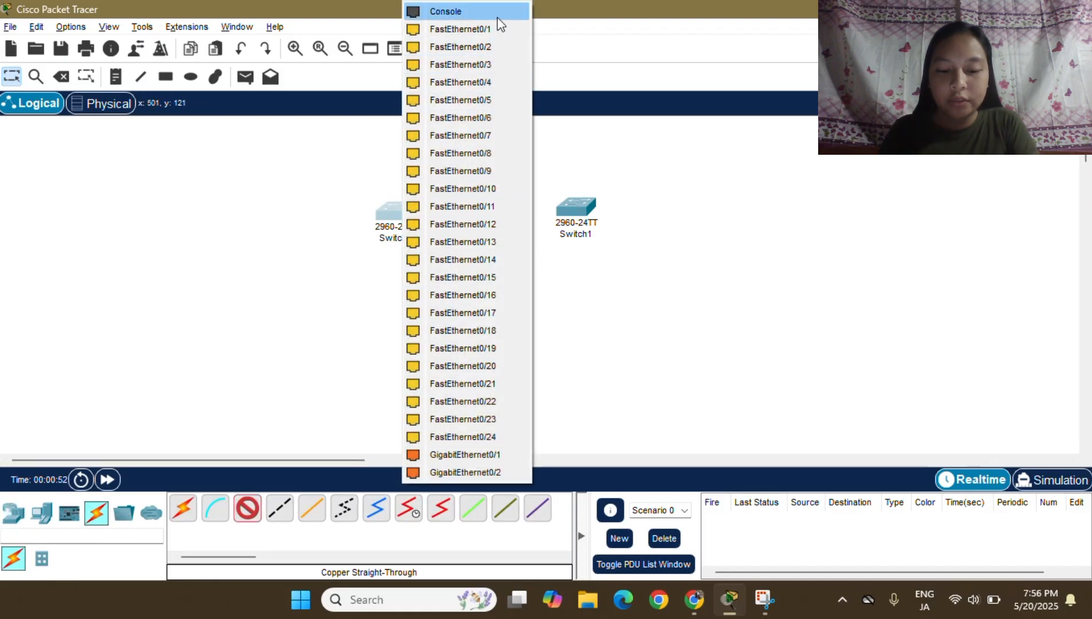
click(495, 29)
click(576, 211)
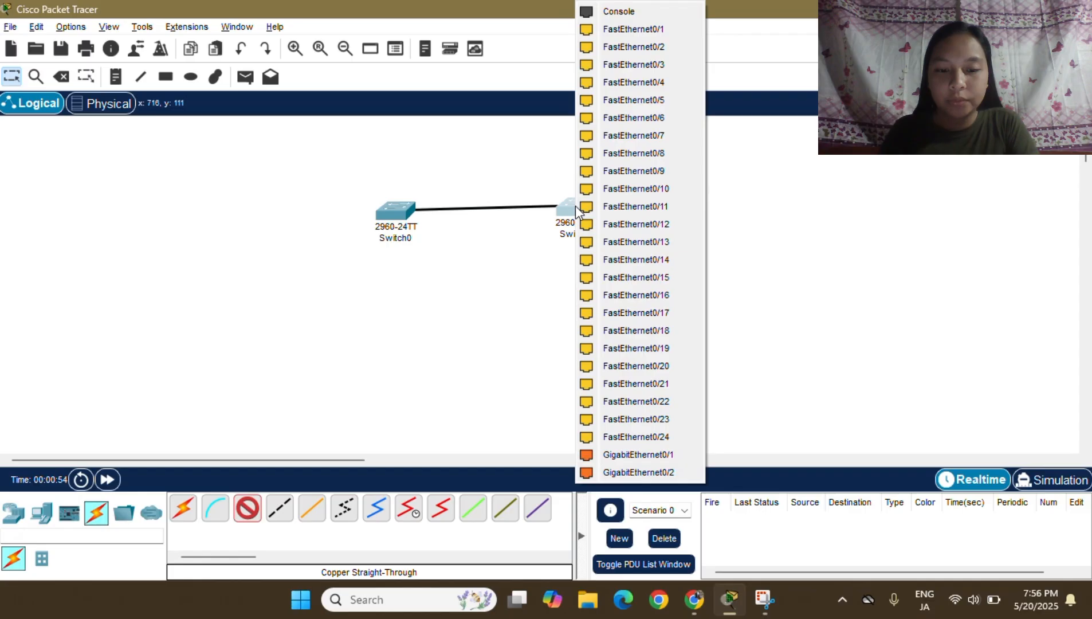
click(640, 31)
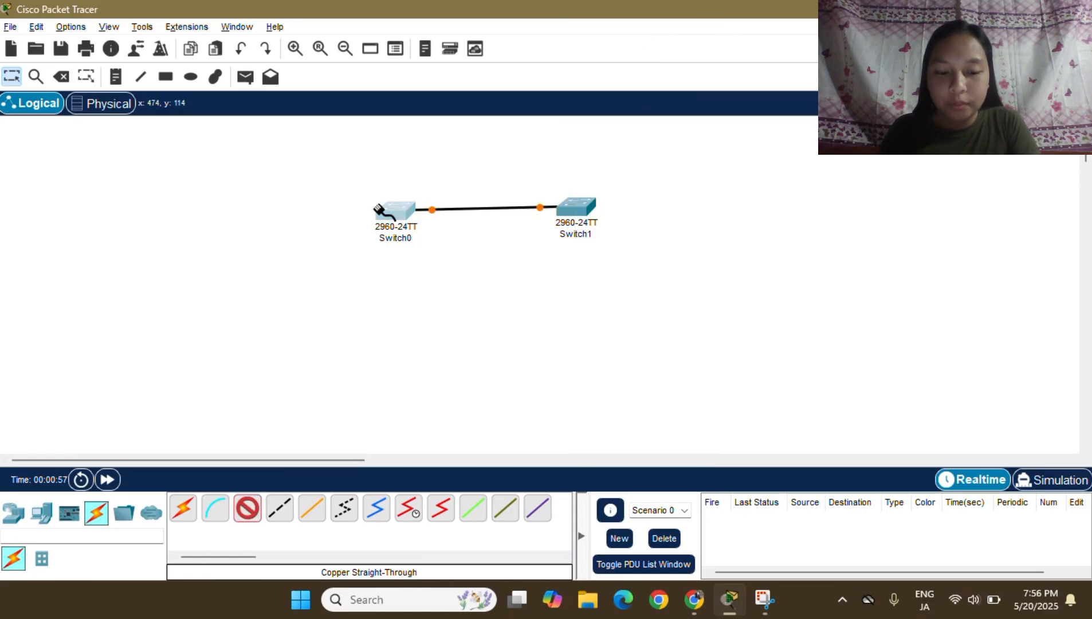
Step: Add a second straight-through link between FastEthernet0/2 on both switches and fast-forward the simulation time
click(391, 213)
click(476, 28)
click(576, 208)
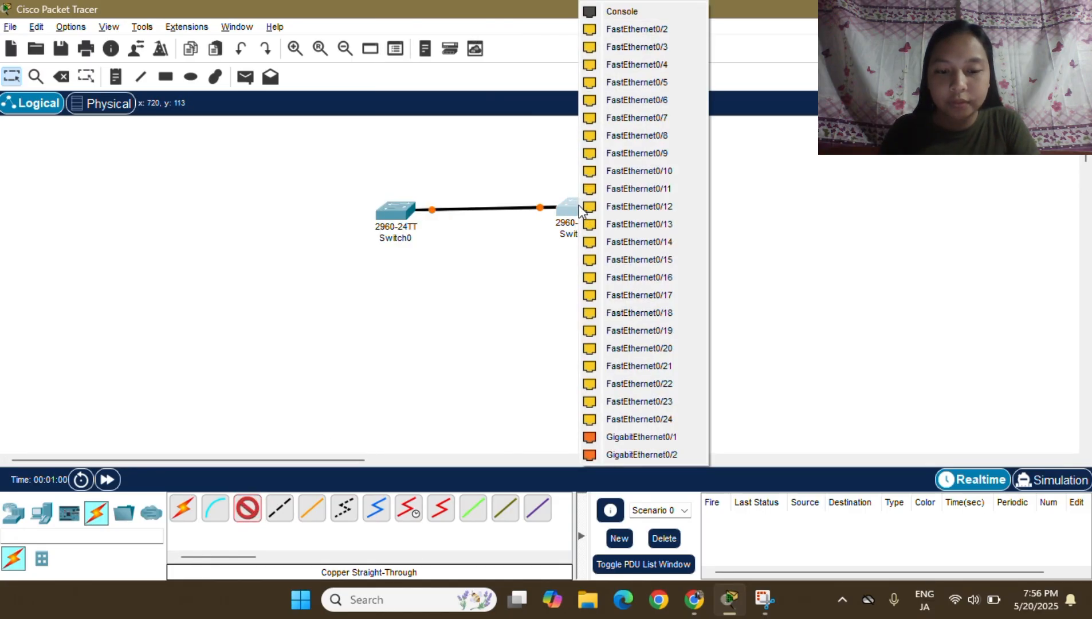
click(620, 31)
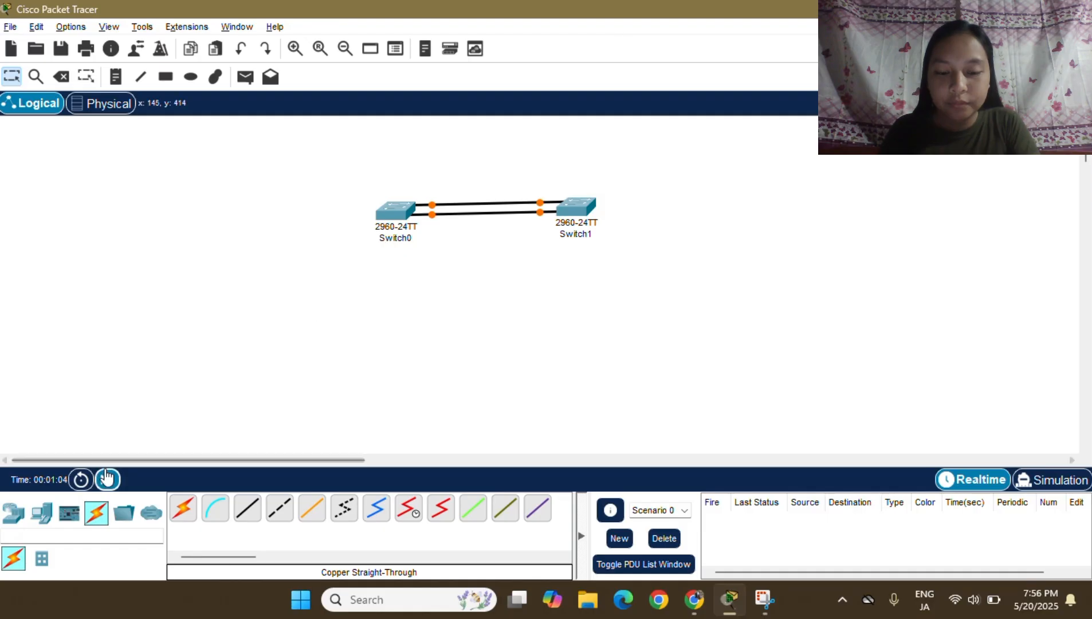
click(107, 479)
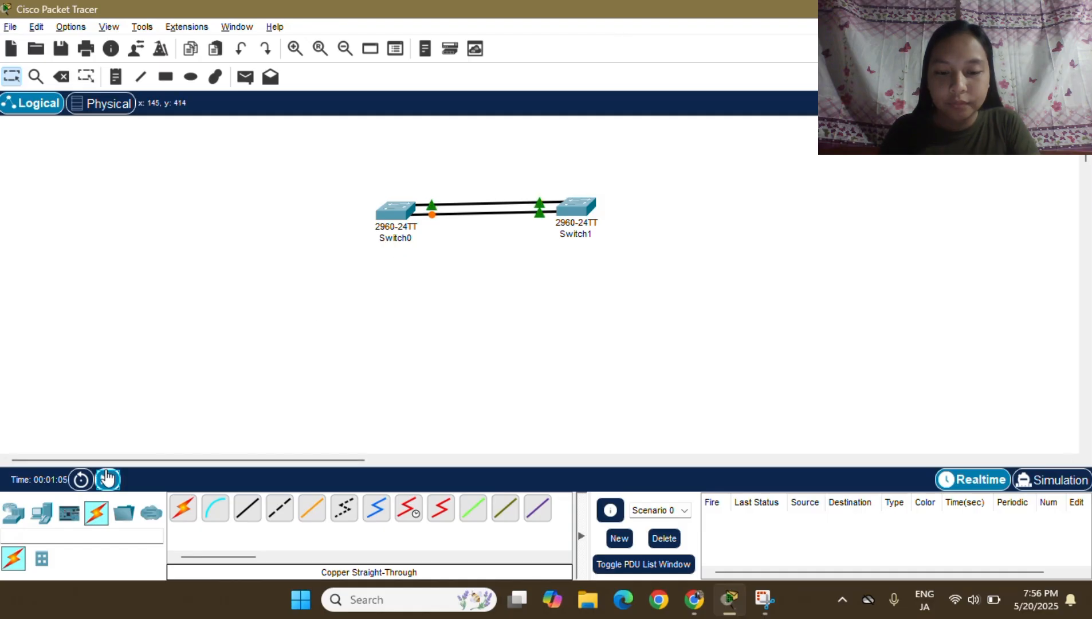
Step: Open Switch0's command line and enter global configuration mode with en and conf t
click(387, 213)
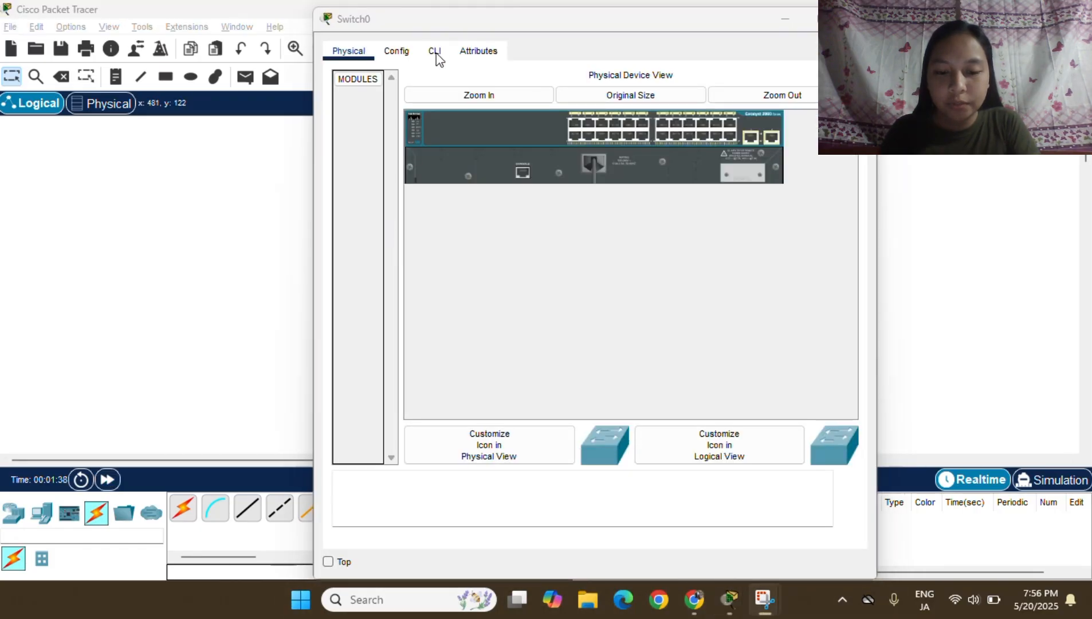
click(437, 51)
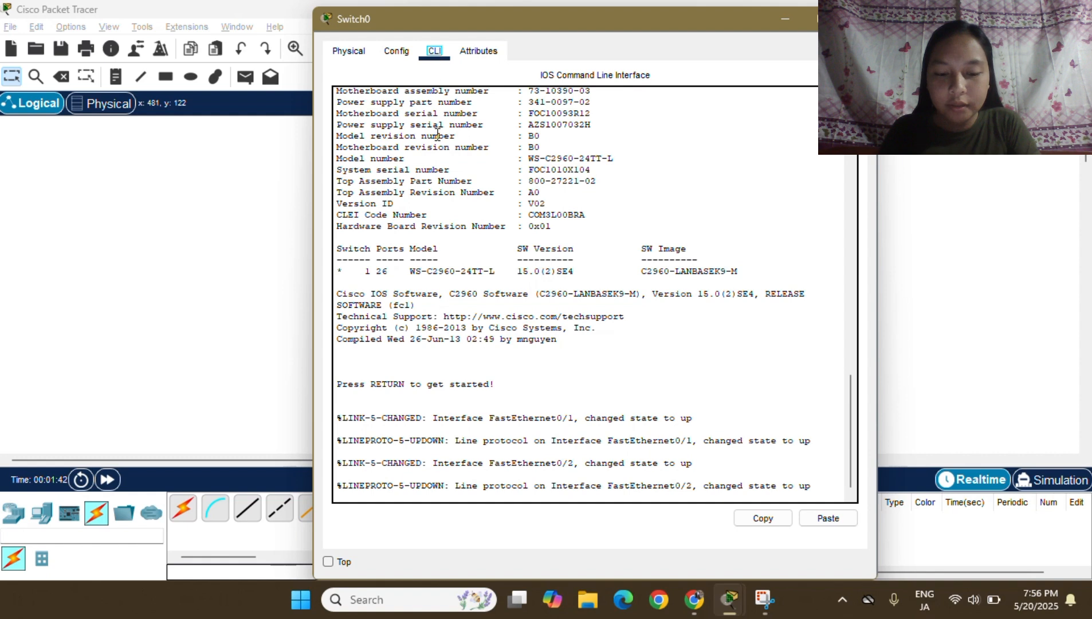
click(379, 500)
key(Return)
text(en)
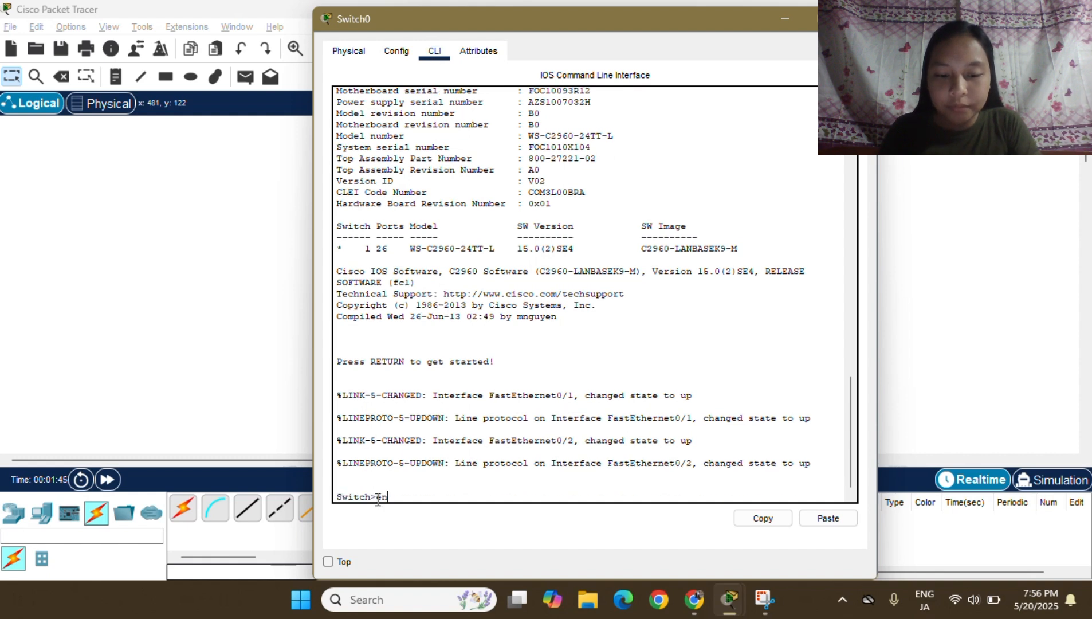
key(Return)
text(conf t)
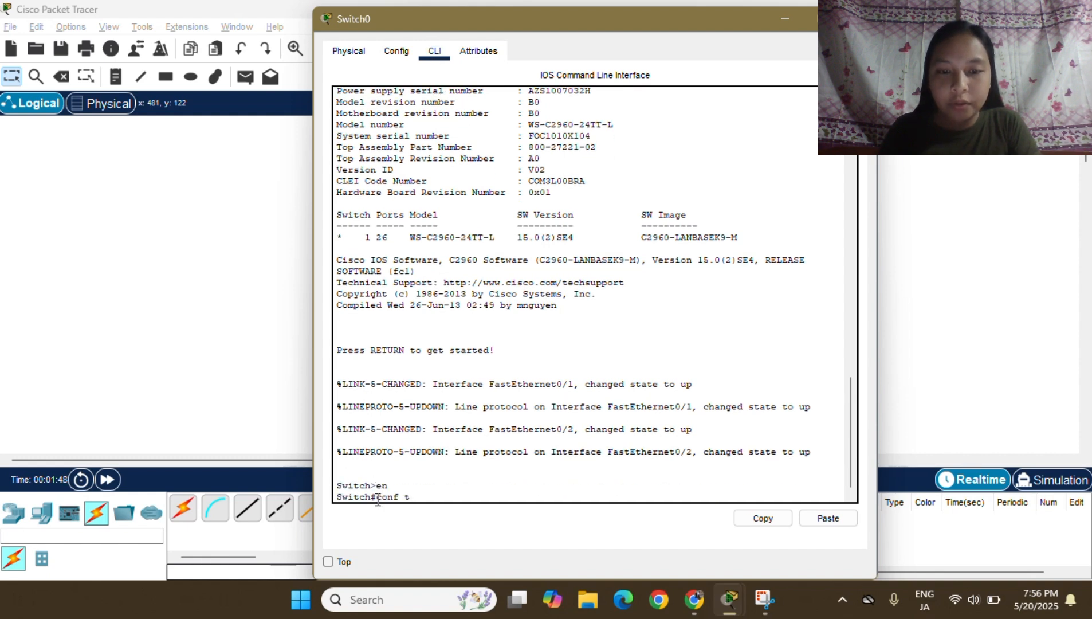
key(Return)
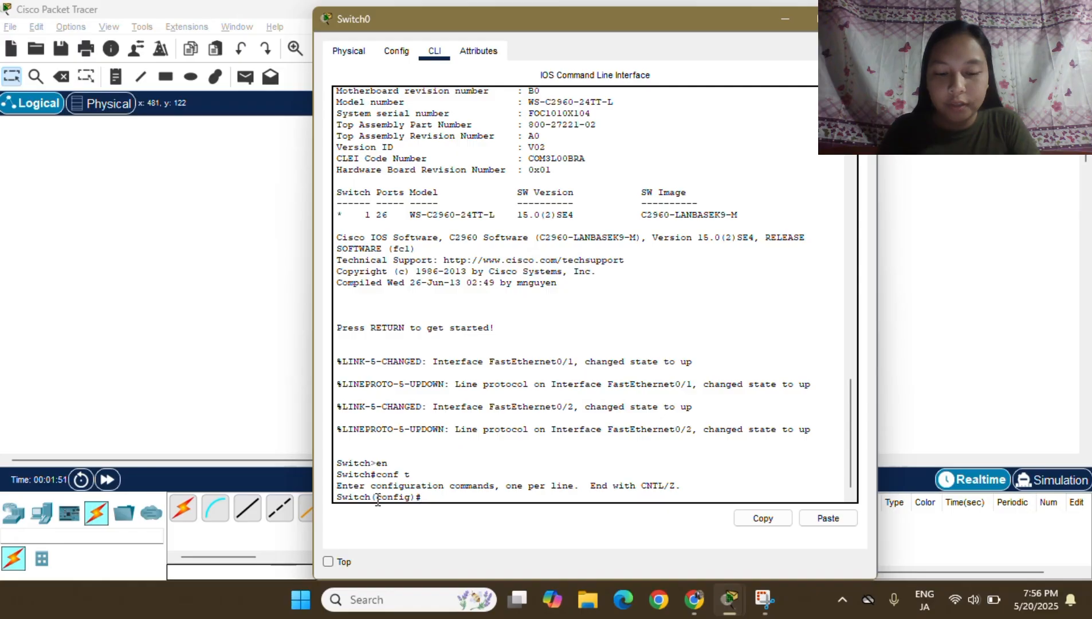
Step: Assign Switch0's interface range FastEthernet0/1-2 to channel-group 1 in desirable mode, and exit the range configuration
text(interface range Fast)
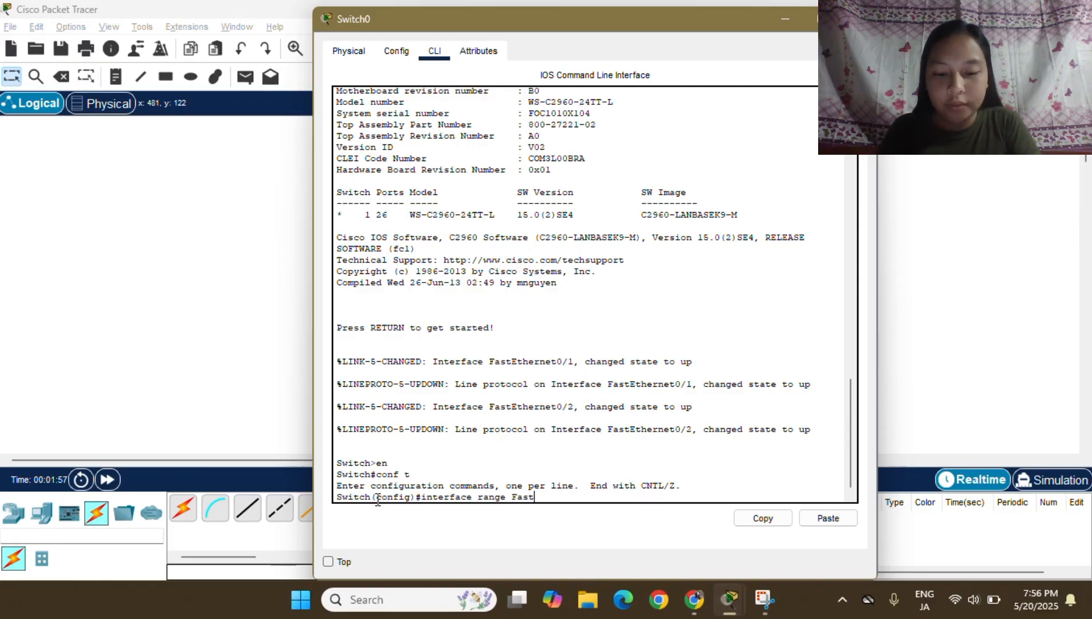
text(Ethernet0/1)
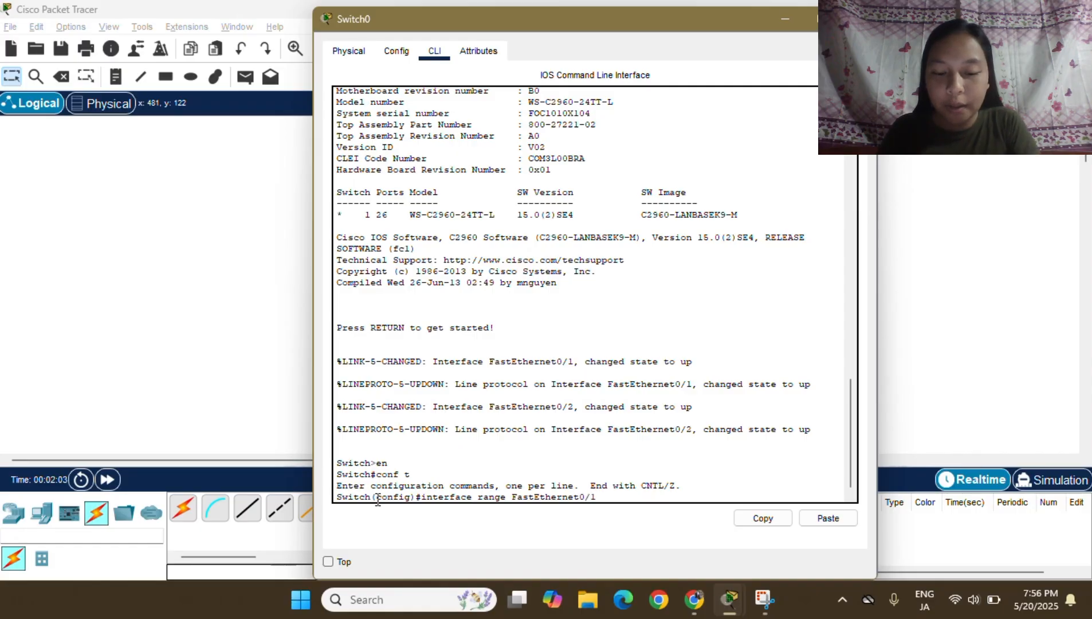
text(-2)
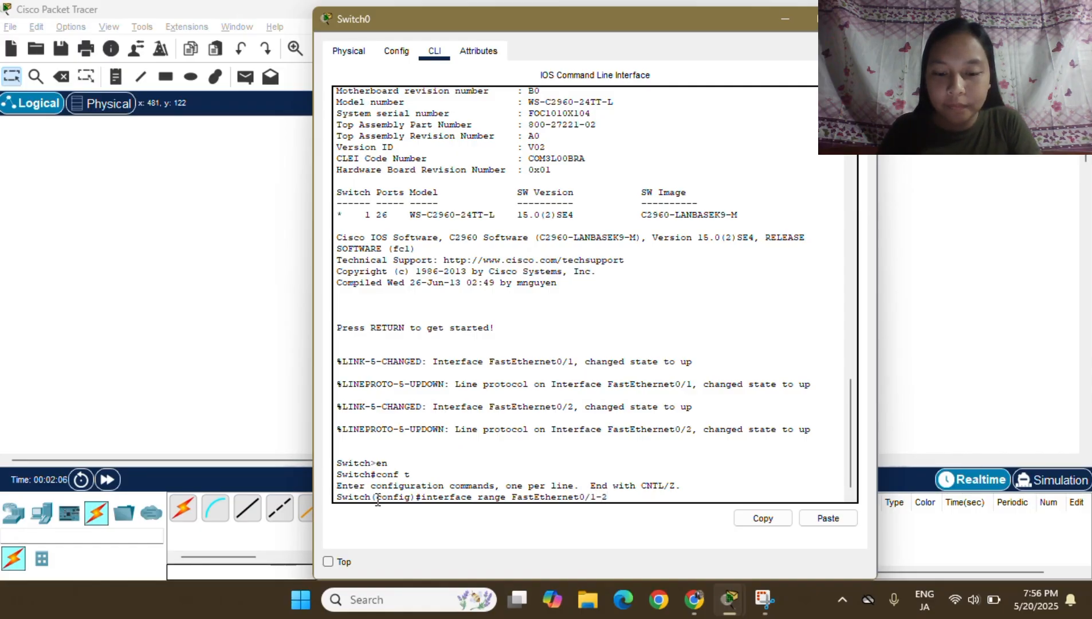
key(Return)
text(channe)
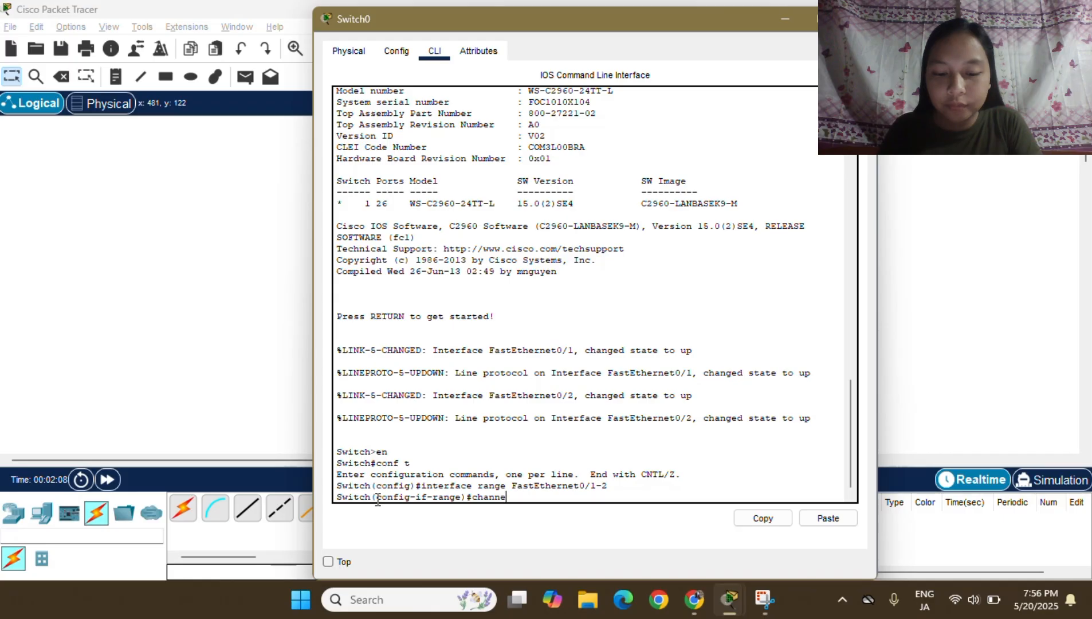
text(l -gri)
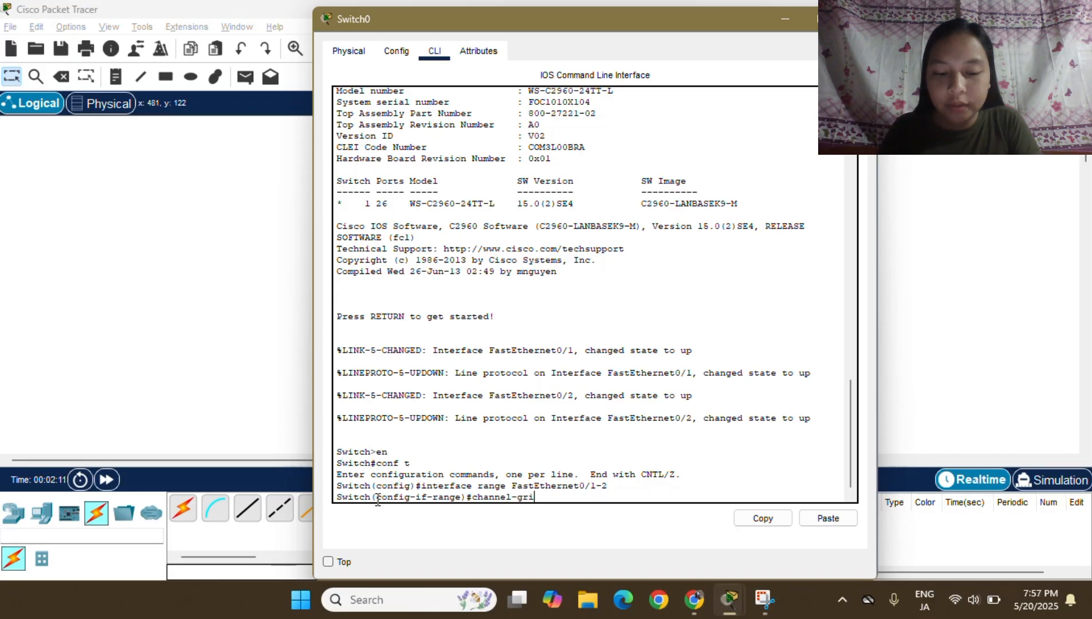
key(BackSpace)
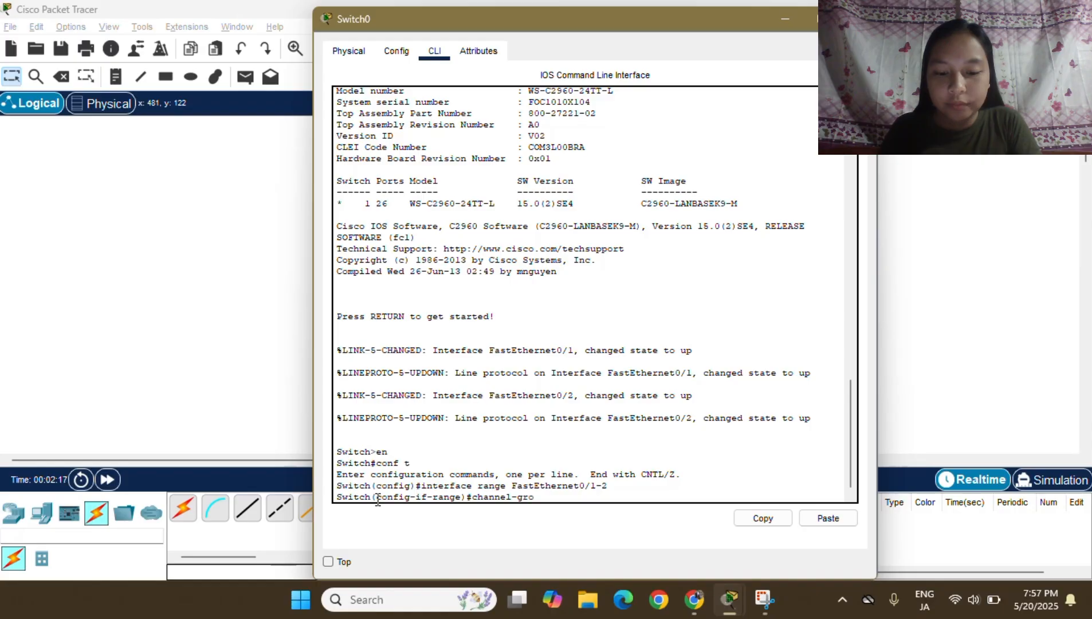
text(up 1 mode d)
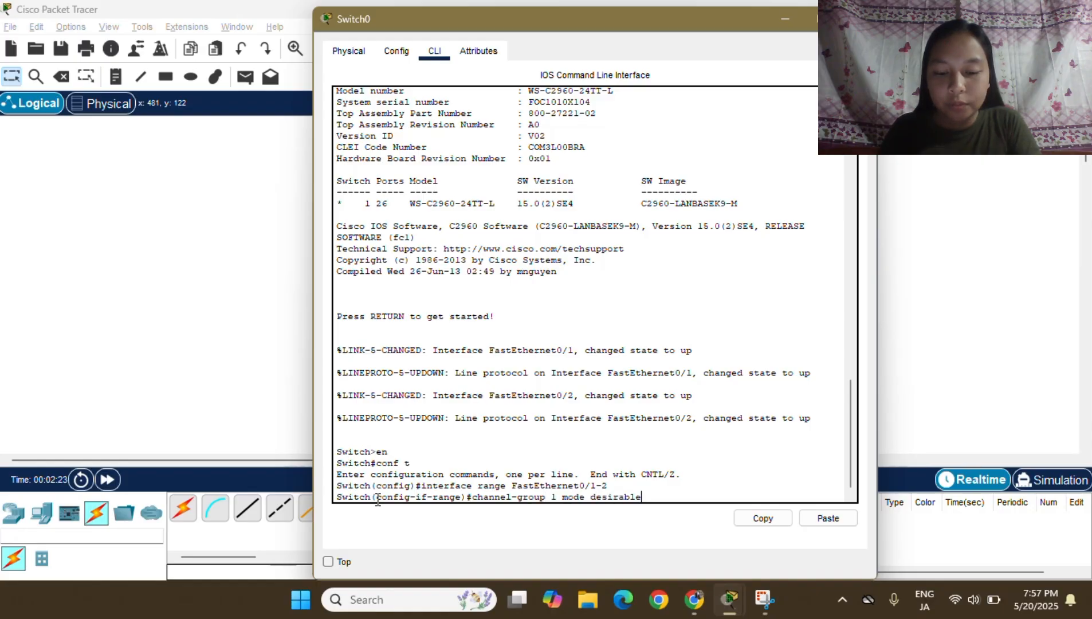
text(esirable)
key(Return)
text(e)#e)
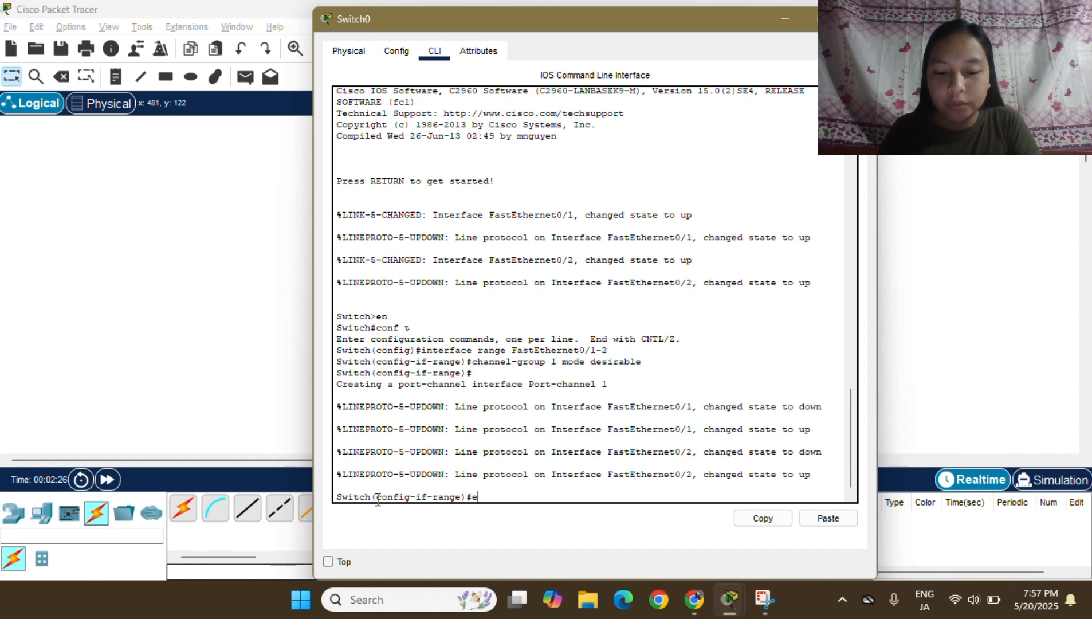
text(xit)
key(Return)
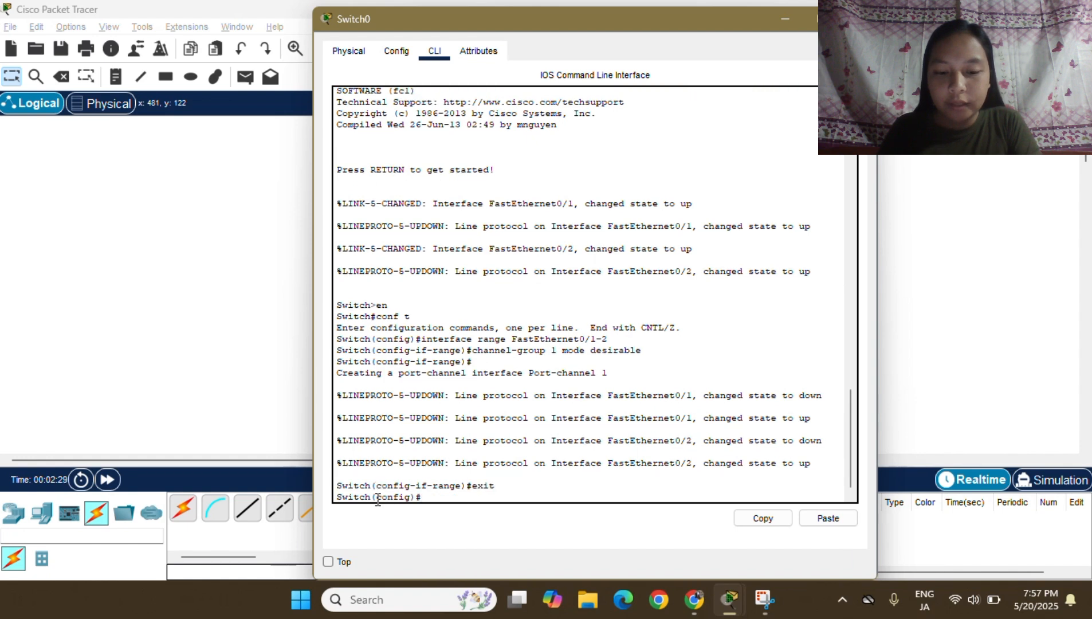
Step: Set Switch0's interface Port-channel1 to switchport mode trunk and exit back to privileged mode
text(interface)
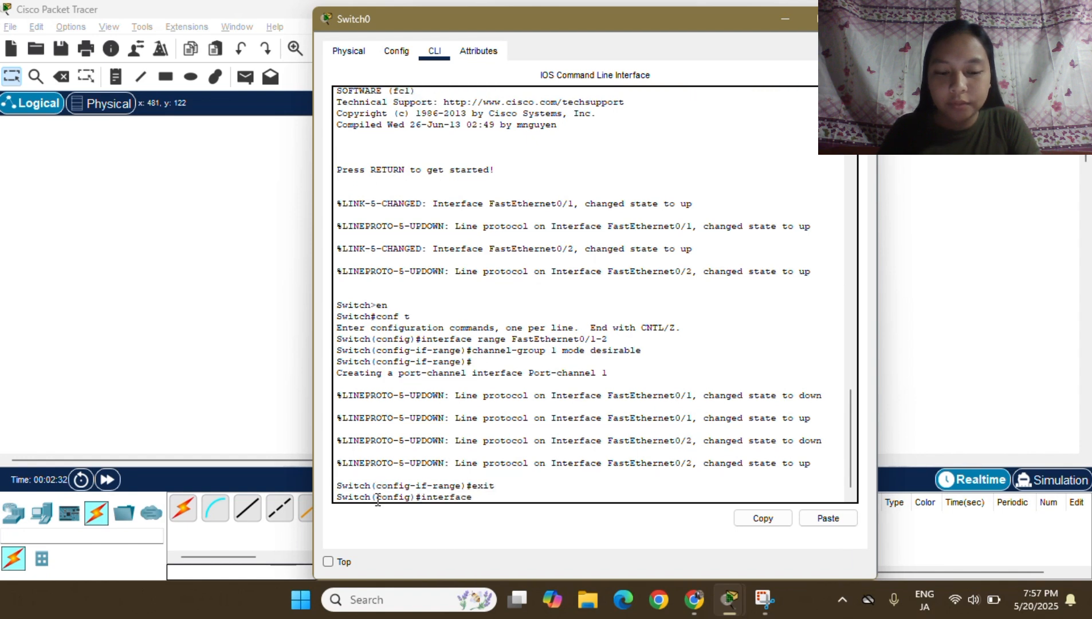
text( Port-channe)
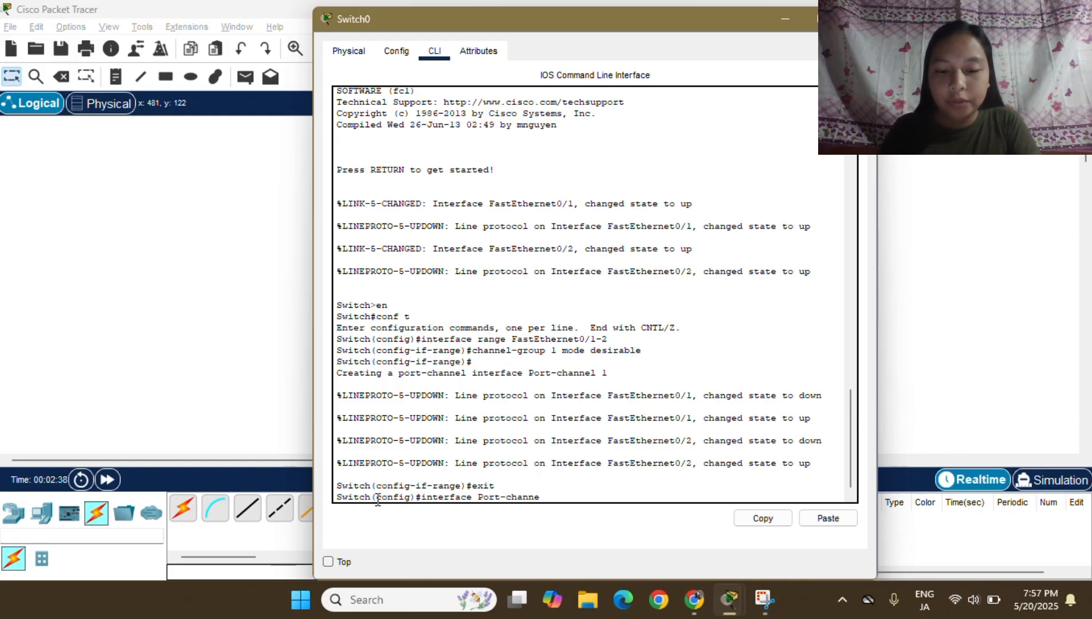
text(l1)
key(Return)
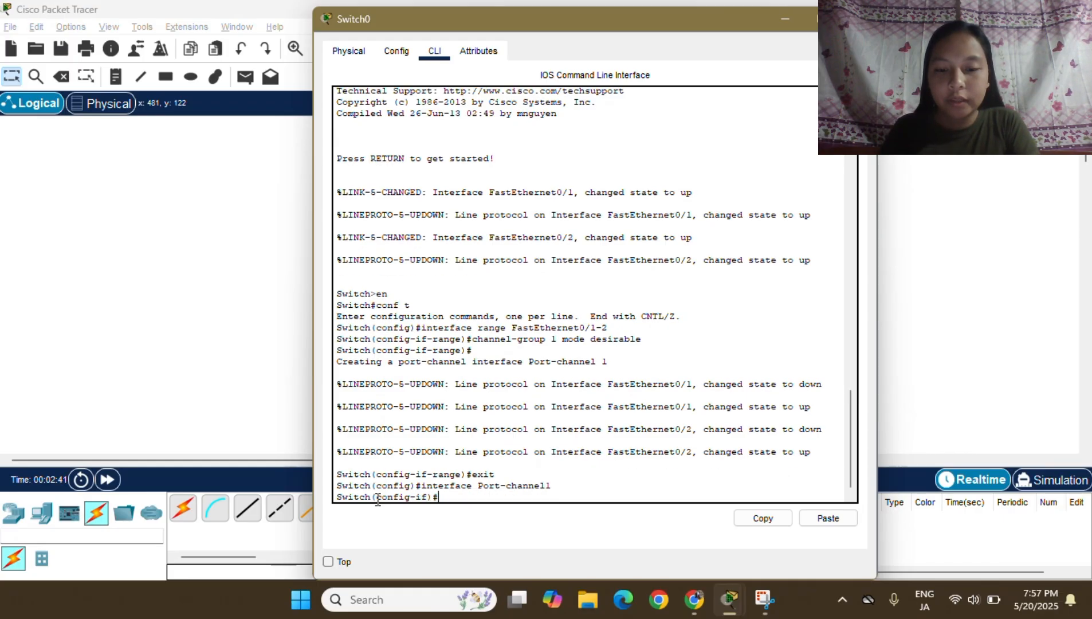
text(switc)
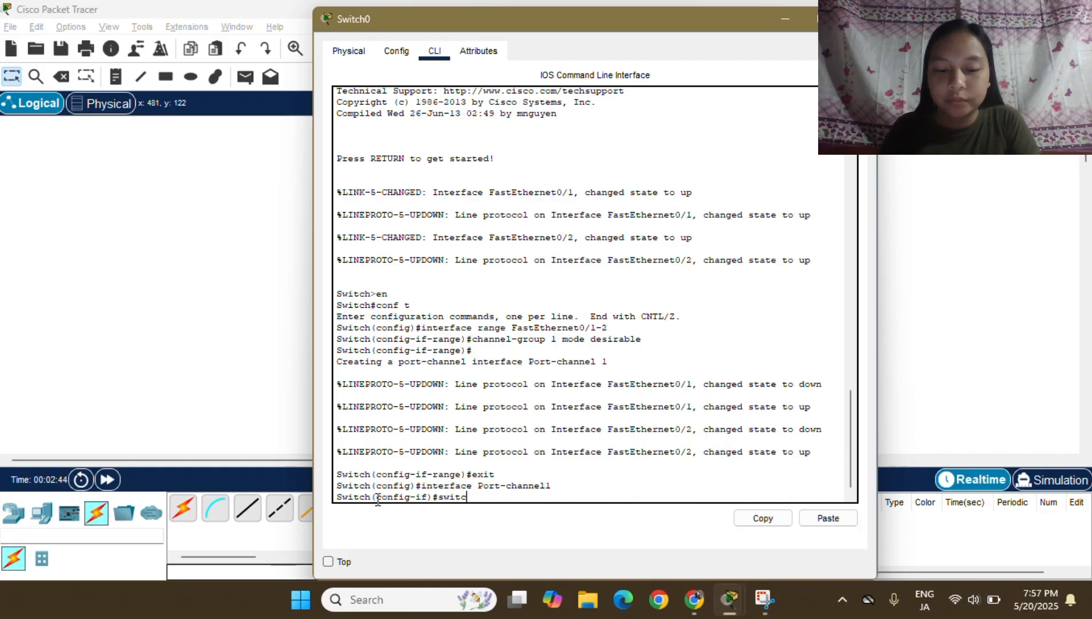
text(hport mode trunk)
key(Return)
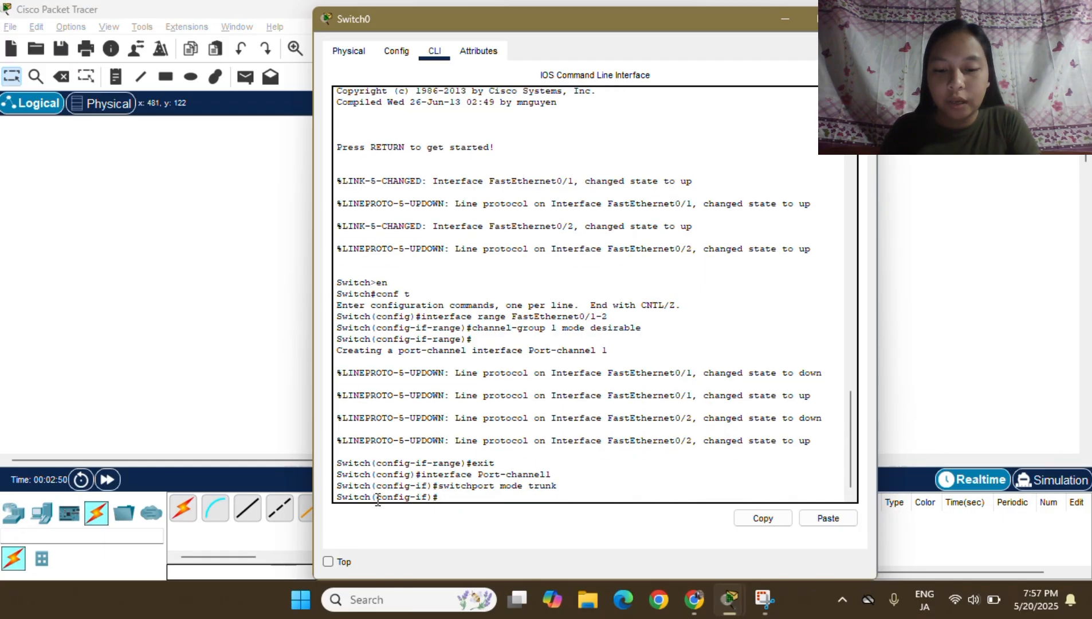
text(exit)
key(Return)
key(Return)
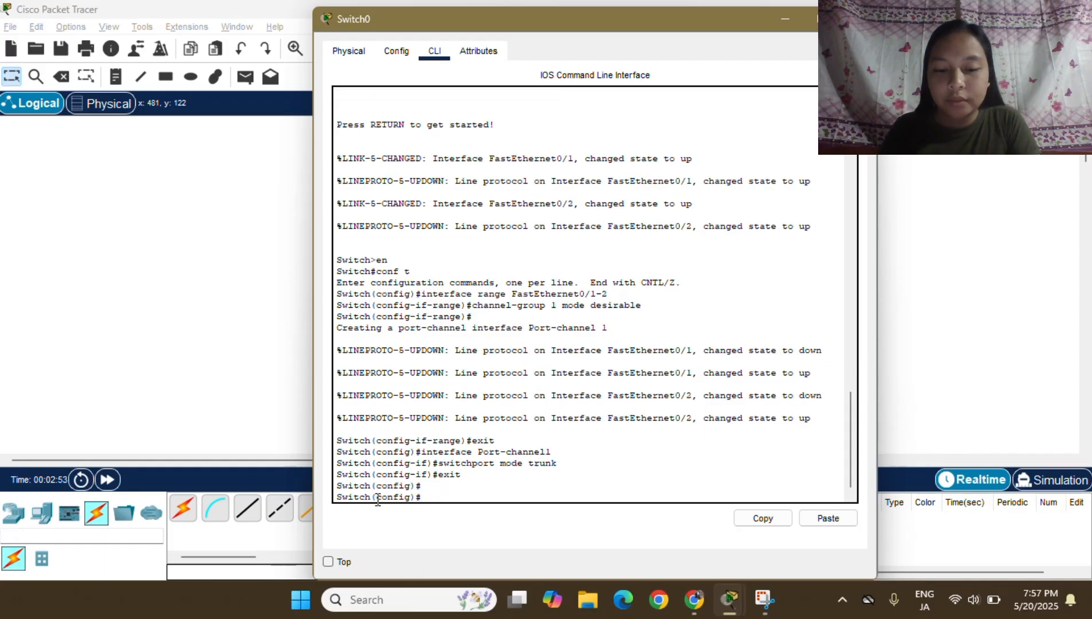
text(exit)
key(Return)
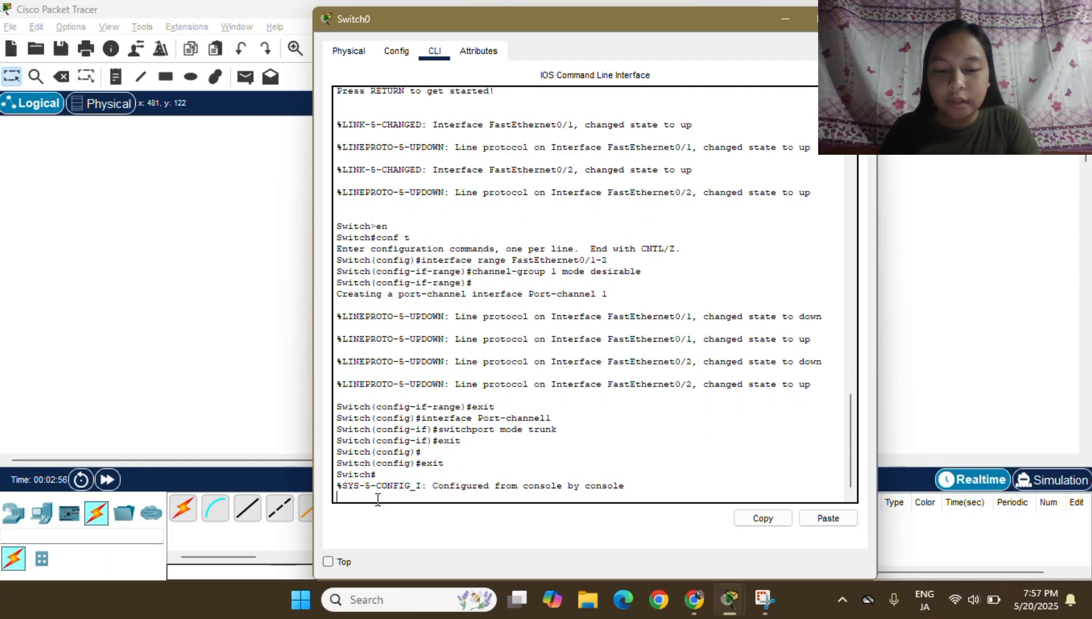
key(Return)
Step: Save Switch0's running configuration with copy run start, accepting the default destination filename, and close its window
text(copy )
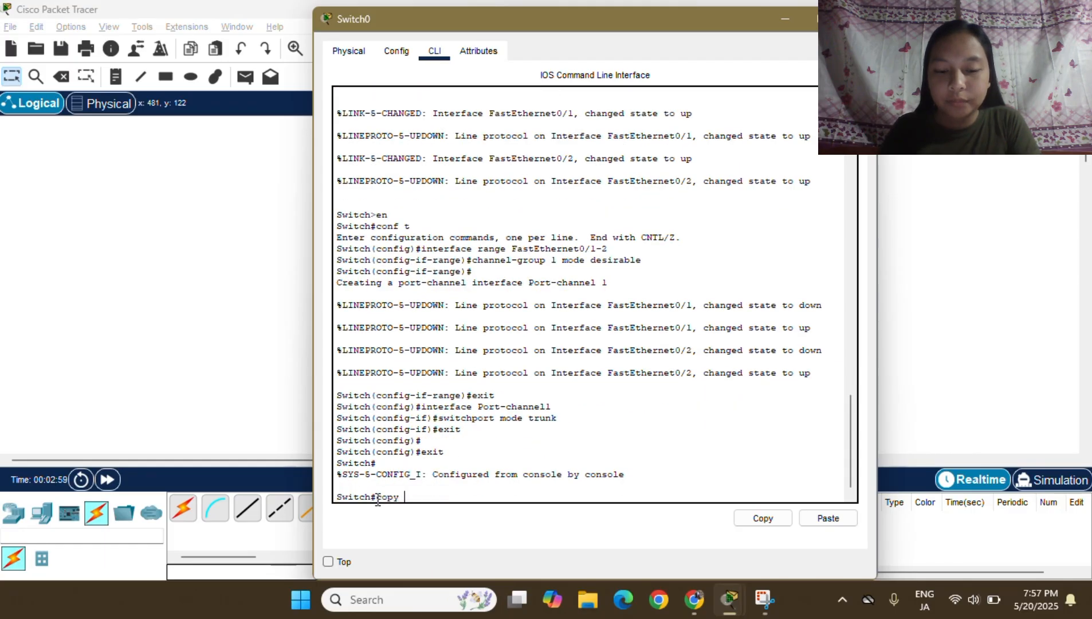
text(run start)
key(Return)
key(Return)
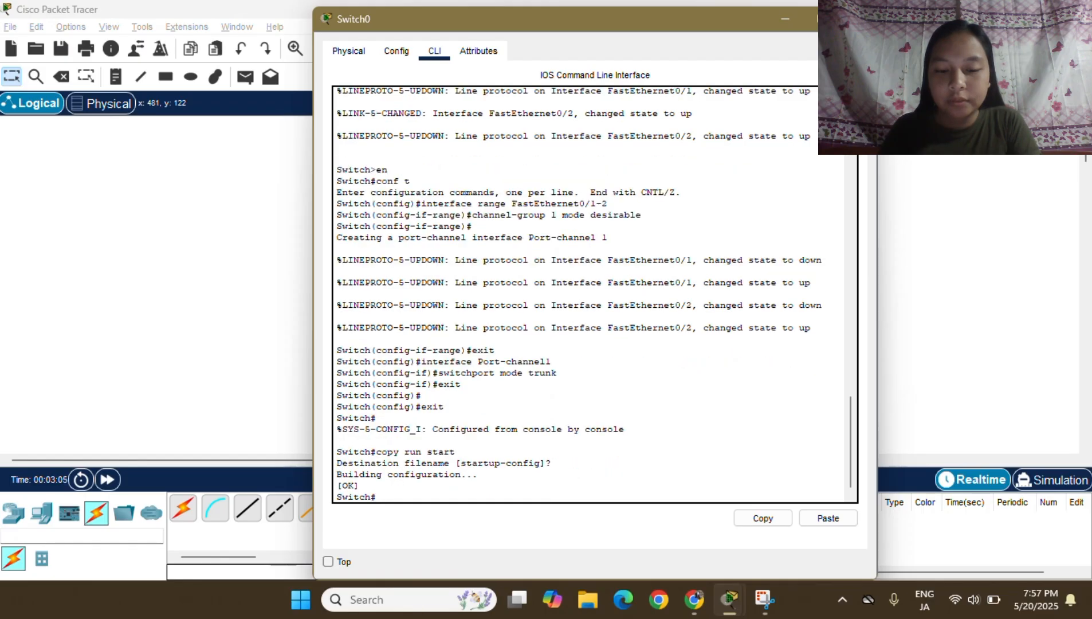
click(861, 19)
Step: Open Switch1's command line and enter global configuration mode with en and conf t
click(589, 202)
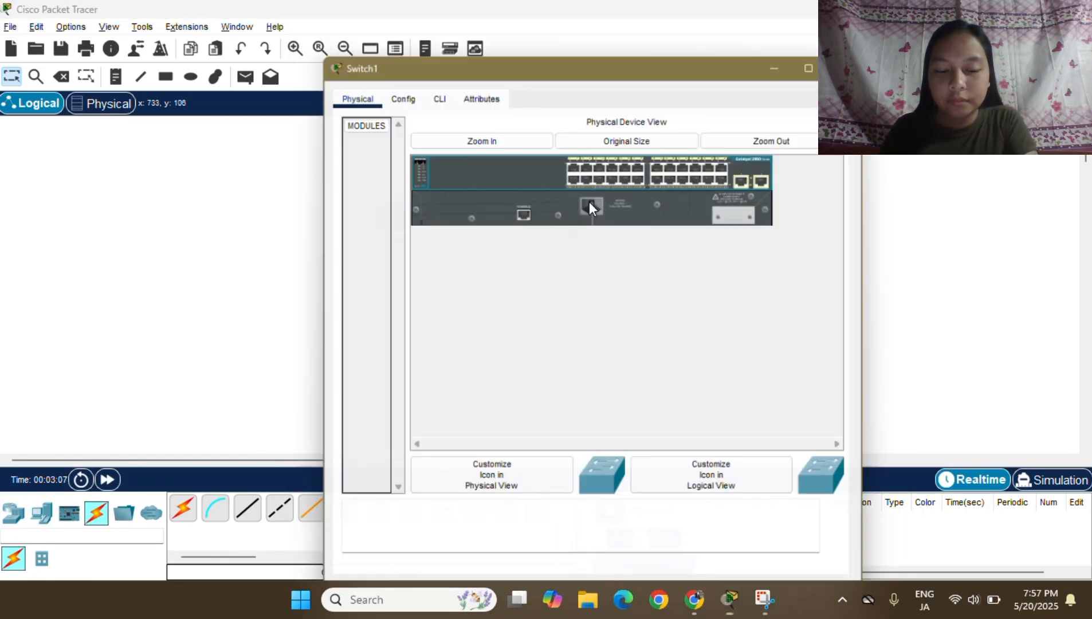
click(434, 50)
key(Return)
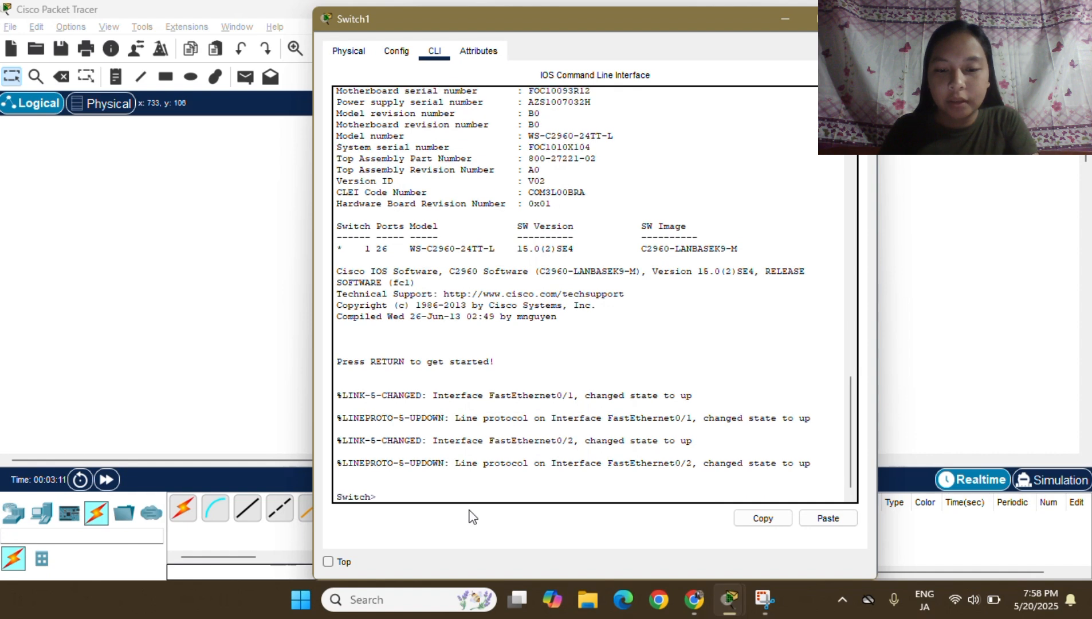
text(en)
key(Return)
text(conf t)
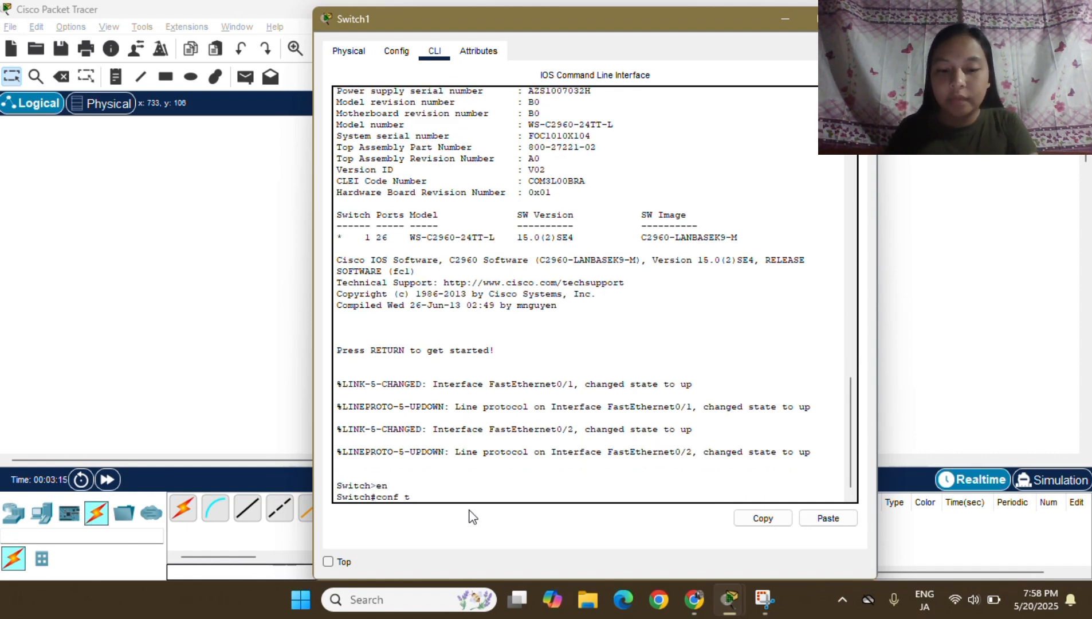
key(Return)
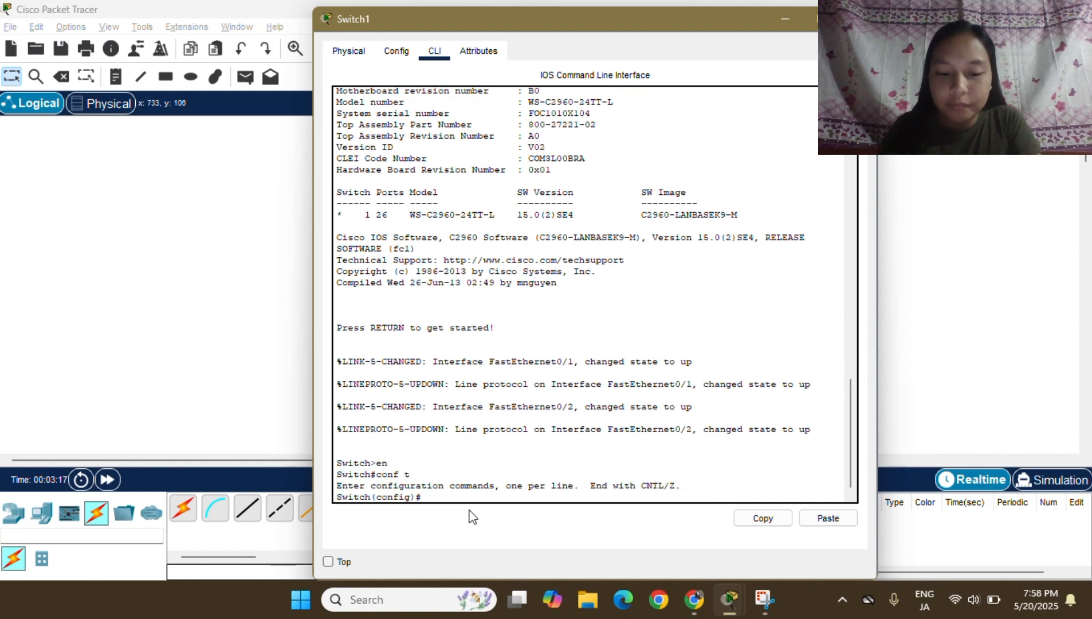
text(interface )
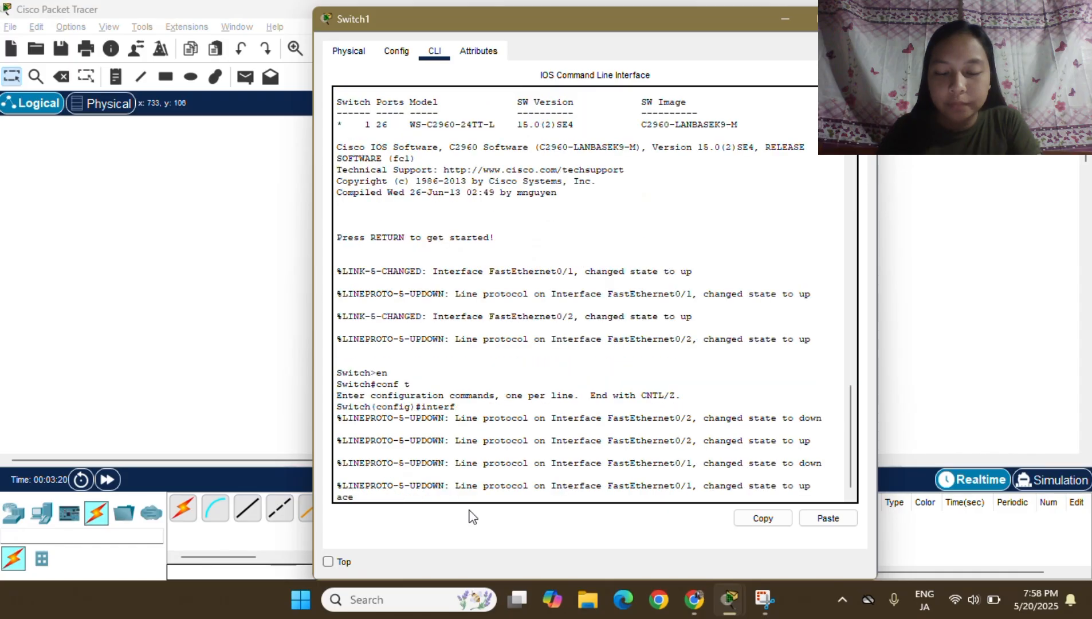
text(range FastEthernet)
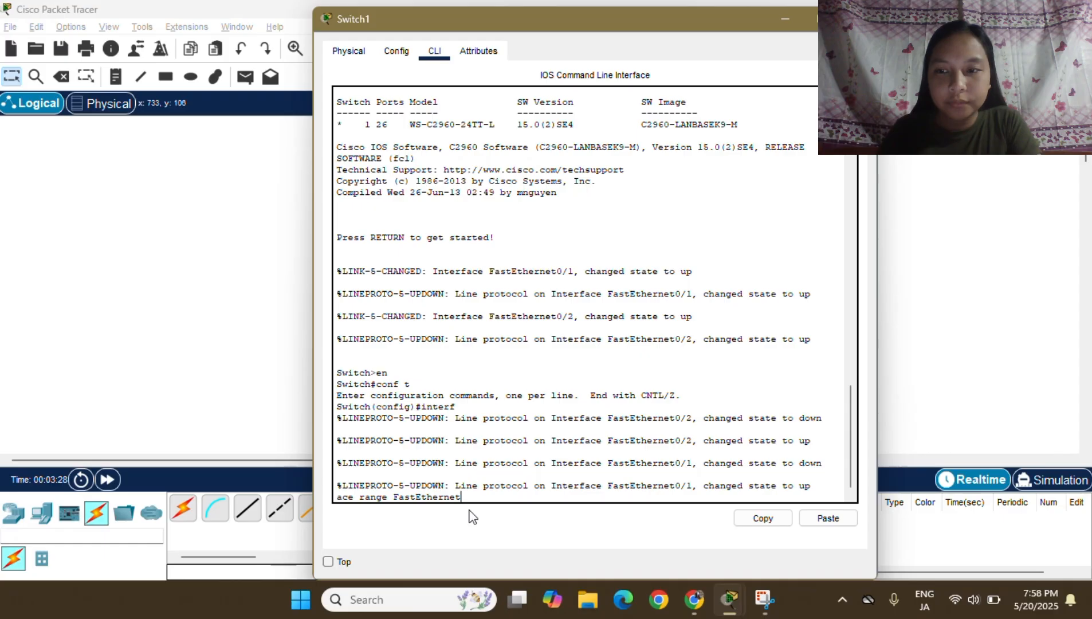
key(BackSpace)
key(BackSpace)
key(BackSpace)
key(BackSpace)
key(BackSpace)
key(BackSpace)
key(BackSpace)
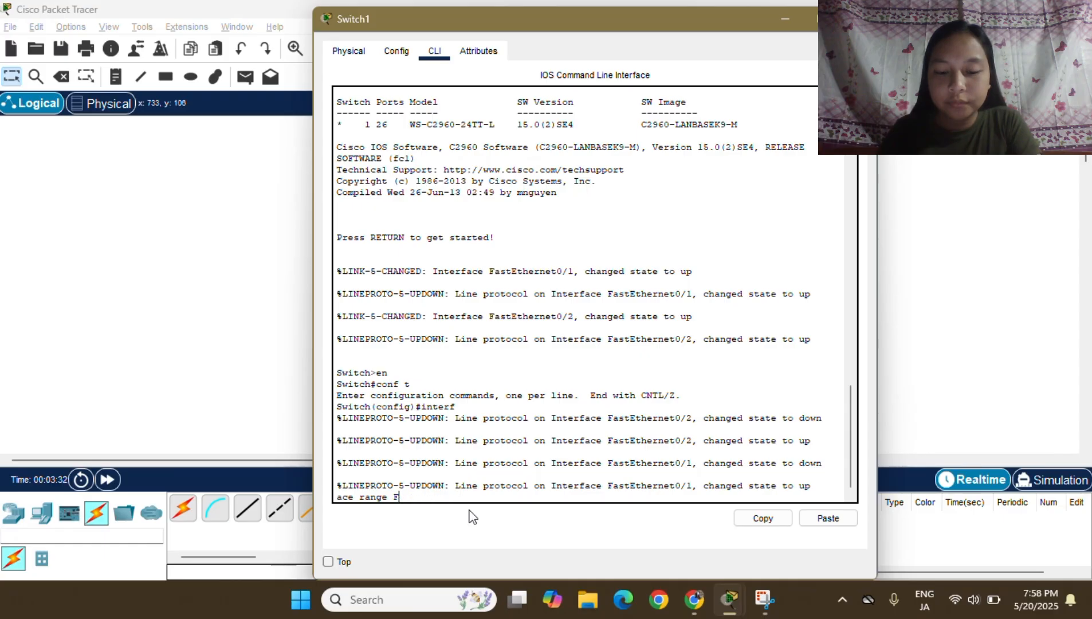
key(BackSpace)
key(BackSpace)
key(BackSpace)
key(BackSpace)
key(BackSpace)
key(BackSpace)
key(BackSpace)
key(BackSpace)
key(Return)
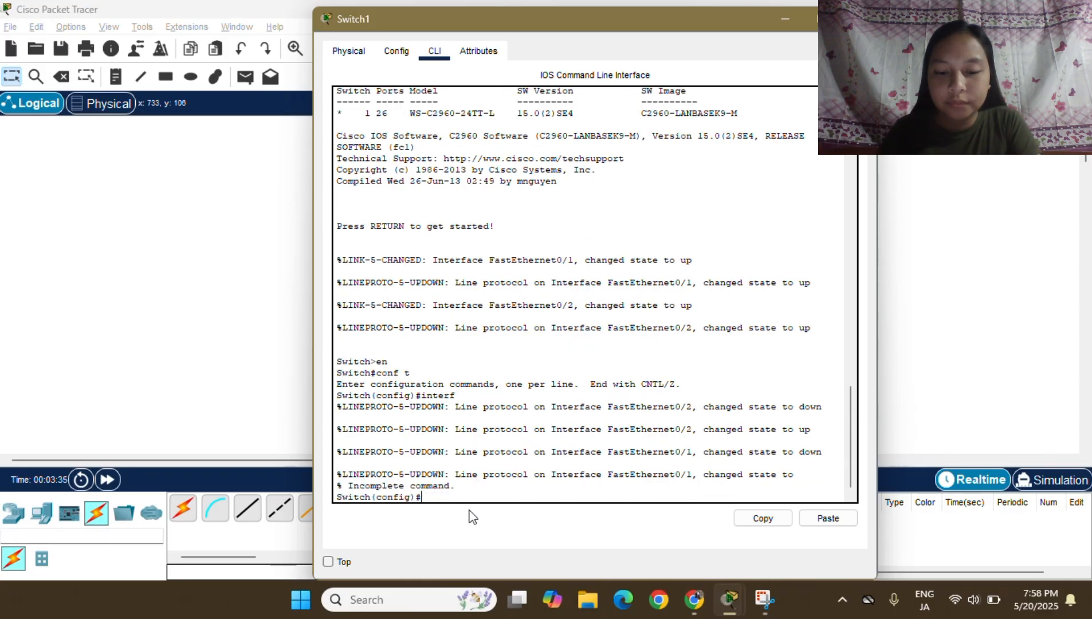
Step: Assign Switch1's interface range FastEthernet0/1-2 to channel-group 1 in auto mode, and exit the range configuration
text(i)
text(nterface)
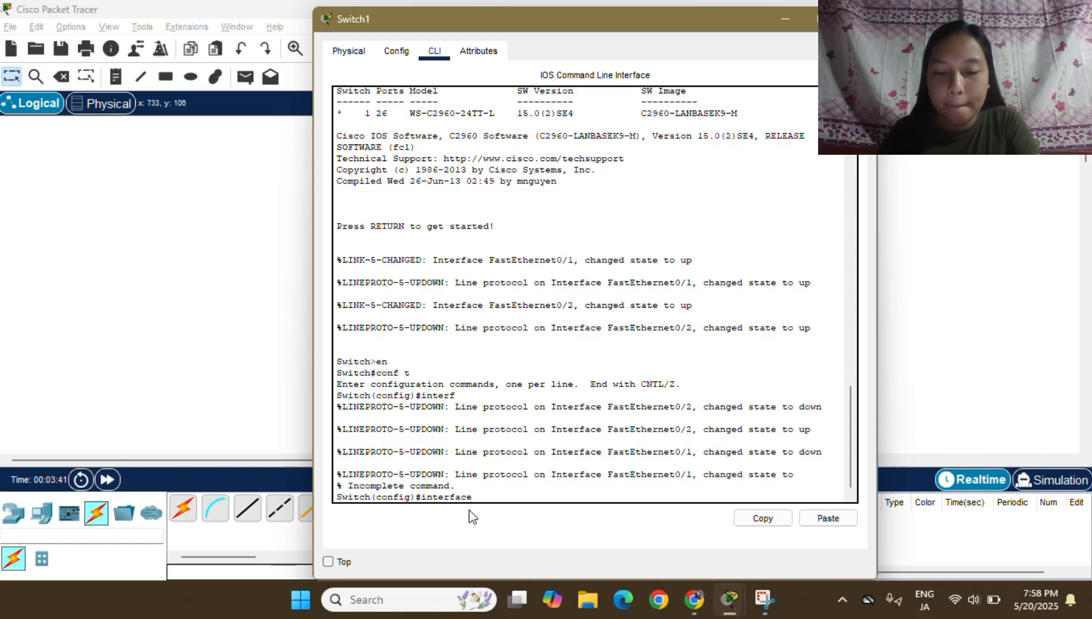
text( range )
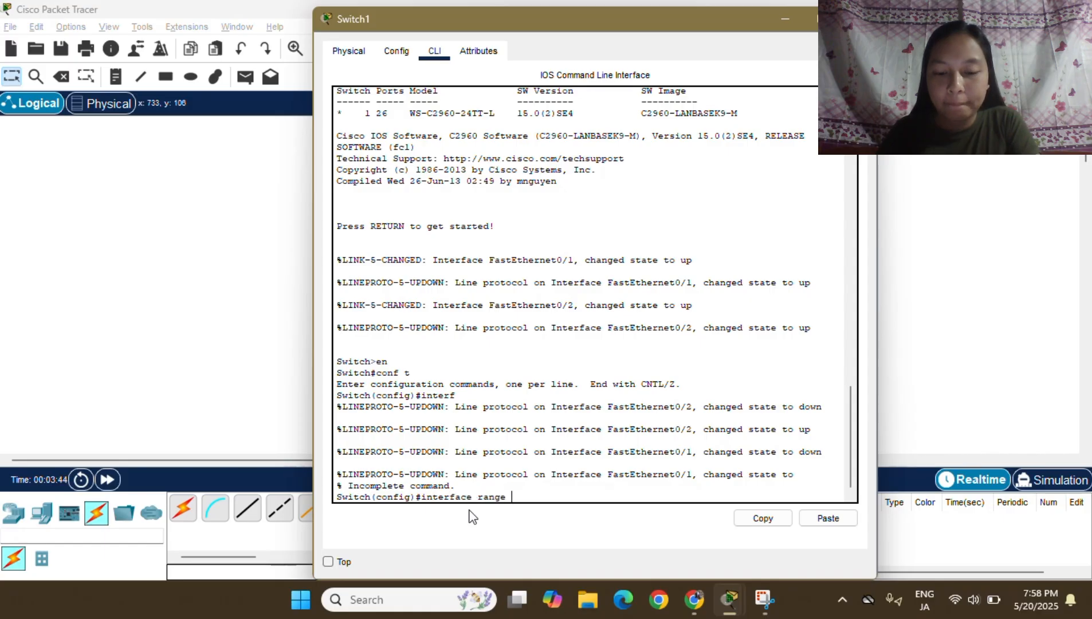
text(Fastthern)
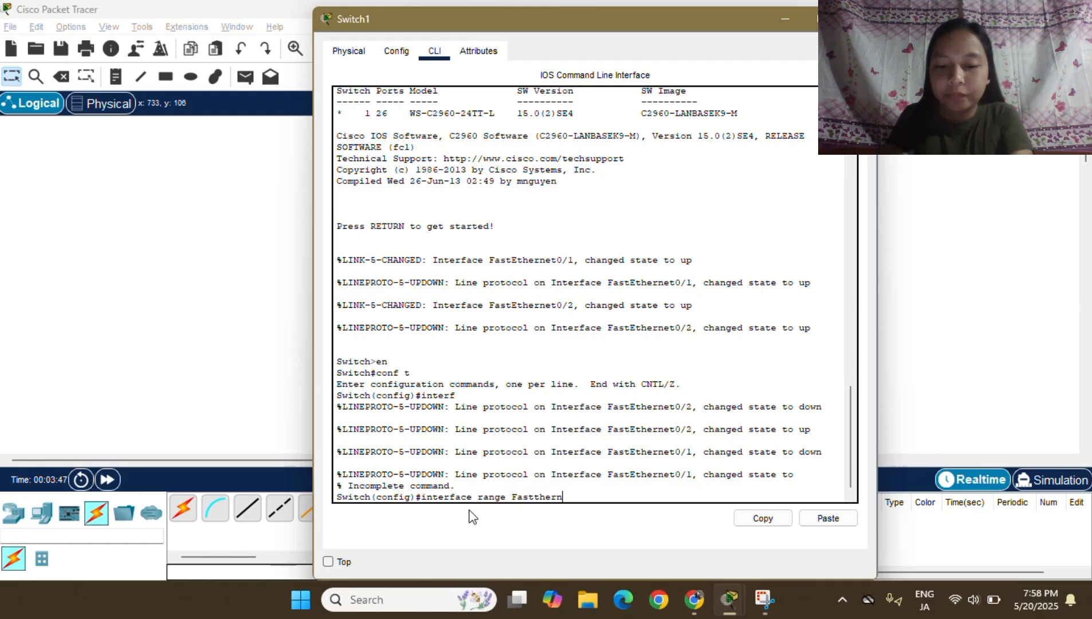
key(BackSpace)
key(BackSpace)
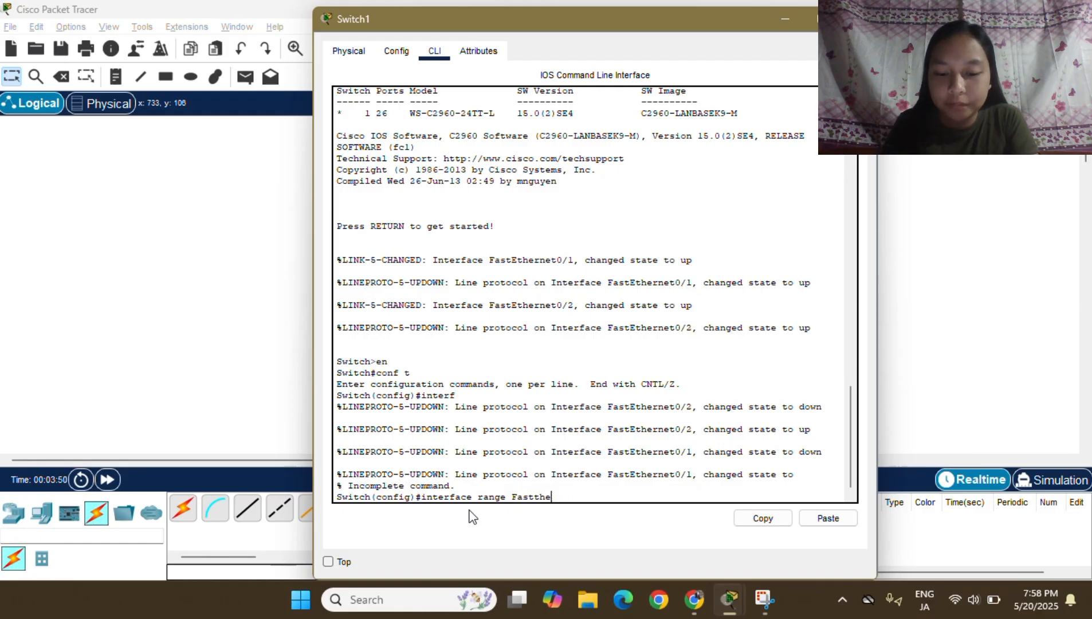
key(BackSpace)
key(BackSpace)
key(BackSpace)
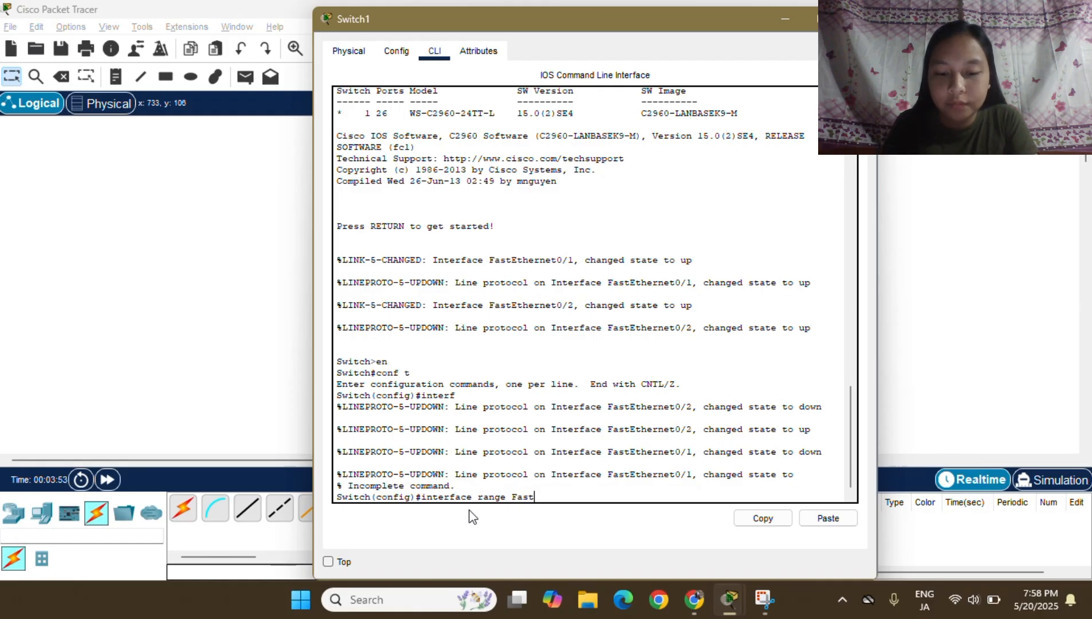
text(Ethernet0/)
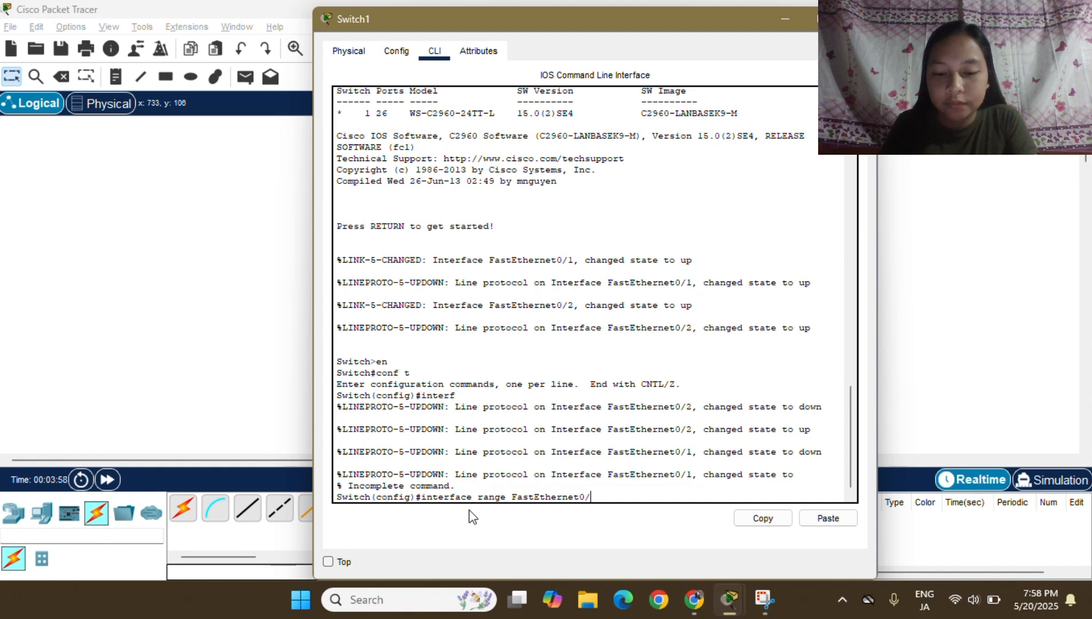
text(1-)
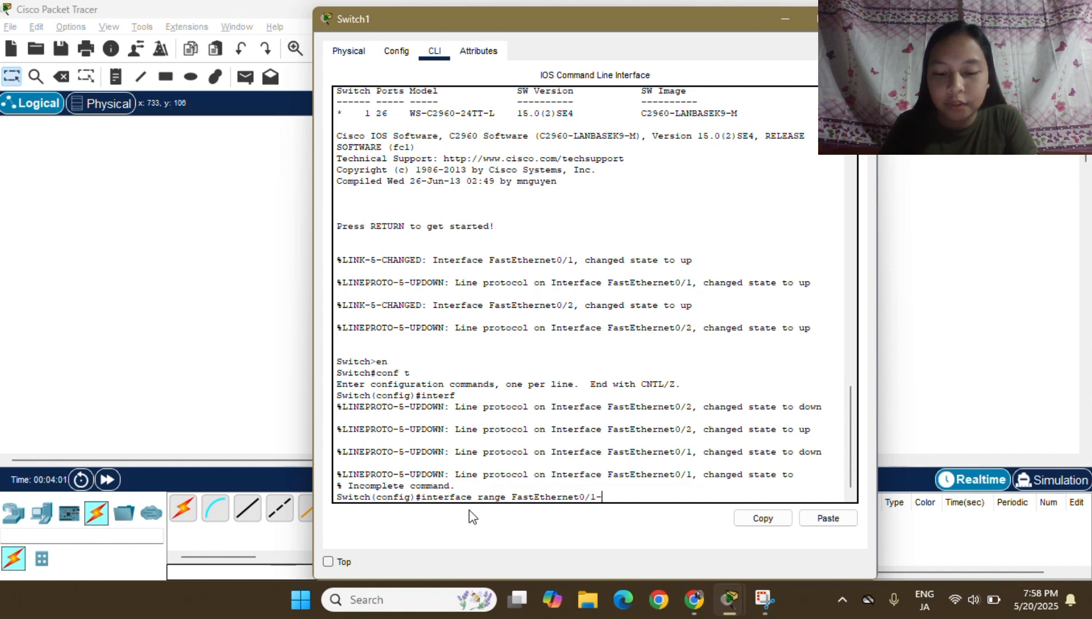
text(2)
key(Return)
text(channel)
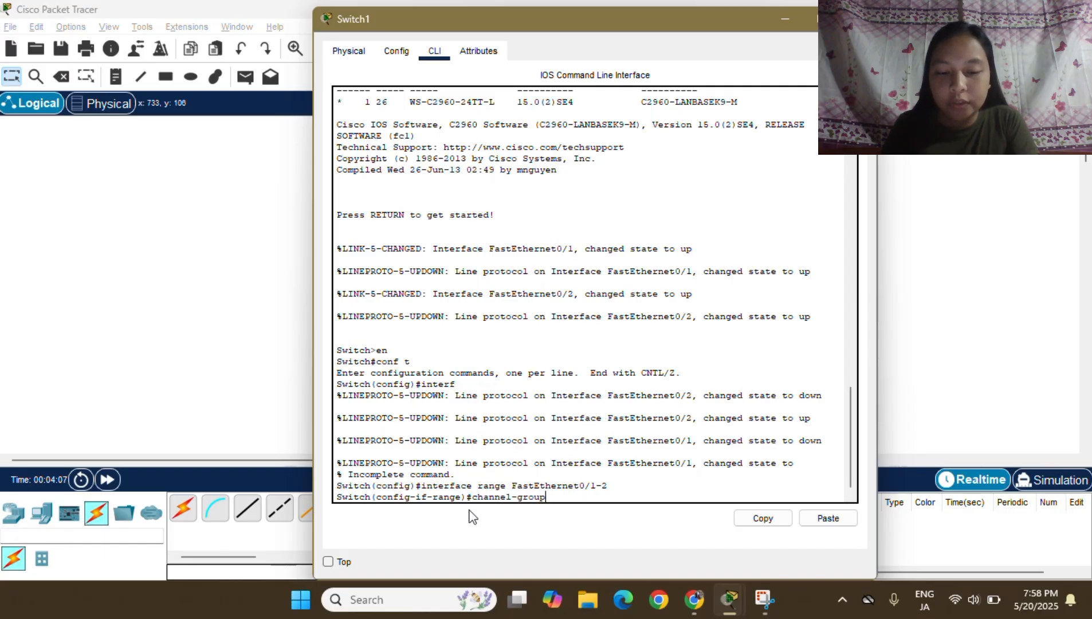
text(-group)
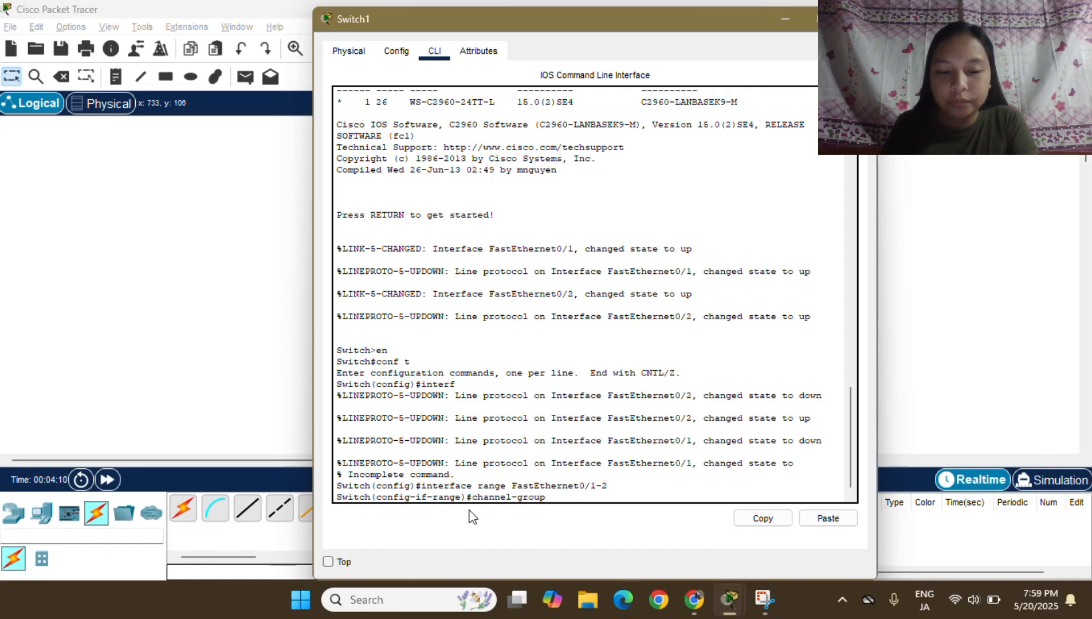
text( 1 mode au)
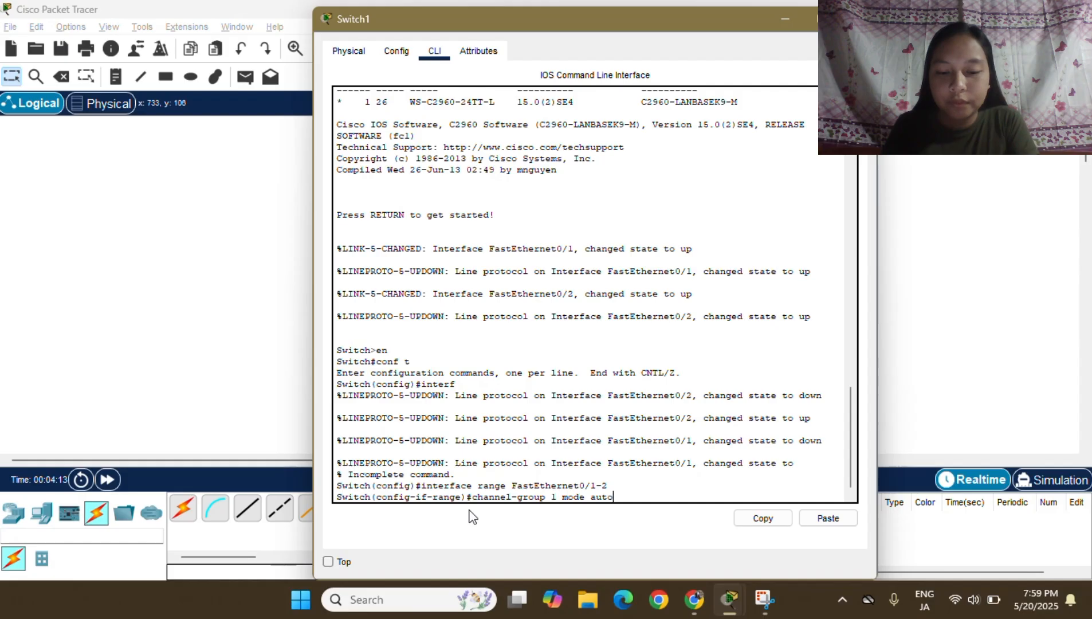
text(to)
key(Return)
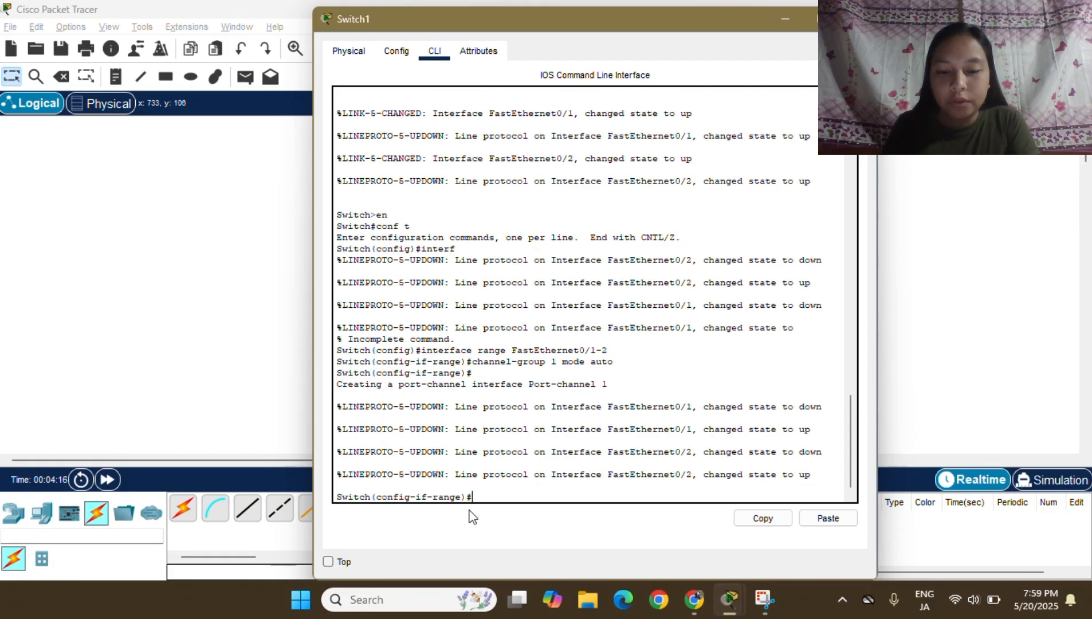
text(exit)
key(Return)
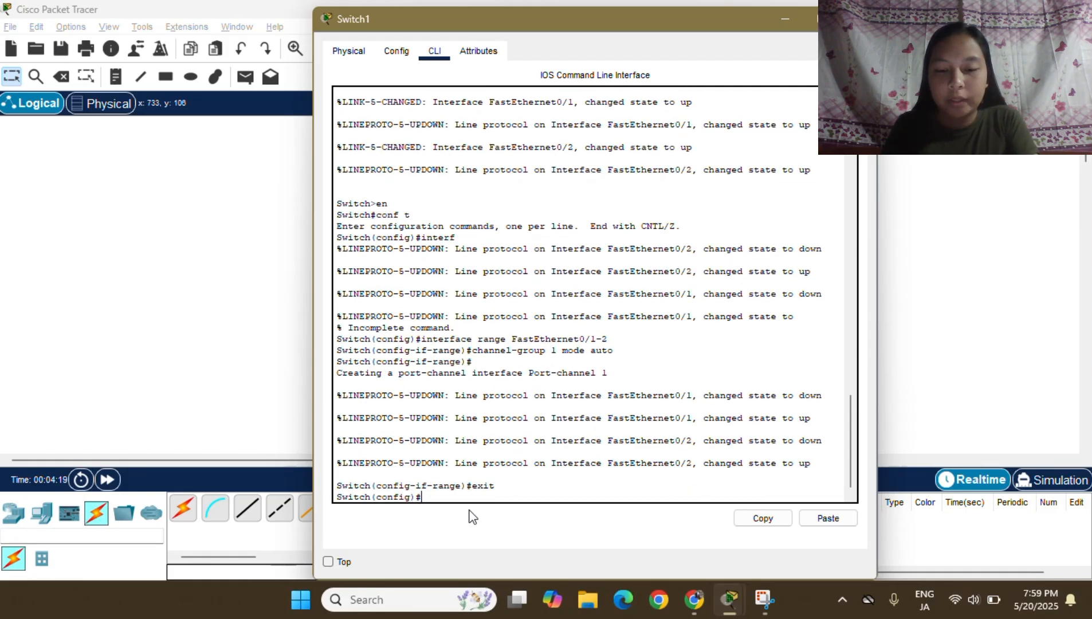
Step: Set Switch1's interface Port-channel1 to switchport mode trunk and exit back to privileged mode
text(interface)
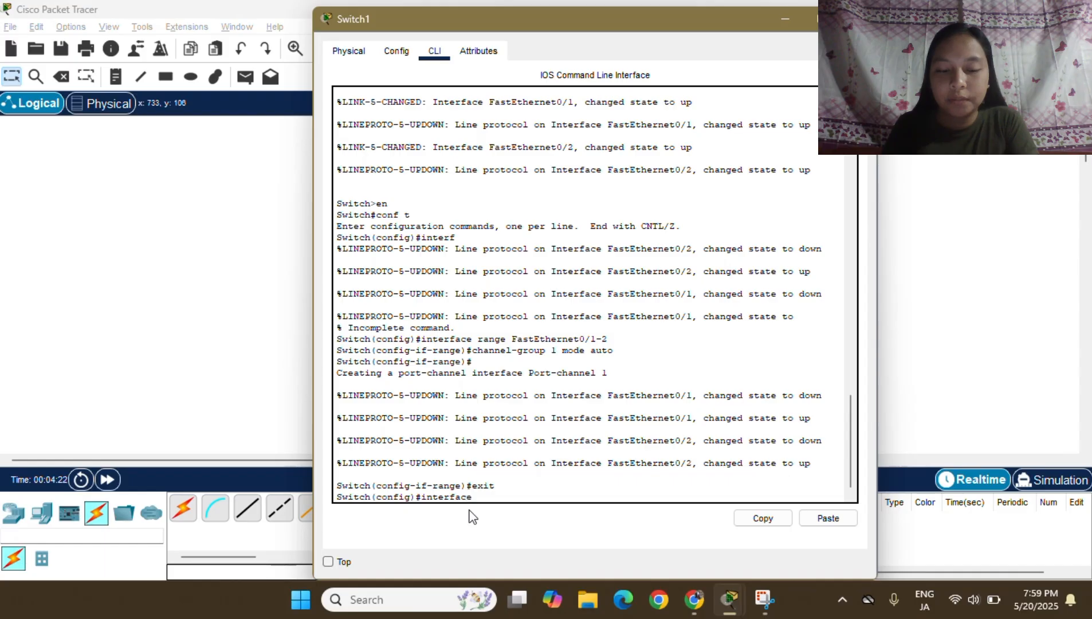
text( P)
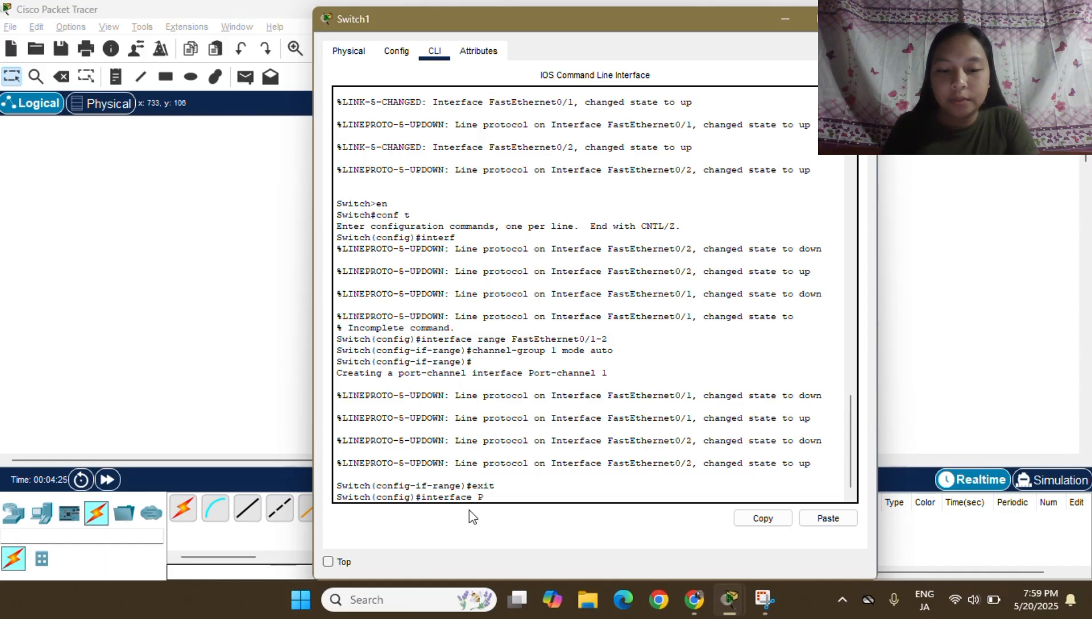
text(ort-channe)
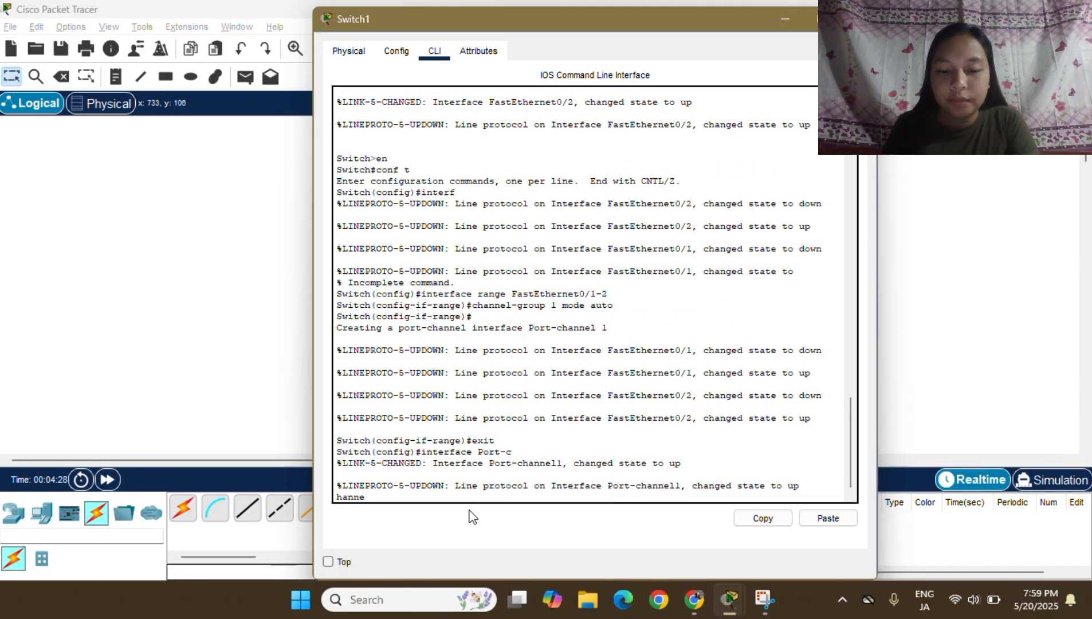
text(l1)
key(Return)
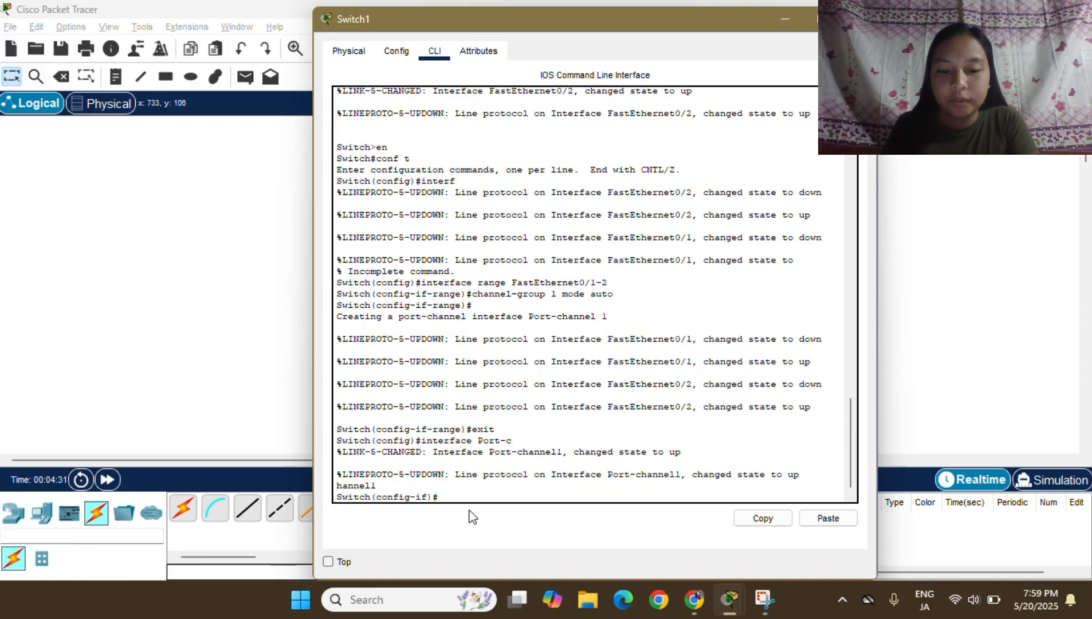
text(switchport mode trunk)
key(Return)
text(exit)
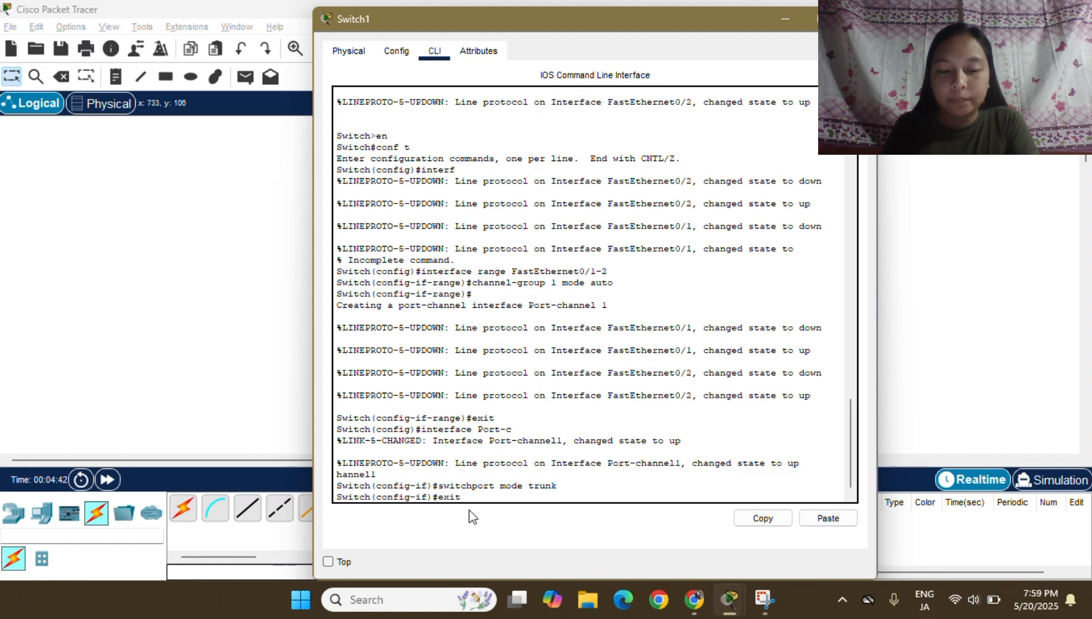
key(Return)
text(c)
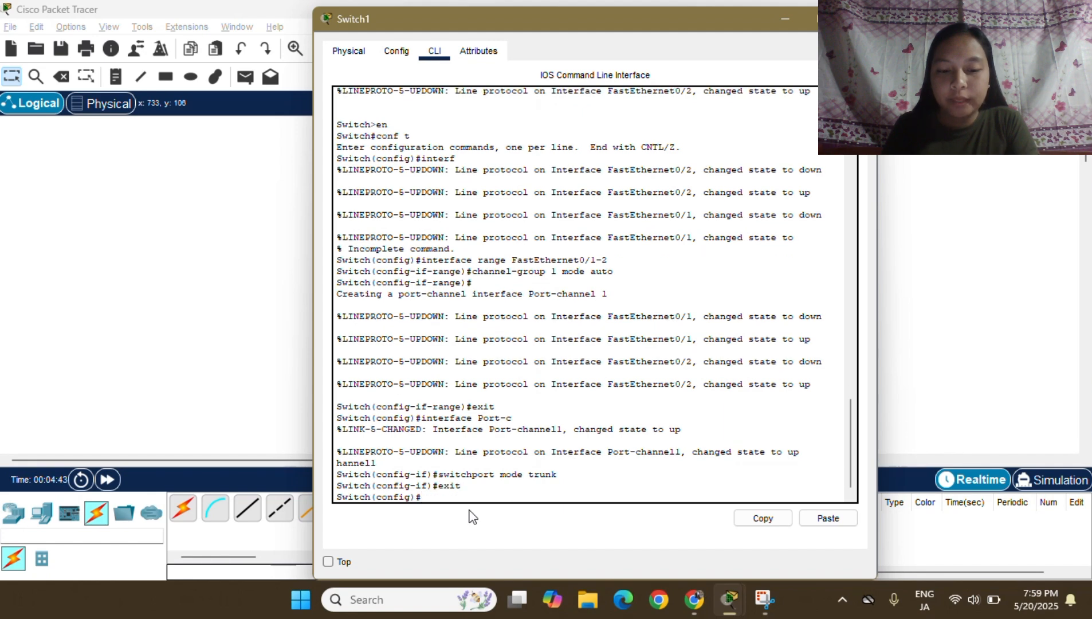
text(xit)
key(Return)
Step: Save Switch1's running configuration with copy run start, accepting the default destination filename, and close its window
text(copy r)
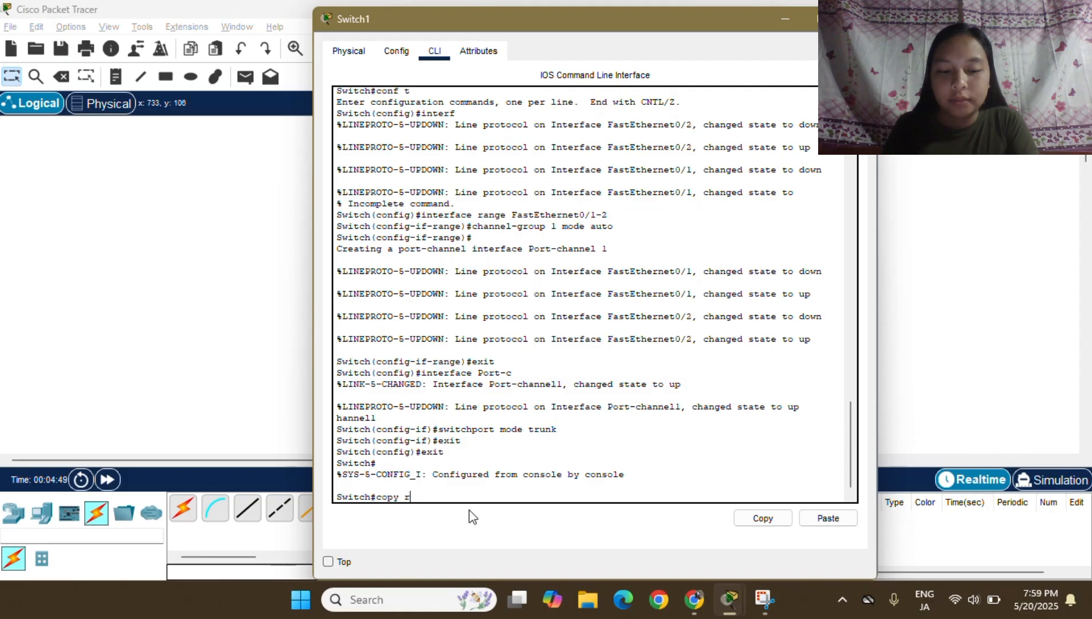
text(un st)
key(Return)
key(Return)
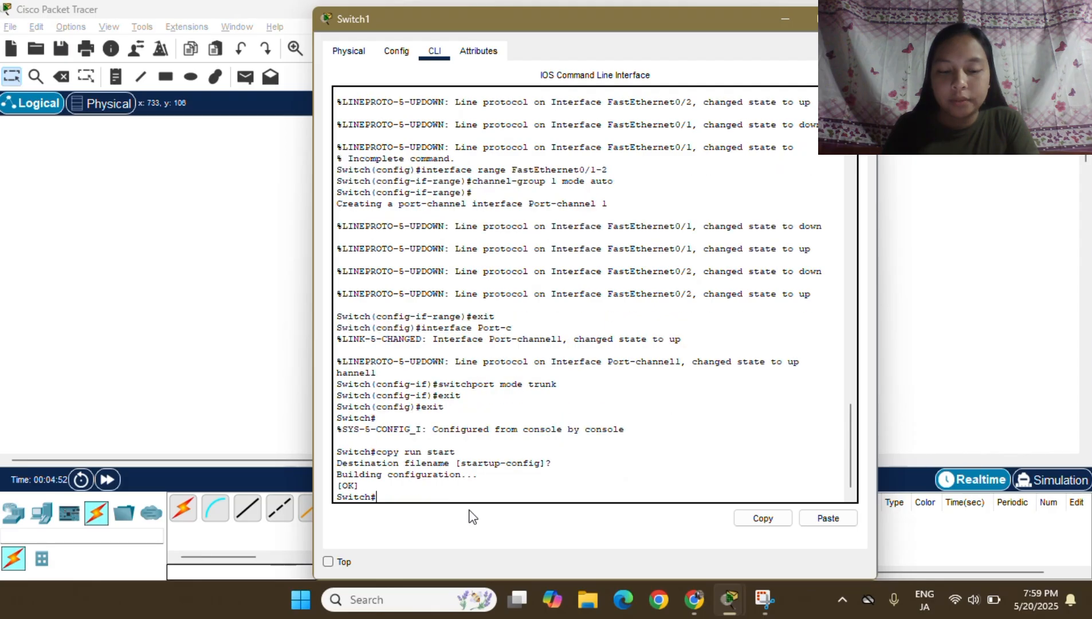
click(859, 19)
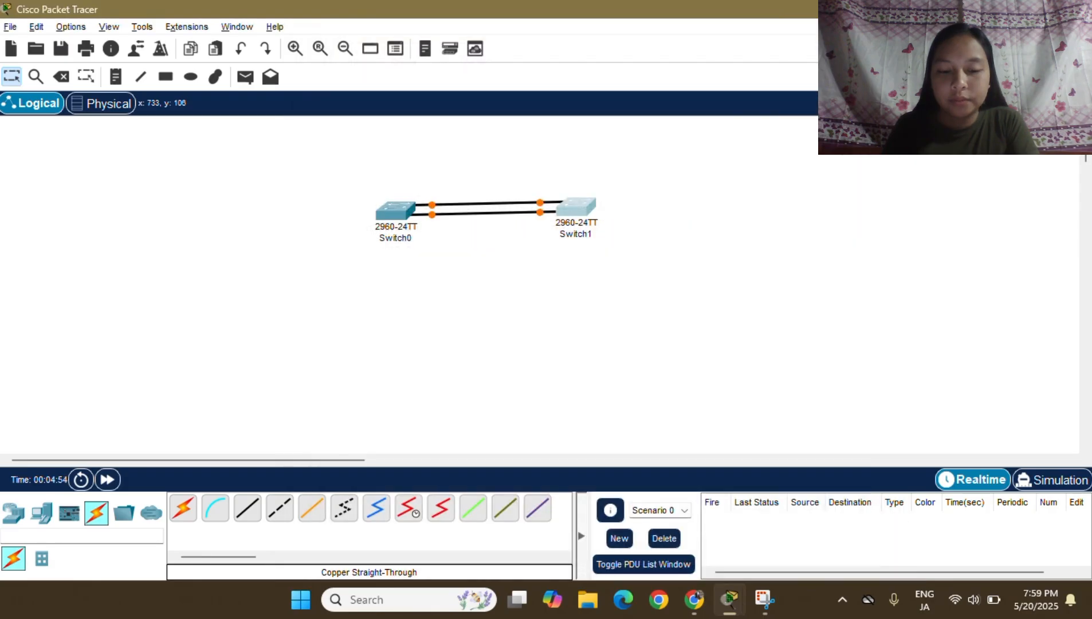
Step: Reopen Switch0's command line, check its EtherChannel status with show etherchannel summary, and close its window
click(404, 207)
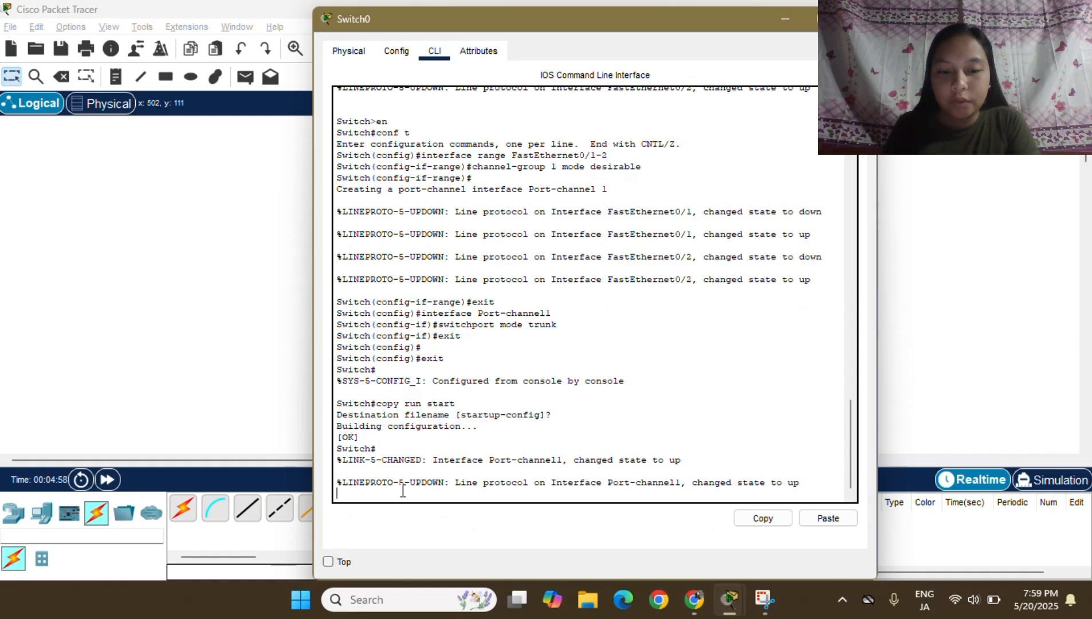
key(Return)
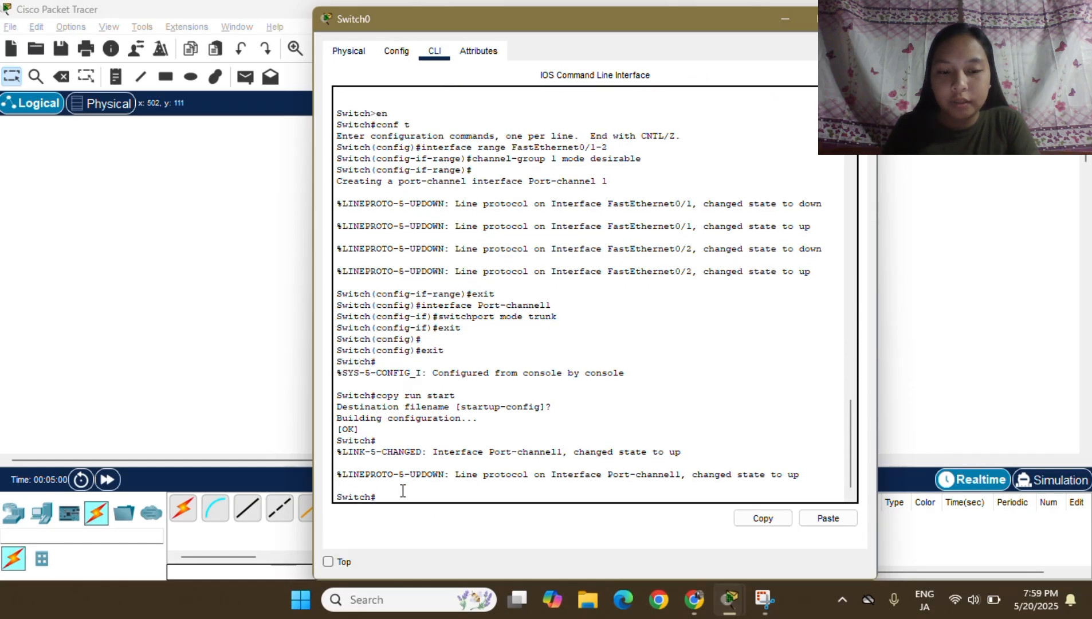
text(show ether)
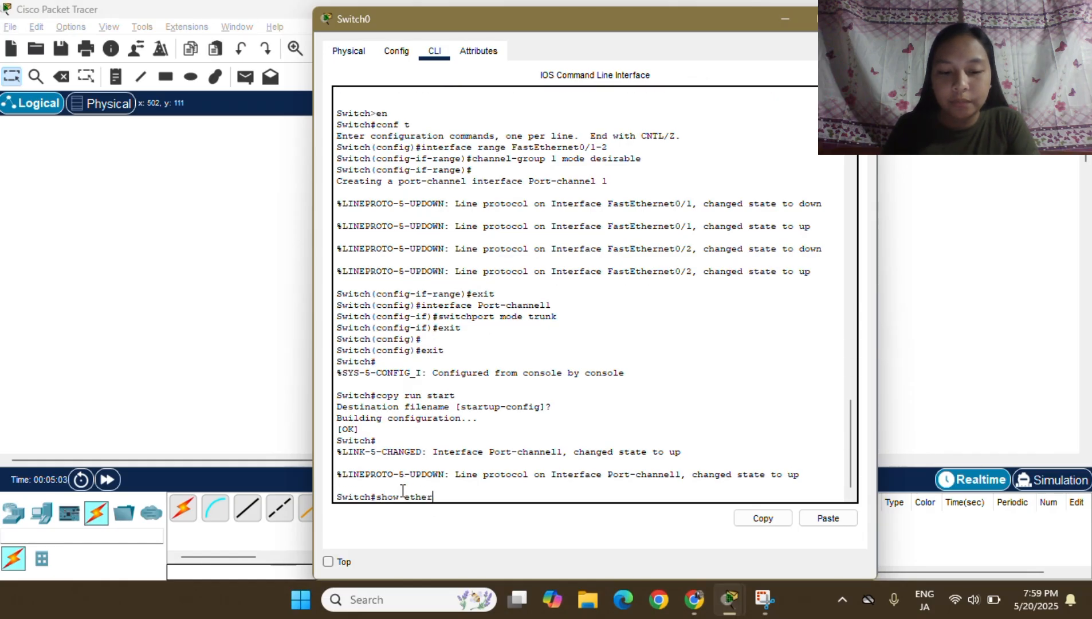
text(channel summary)
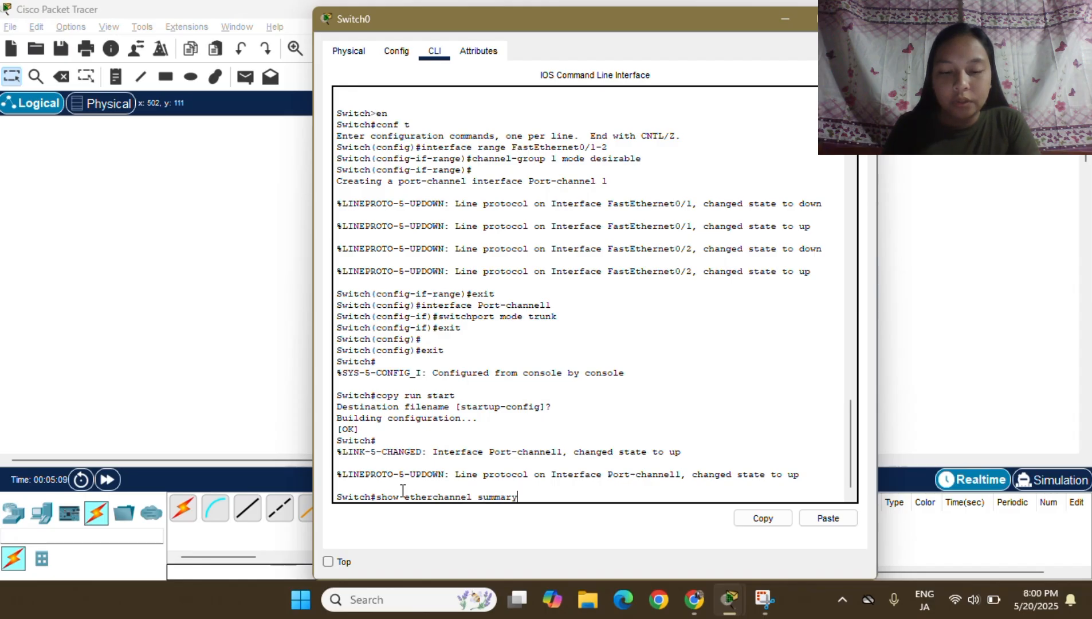
key(Return)
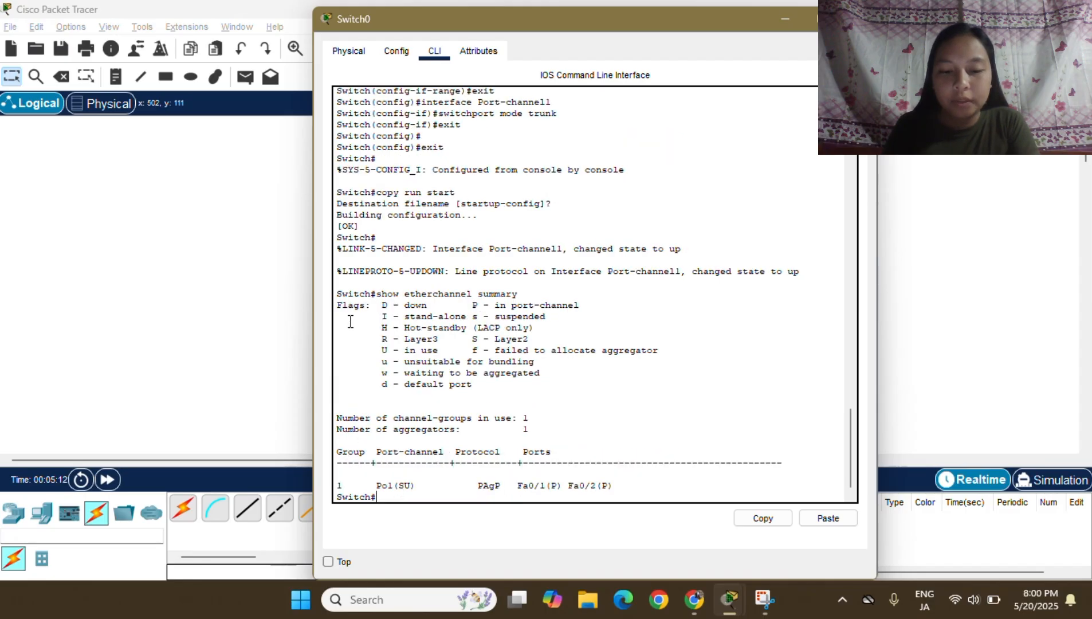
drag(338, 298, 641, 495)
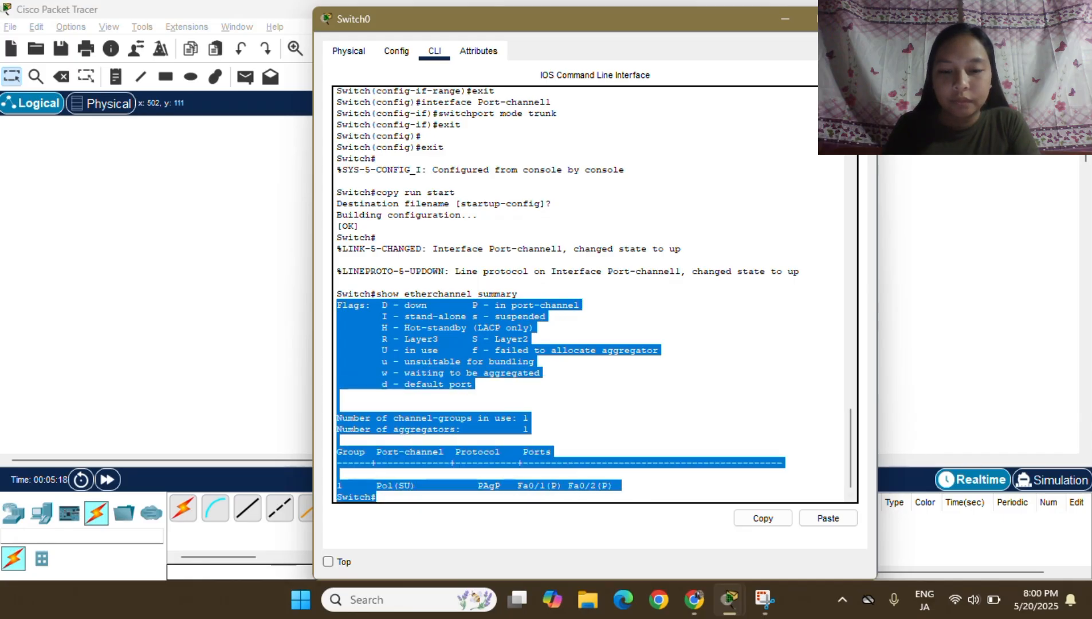
click(858, 19)
Step: Reopen Switch1's command line and check its EtherChannel status with show etherchannel summary
click(576, 214)
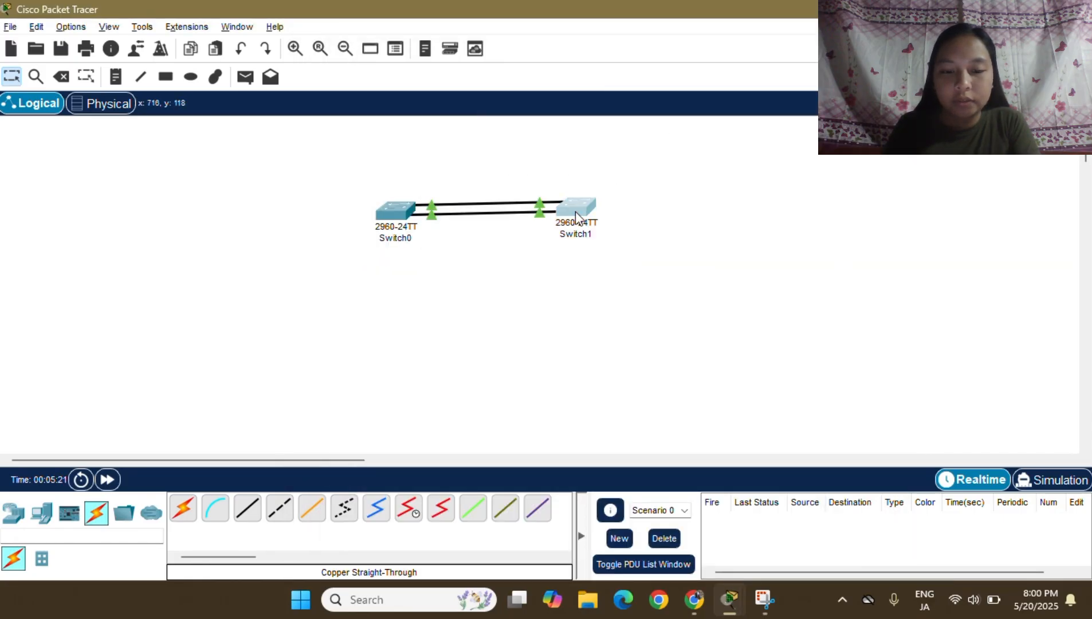
text(sho)
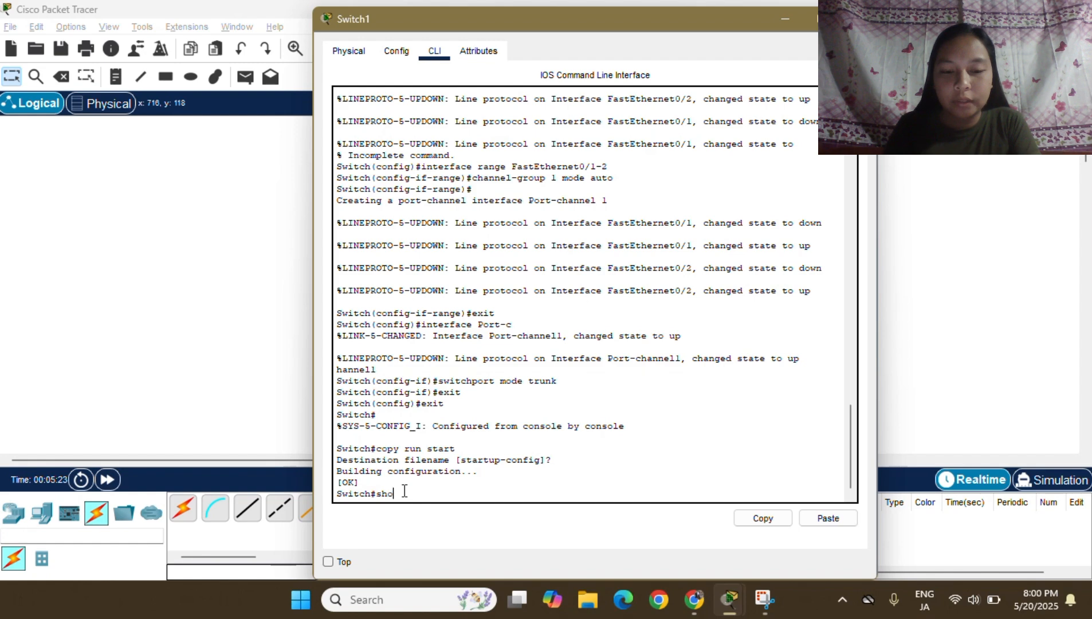
text(w etherchannel)
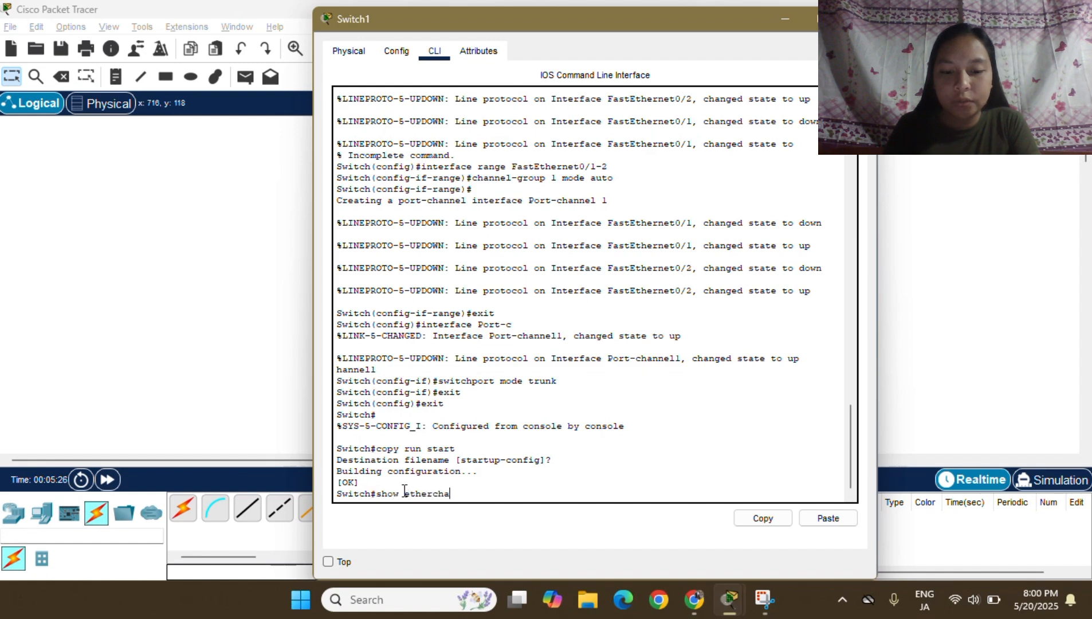
text( summary)
key(Return)
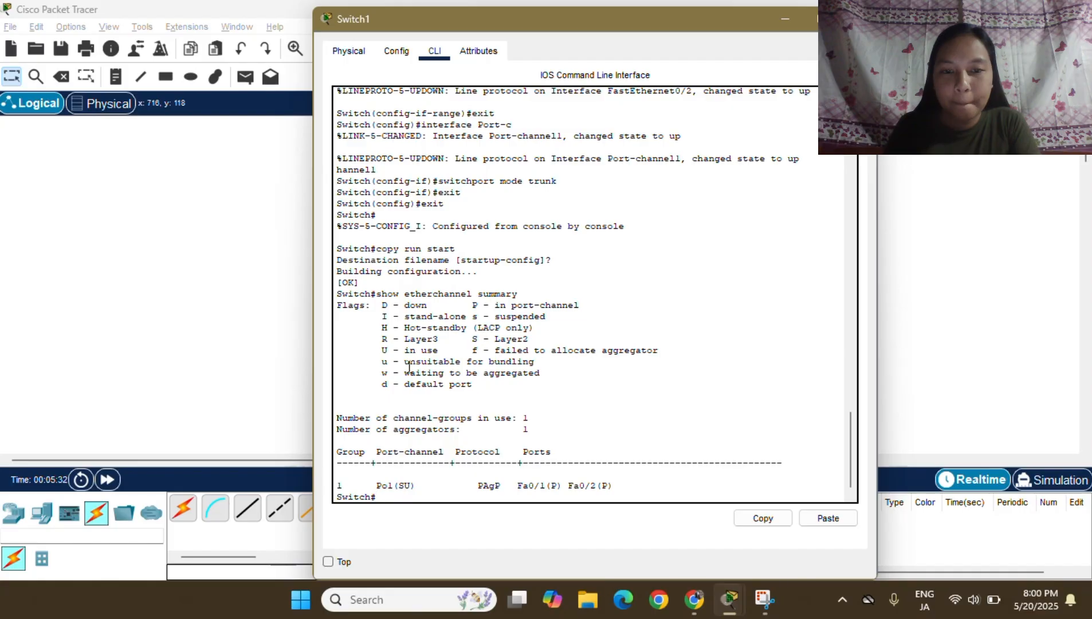
Step: Highlight the show etherchannel summary output in Switch1's command line and close its window
drag(337, 305, 699, 531)
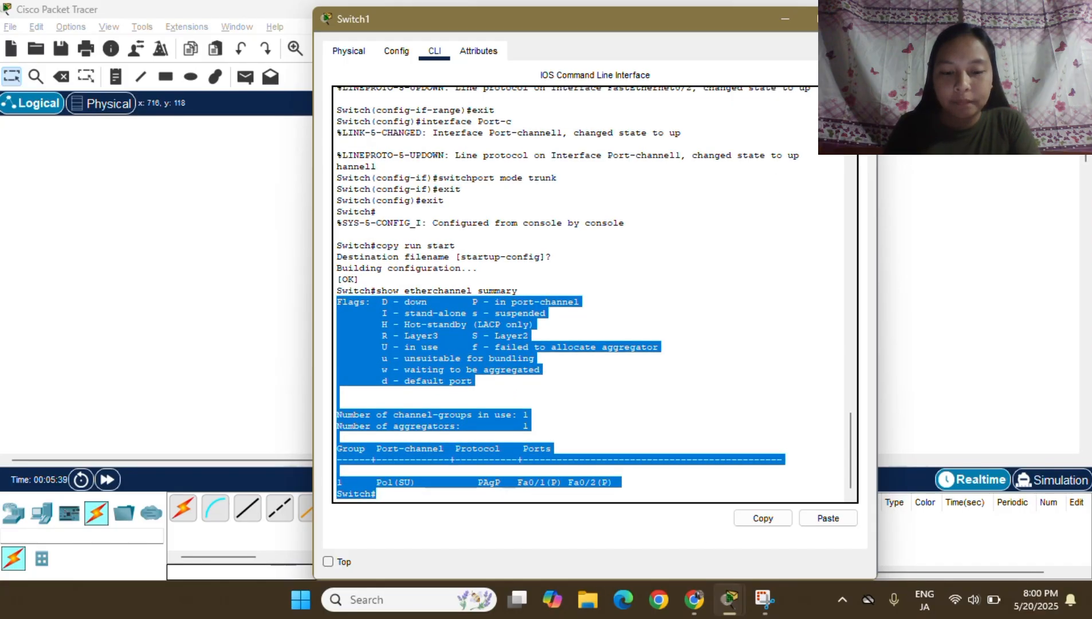
click(858, 19)
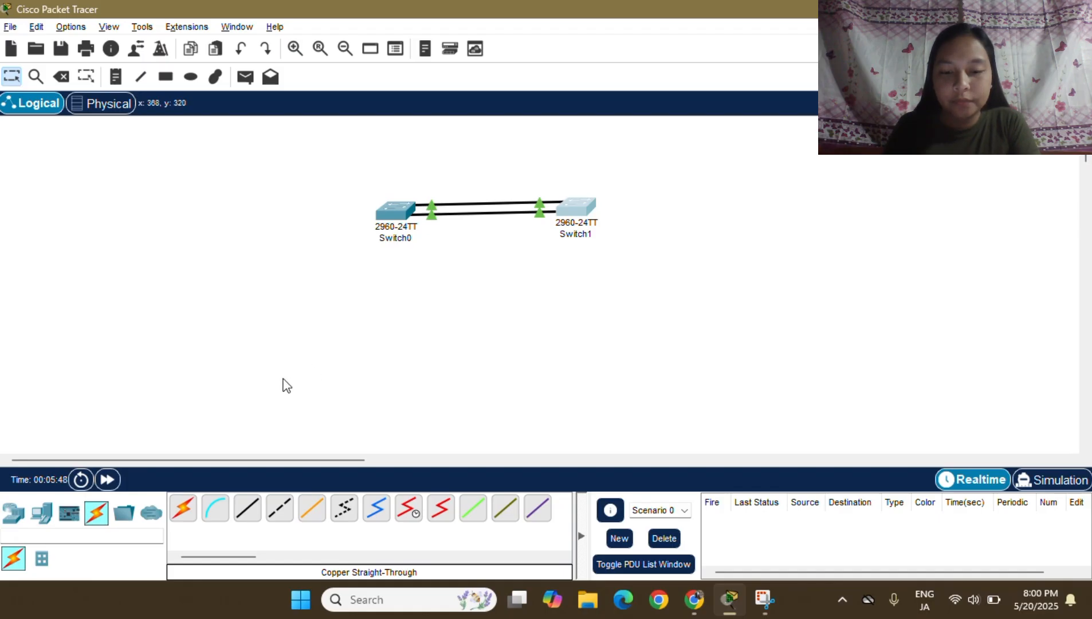
Step: Add two 2960 switches to the workspace, one below Switch0 and one below Switch1
click(12, 513)
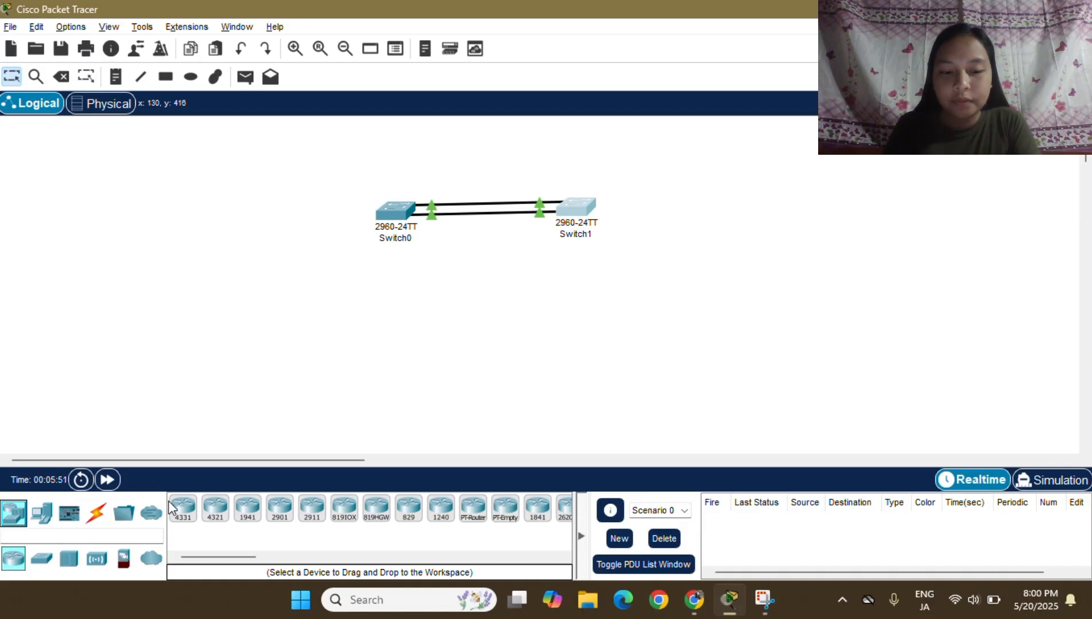
click(42, 558)
click(395, 320)
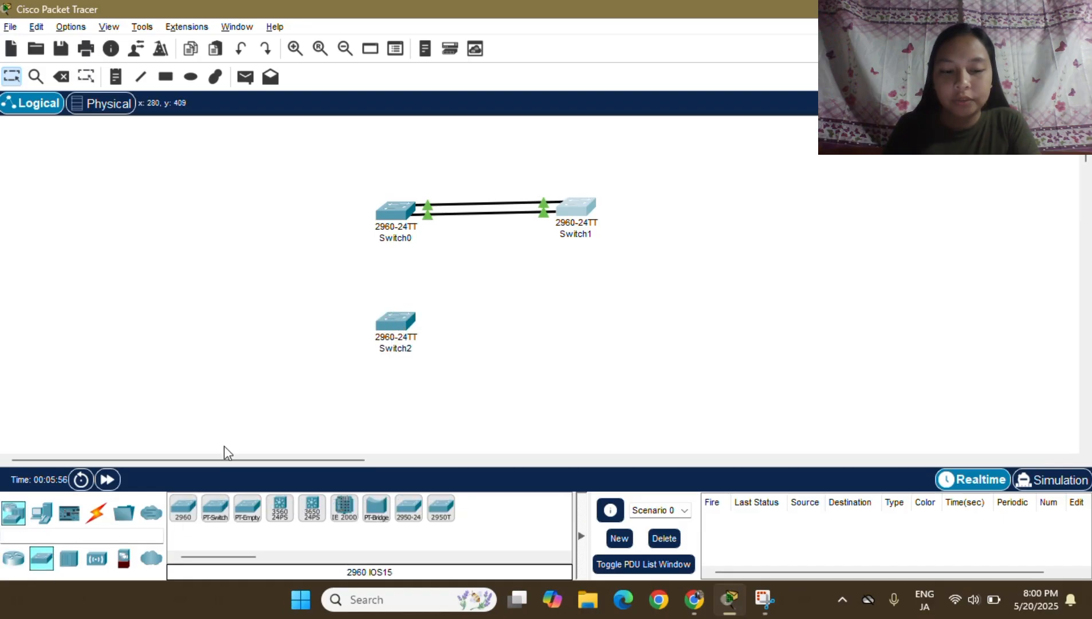
click(183, 508)
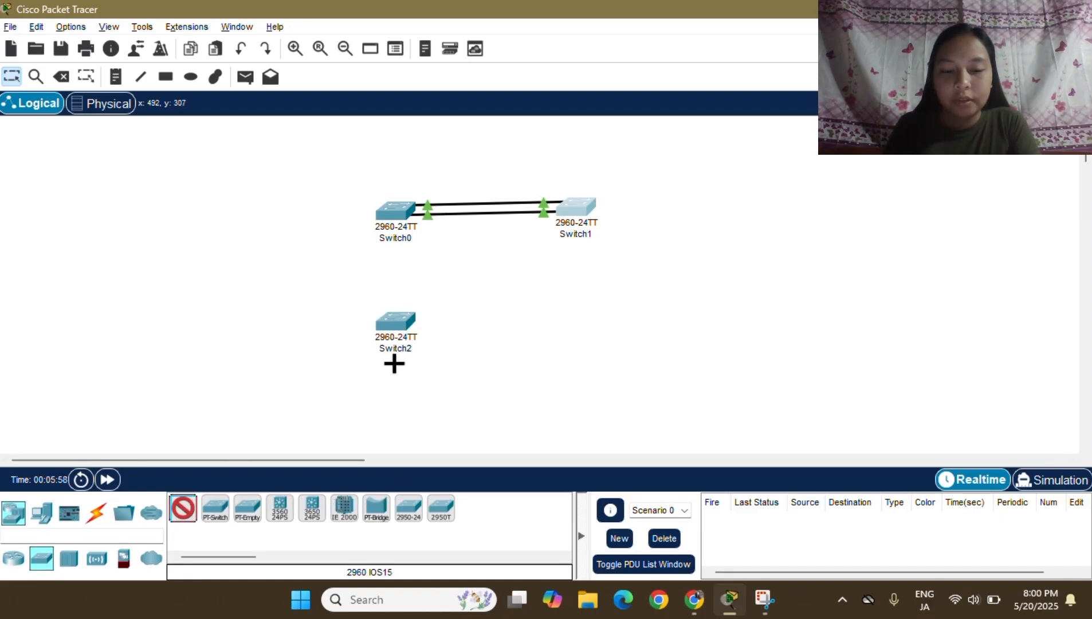
click(581, 322)
drag(580, 324, 574, 317)
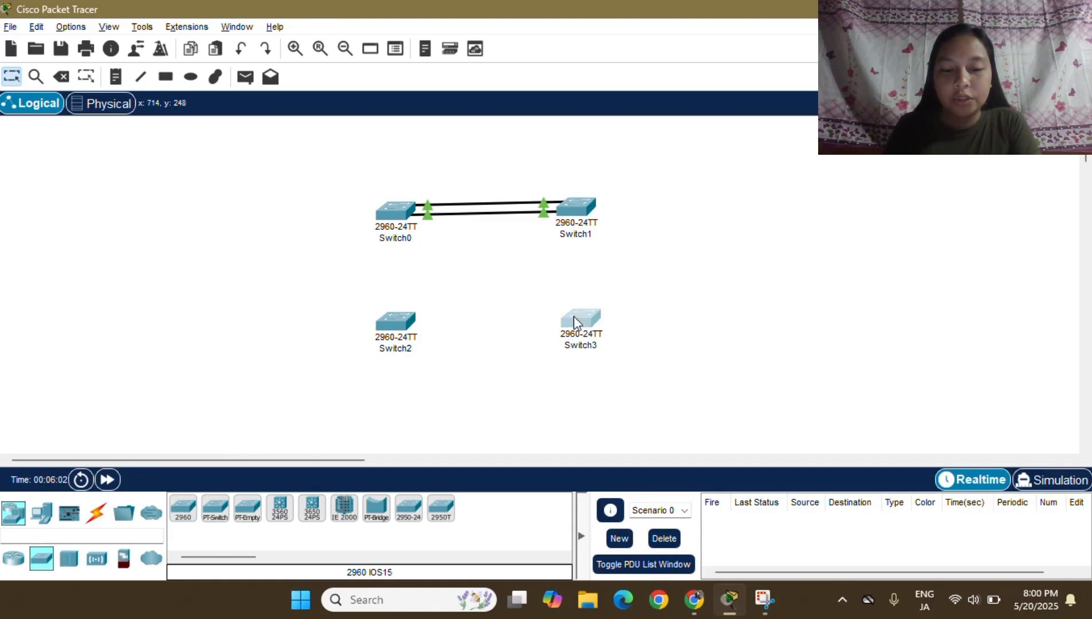
Step: Connect Switch2's FastEthernet0/3 to Switch3's FastEthernet0/3 with a copper straight-through cable
click(96, 513)
click(246, 519)
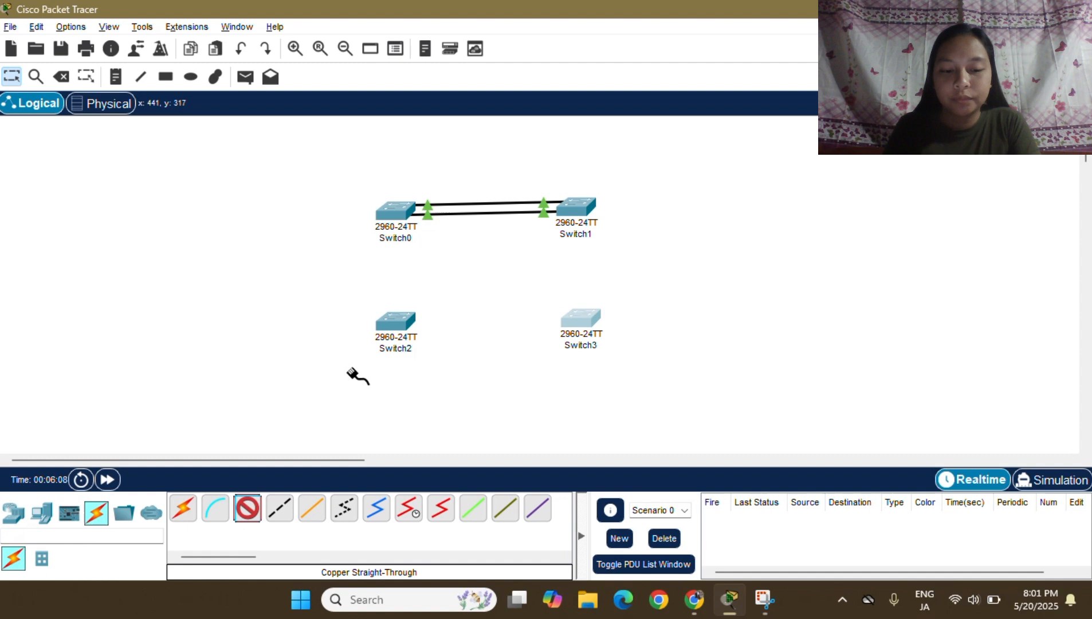
click(401, 322)
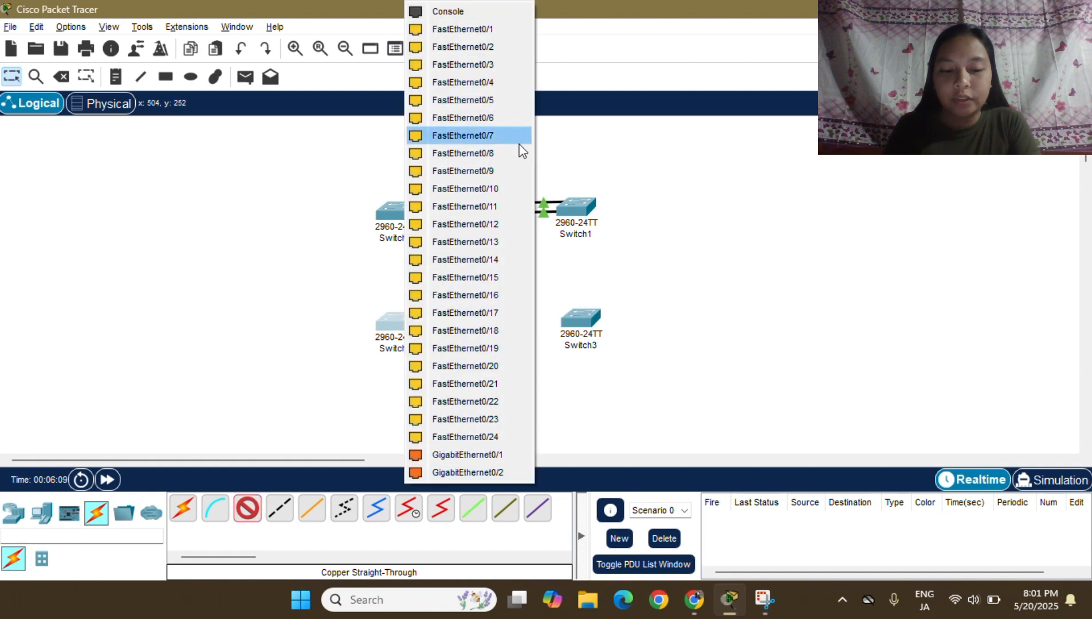
click(505, 64)
click(581, 319)
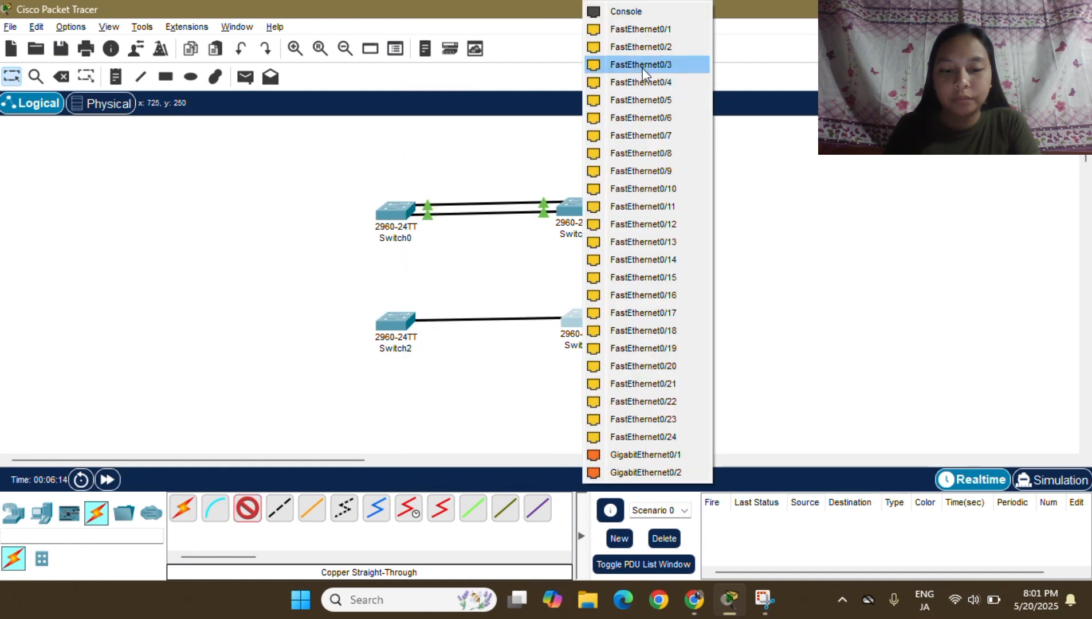
click(643, 67)
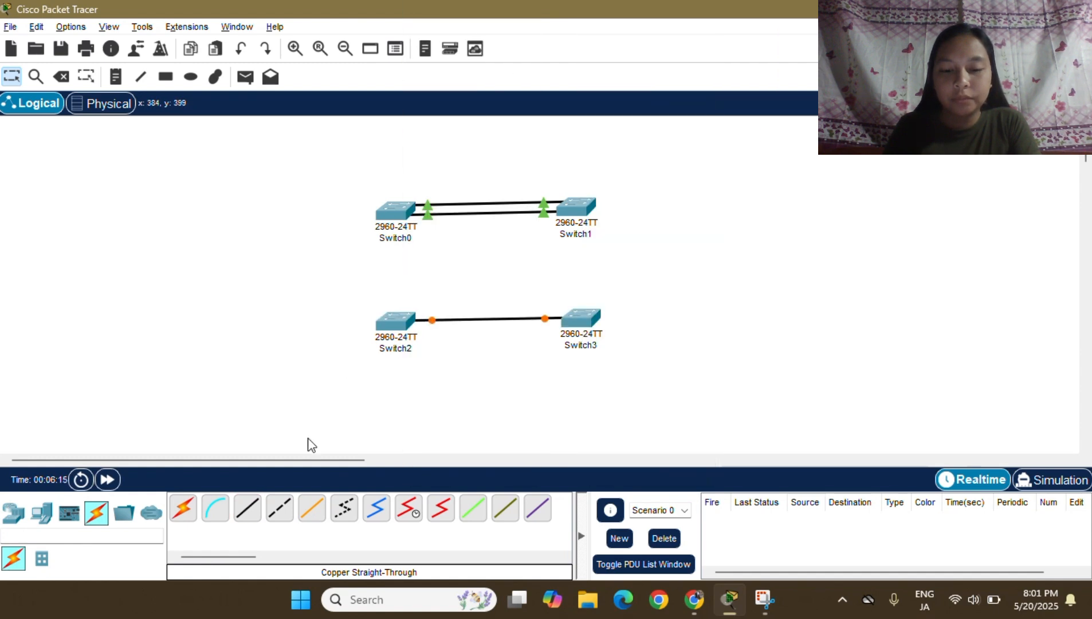
Step: Add a second copper straight-through link from Switch2's FastEthernet0/4 to Switch3's FastEthernet0/4
click(389, 330)
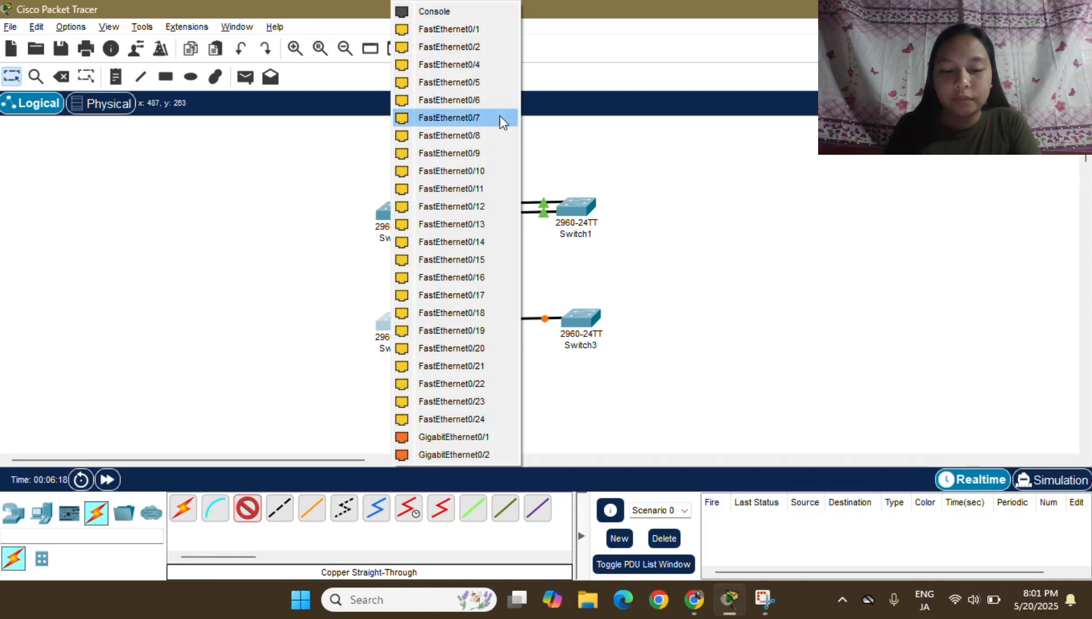
click(497, 66)
click(582, 318)
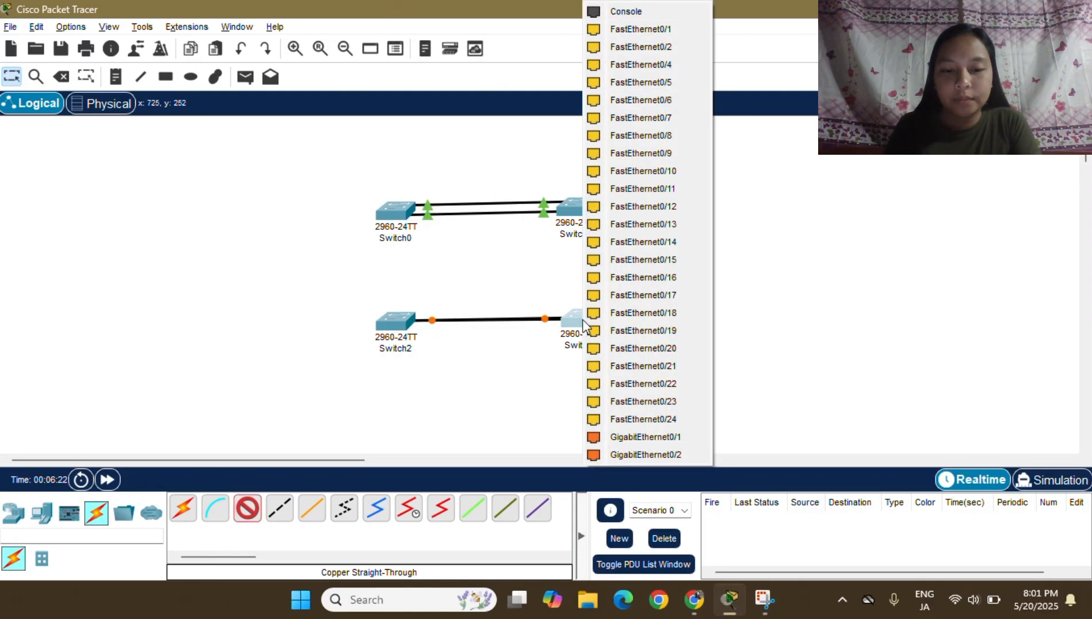
click(640, 63)
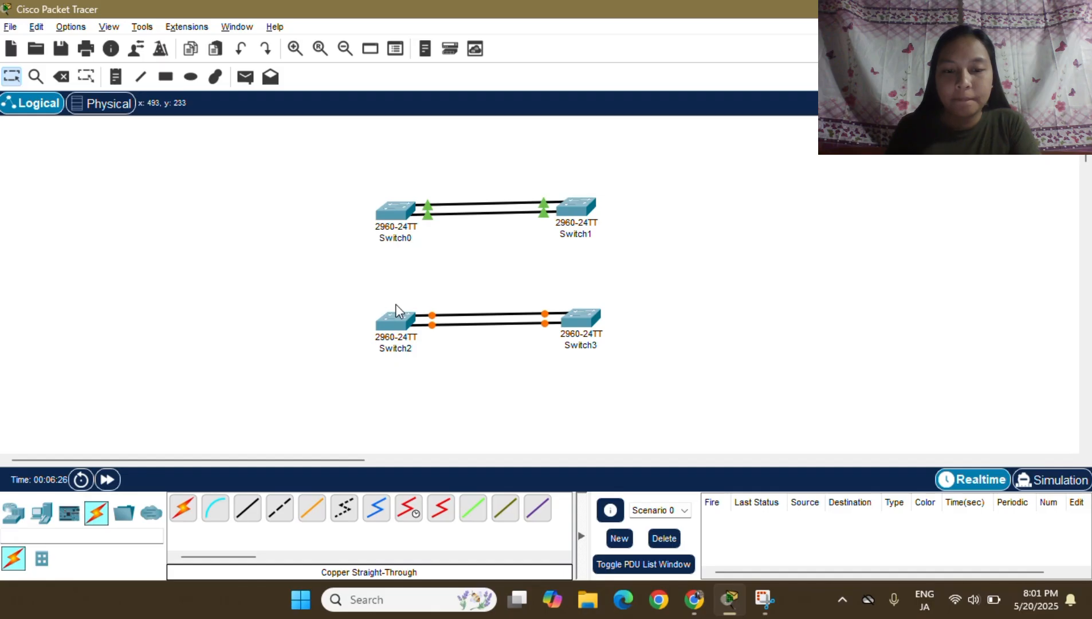
Step: Open Switch2's command line and enter global configuration mode with en and conf t
click(396, 321)
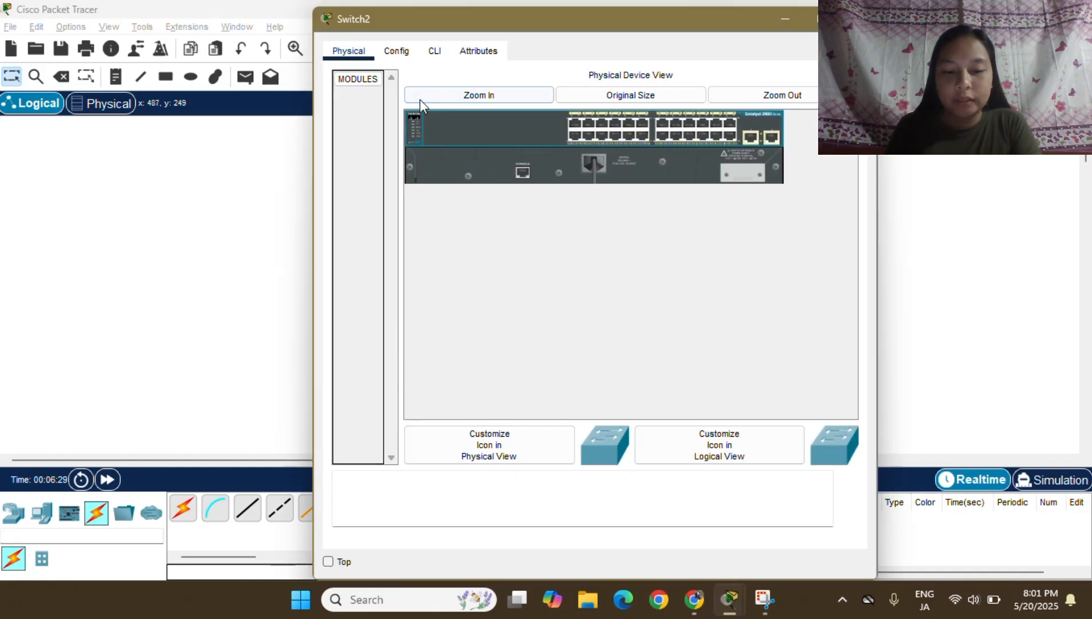
click(427, 59)
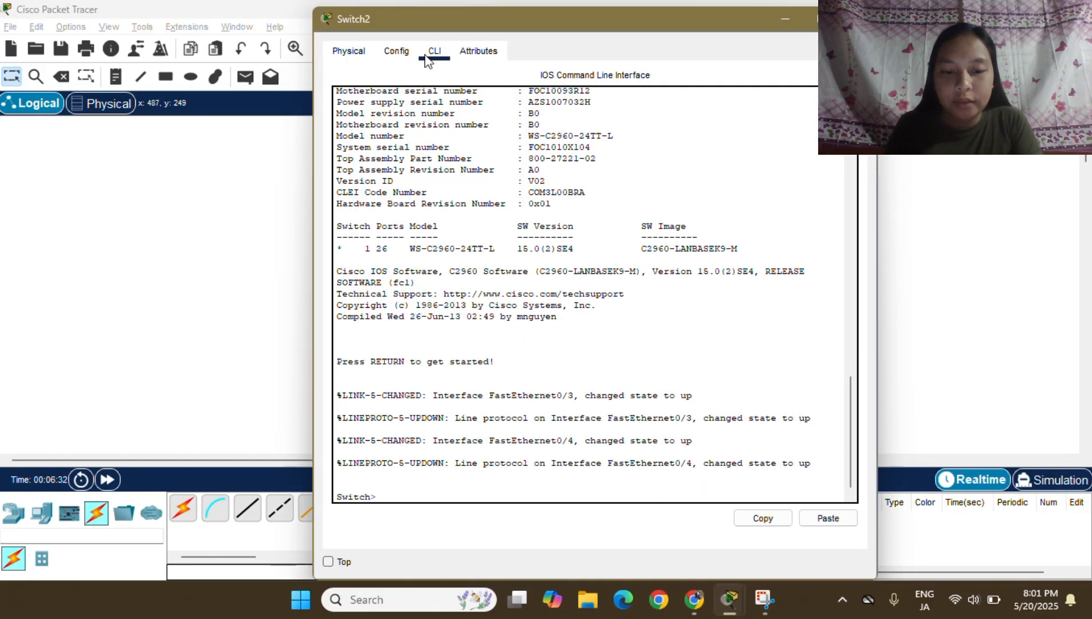
text(en)
key(Return)
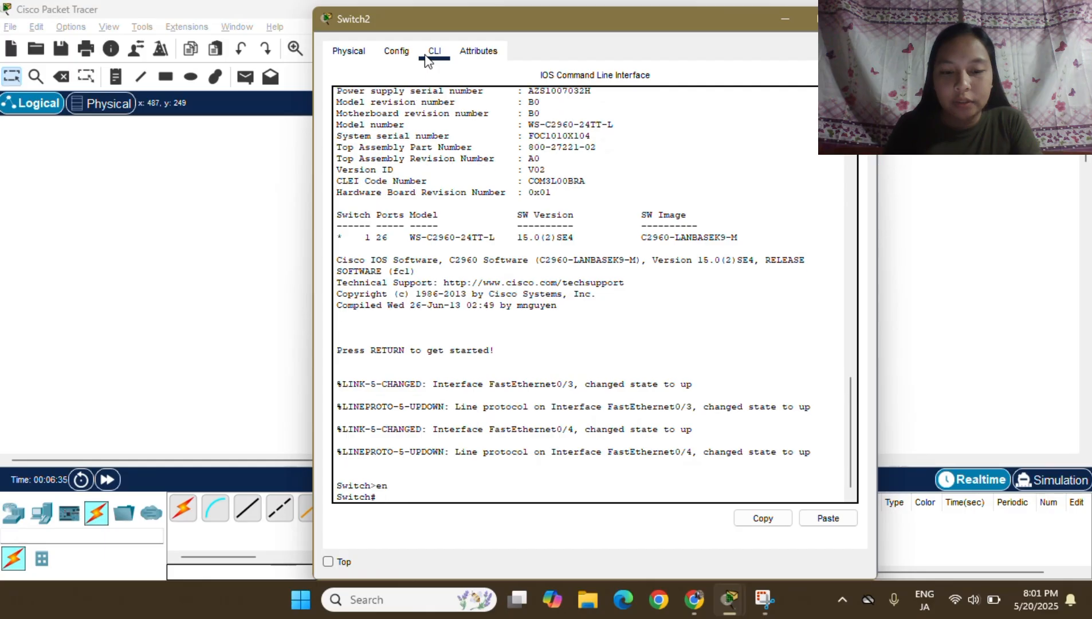
text(conf t)
key(Return)
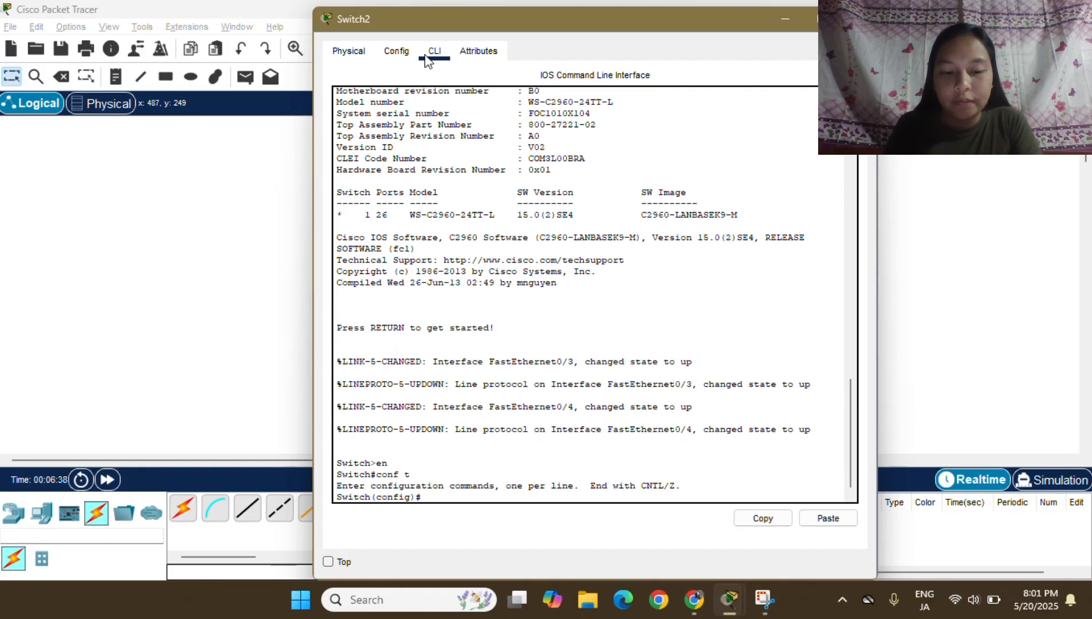
Step: Assign Switch2's interface range FastEthernet0/3-4 to channel-group 2 mode active and exit the interface range
text(interface r)
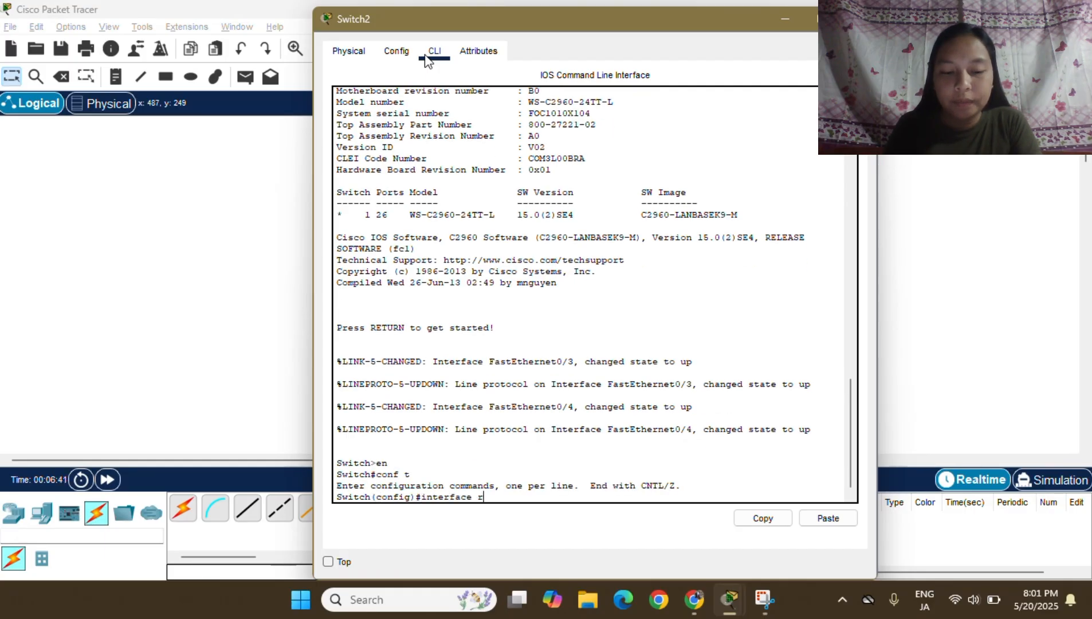
text(ange FastEthernet)
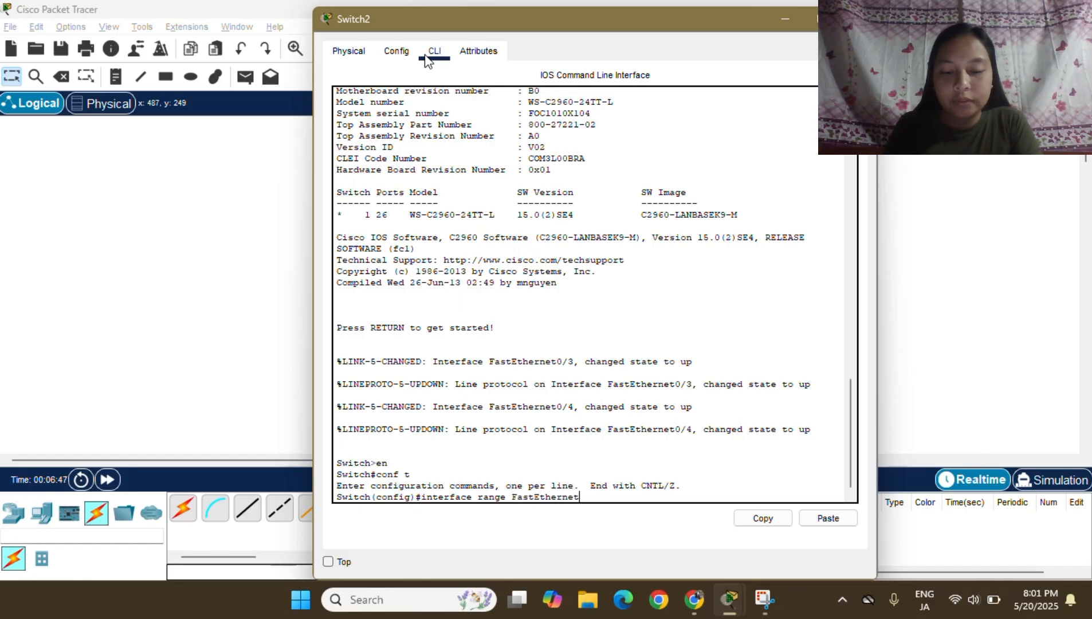
text(0/3)
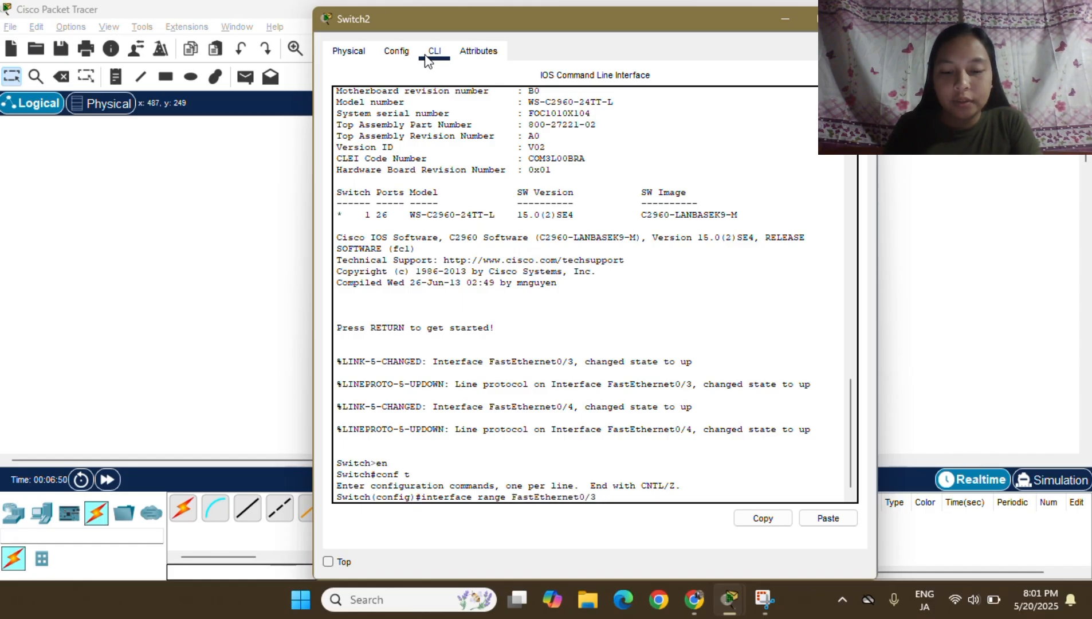
text(-4)
key(Return)
text(cj)
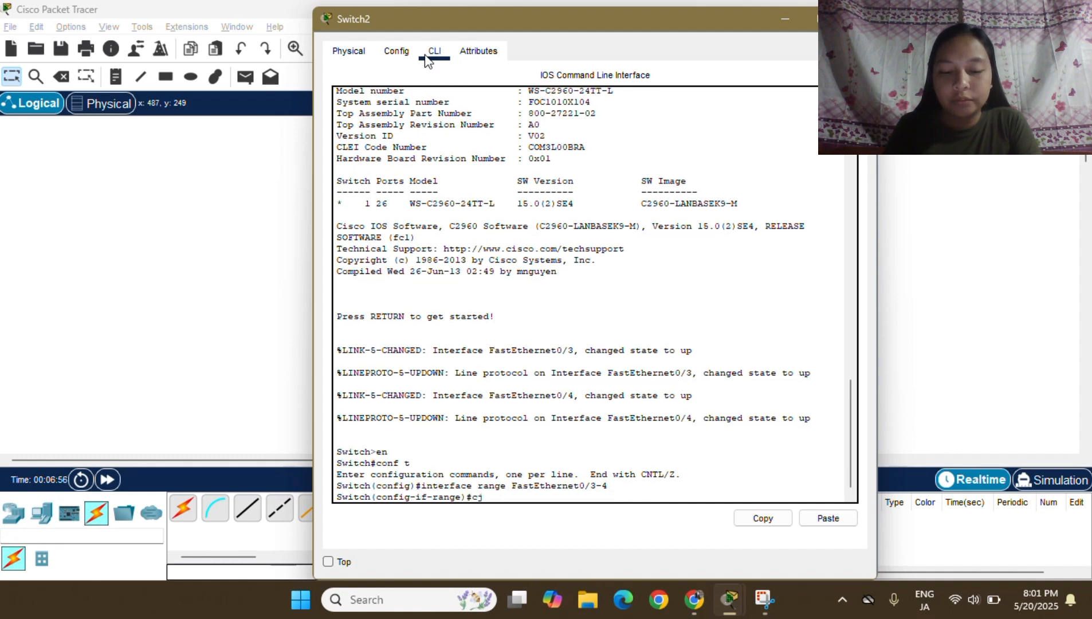
key(BackSpace)
text(hannel-)
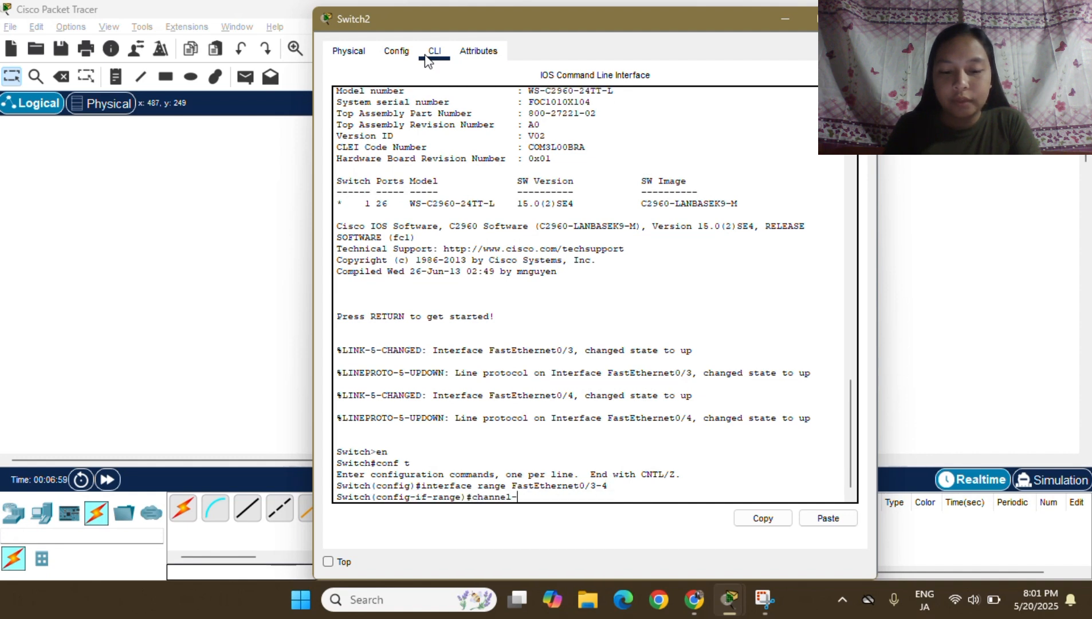
text(group 2 mo)
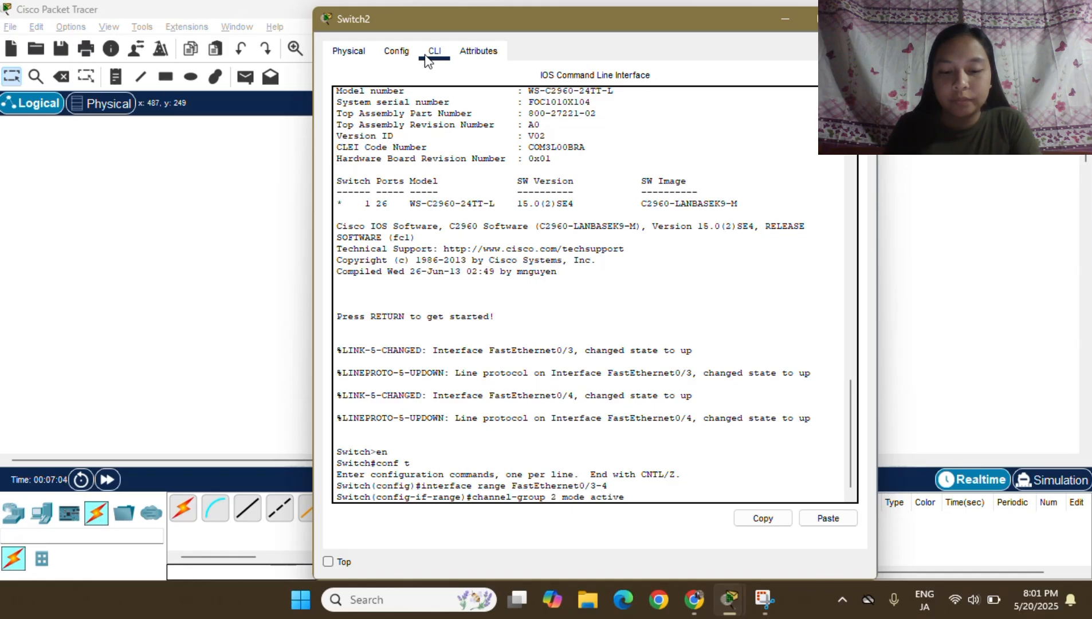
text(de active)
key(Return)
text(e)
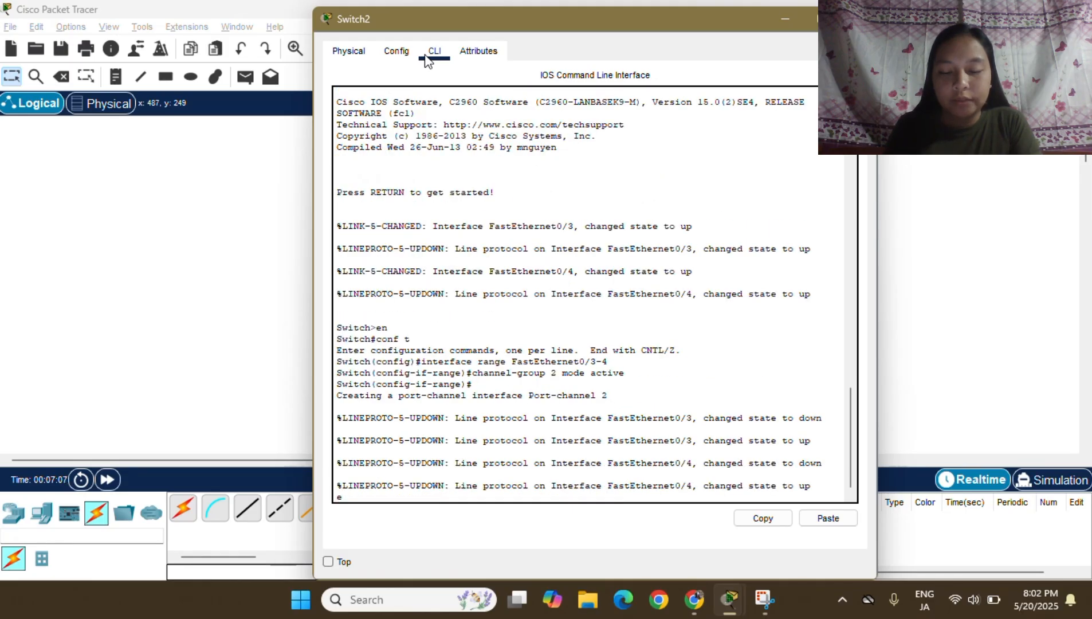
text(xit)
key(Return)
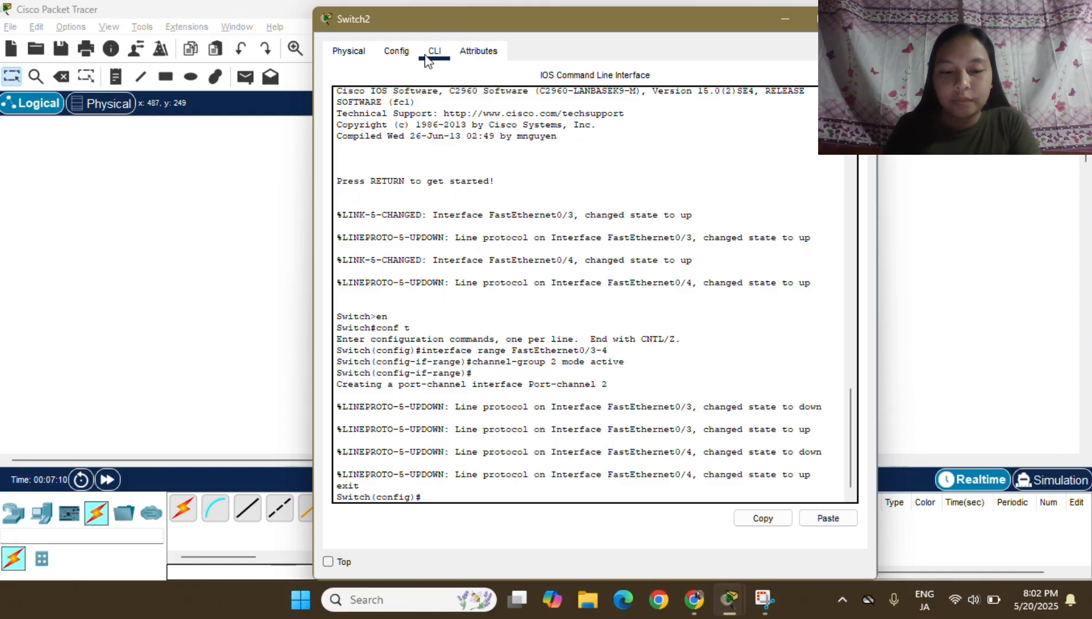
Step: Set Switch2's interface Port-channel2 to switchport mode trunk and exit back to privileged mode
text(interface )
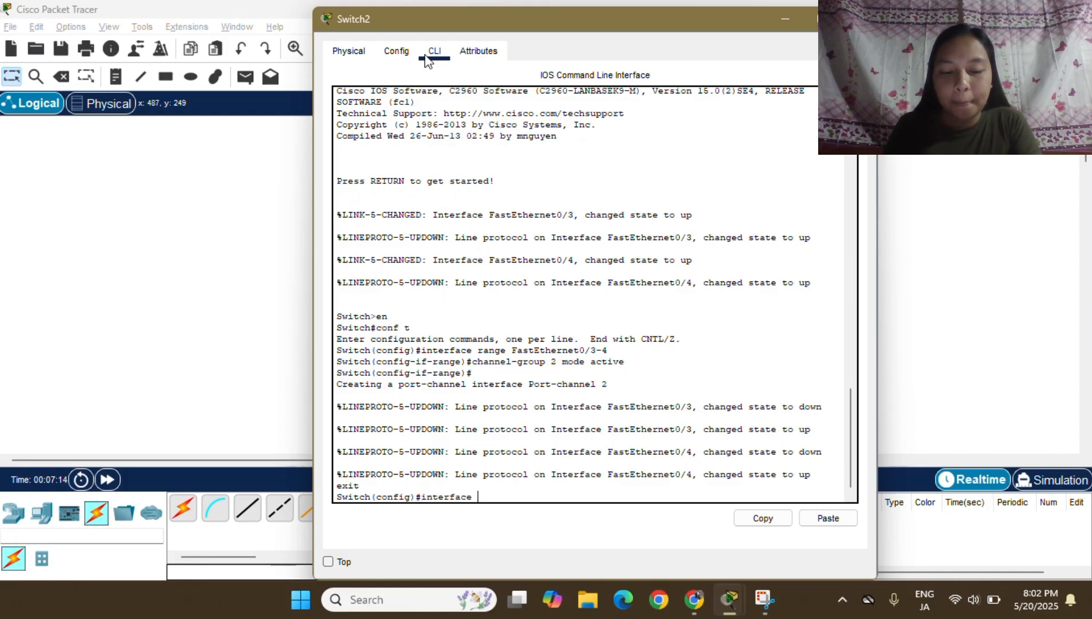
text(Port-chan)
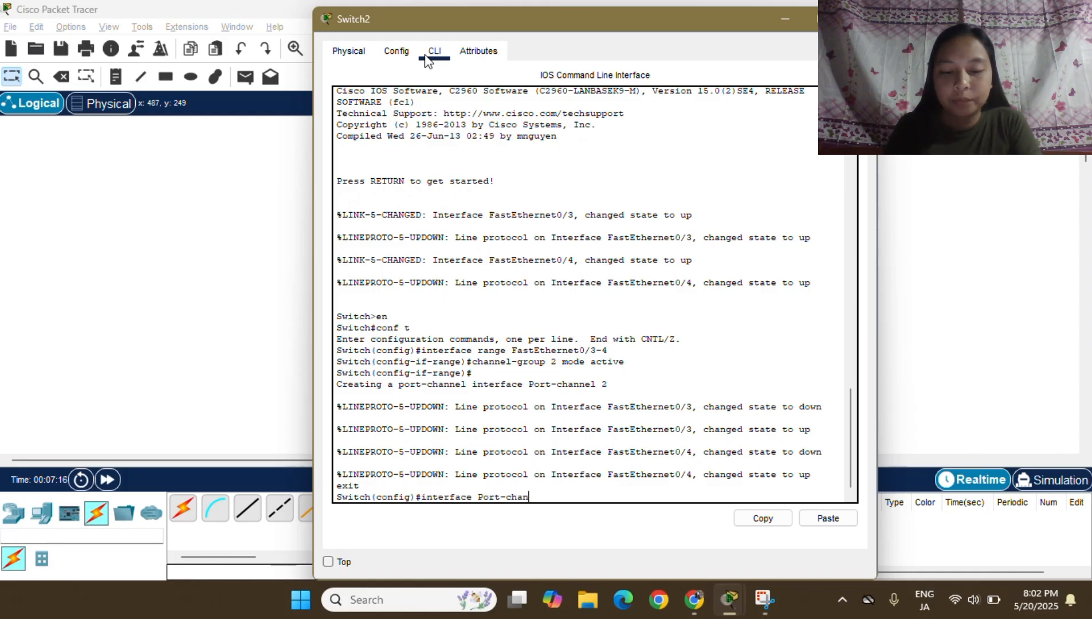
text(nel2)
key(Return)
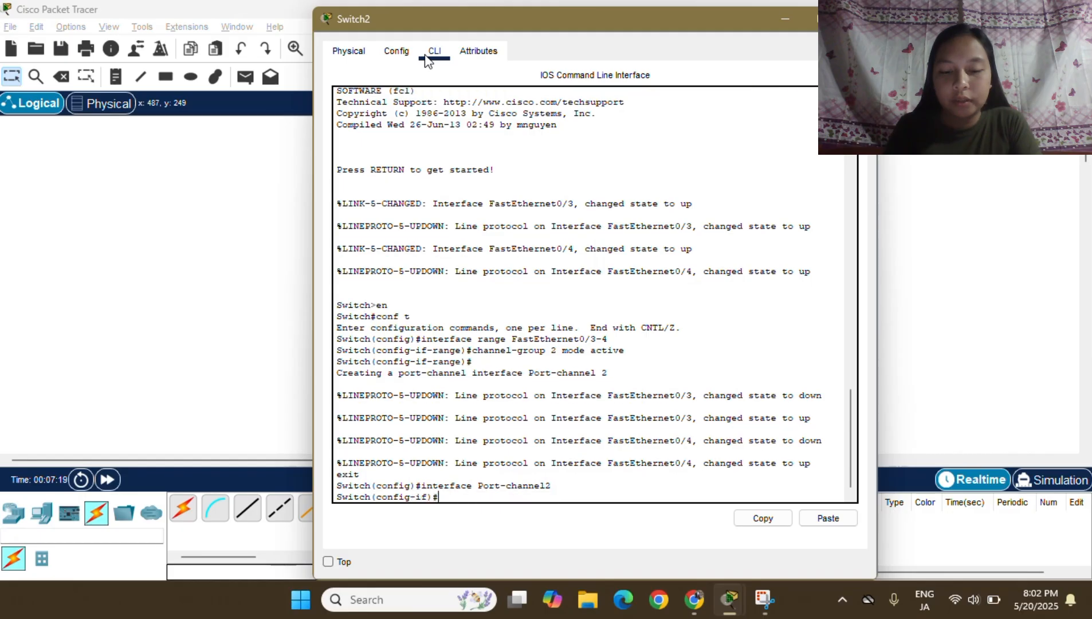
text(switchport mode tr)
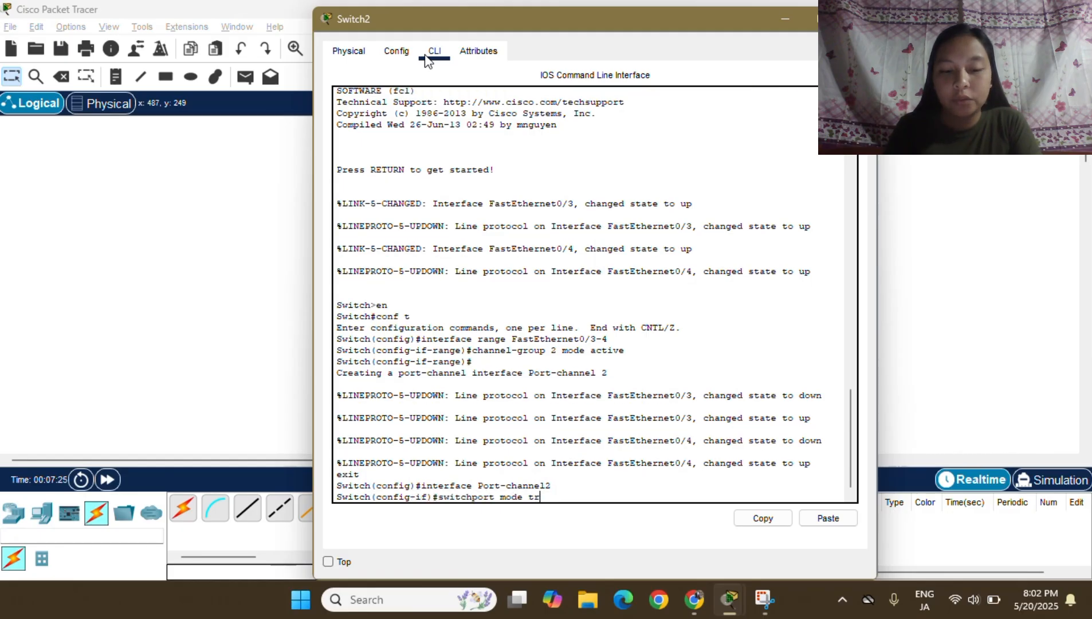
text(unk)
key(Return)
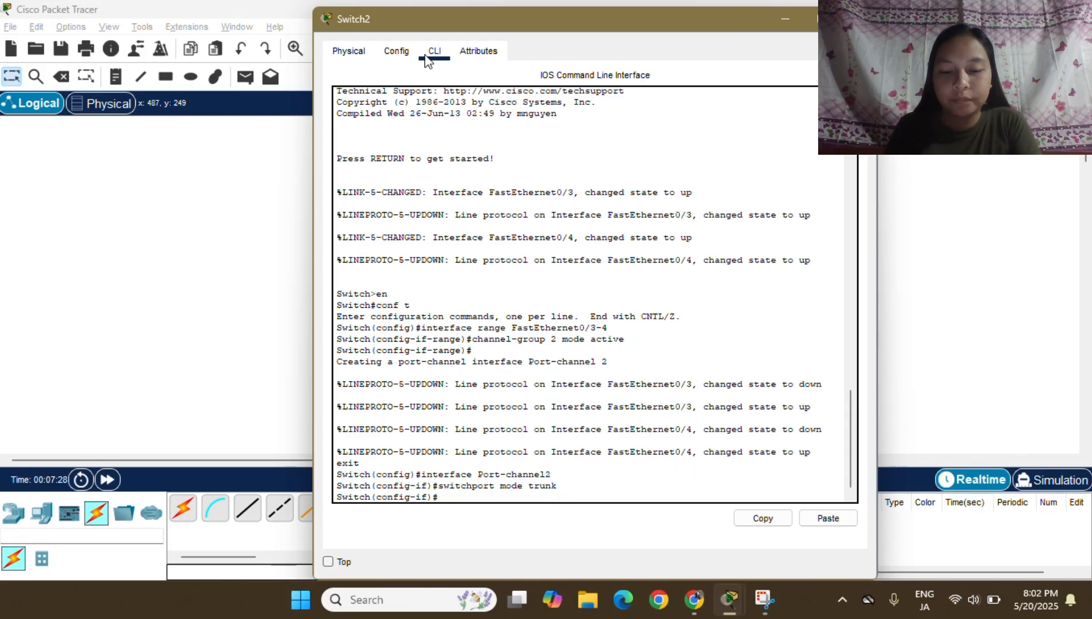
text(exit)
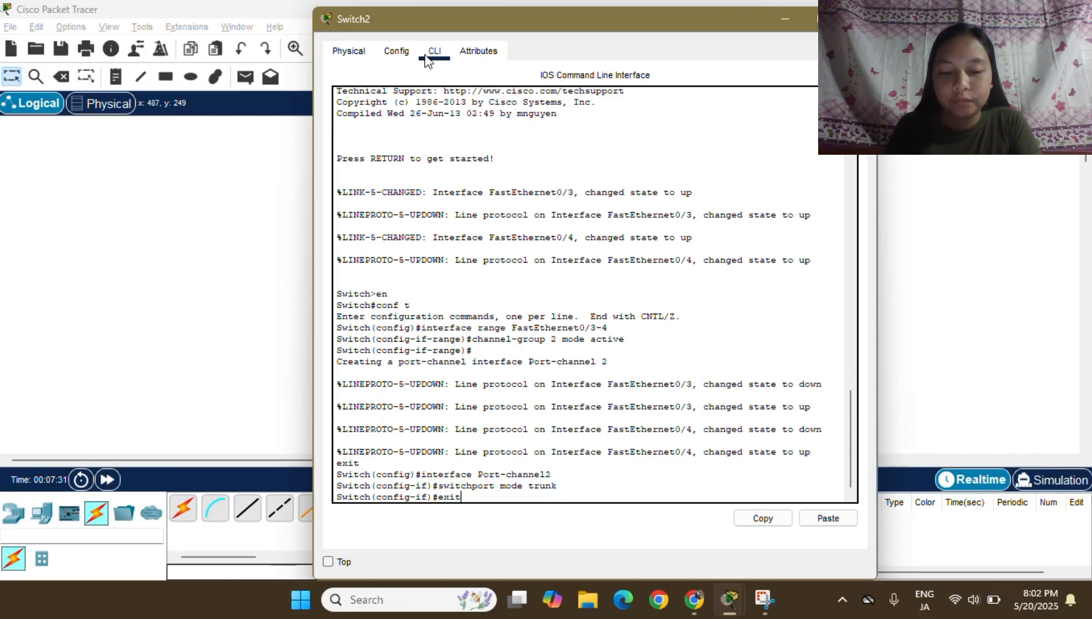
key(Return)
text(exit)
key(Return)
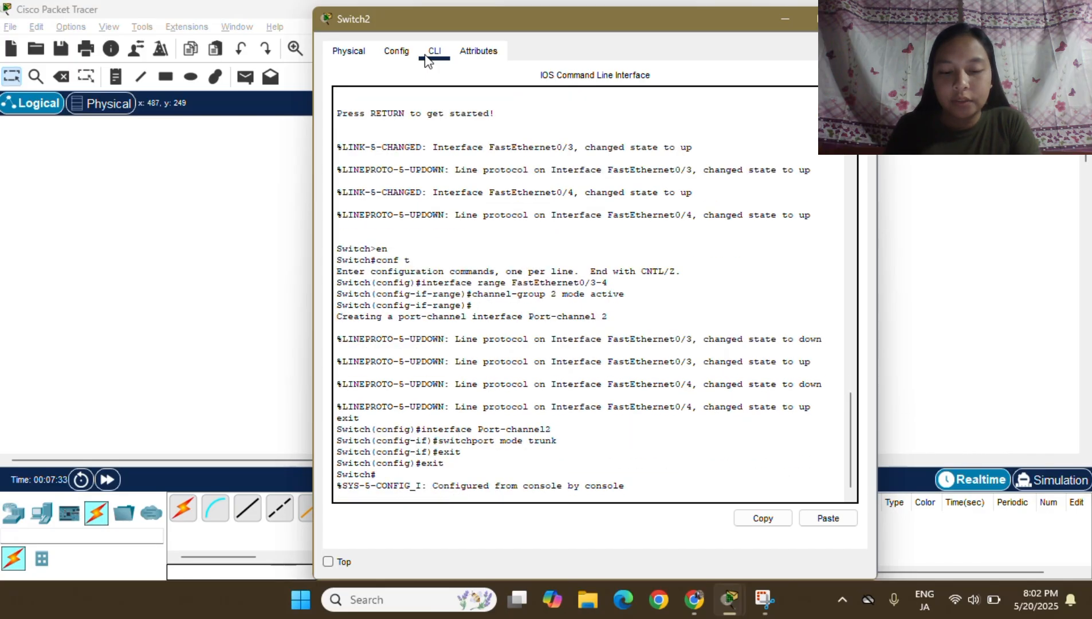
Step: Save Switch2's running configuration with copy run start, accepting the default destination filename, and close its window
text(copy run start)
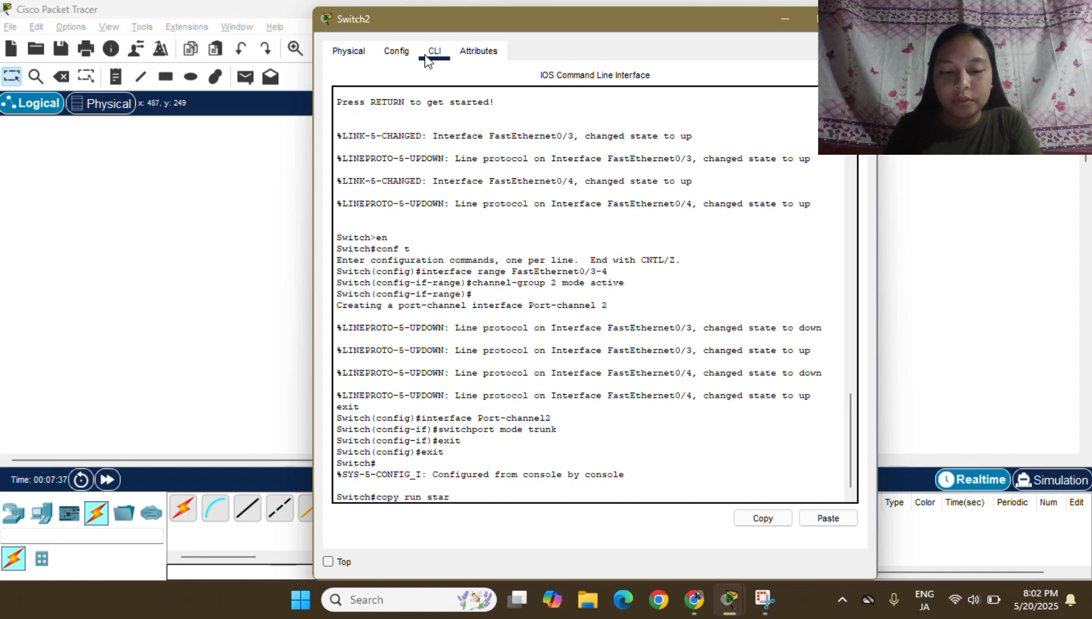
key(Return)
key(Return)
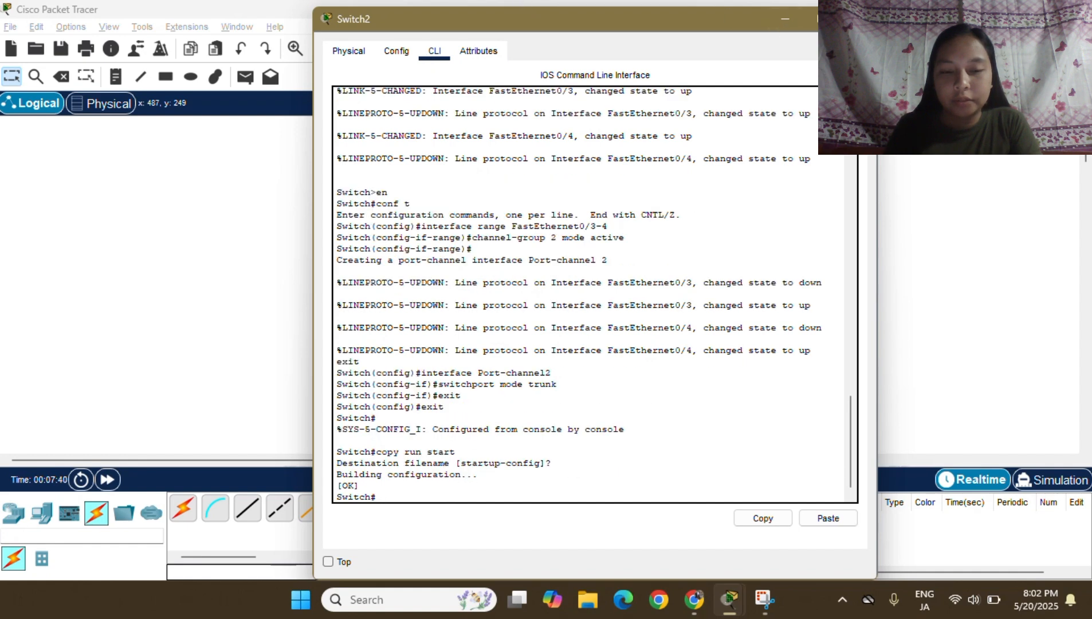
click(857, 19)
Step: Open Switch3's command line and enter global configuration mode with en and conf t
double_click(593, 321)
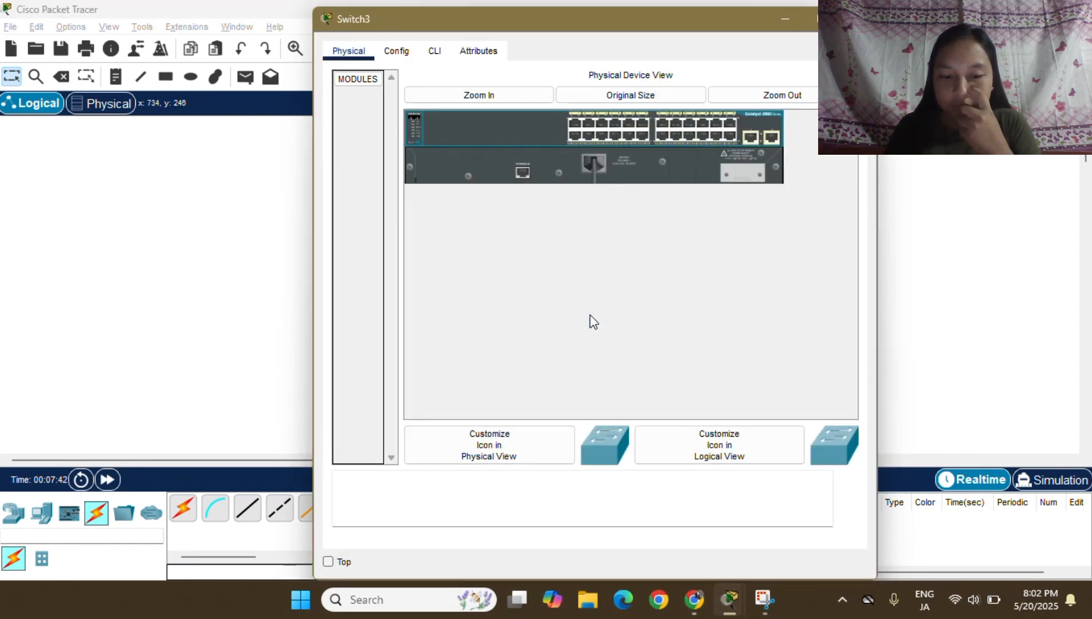
click(439, 55)
key(Return)
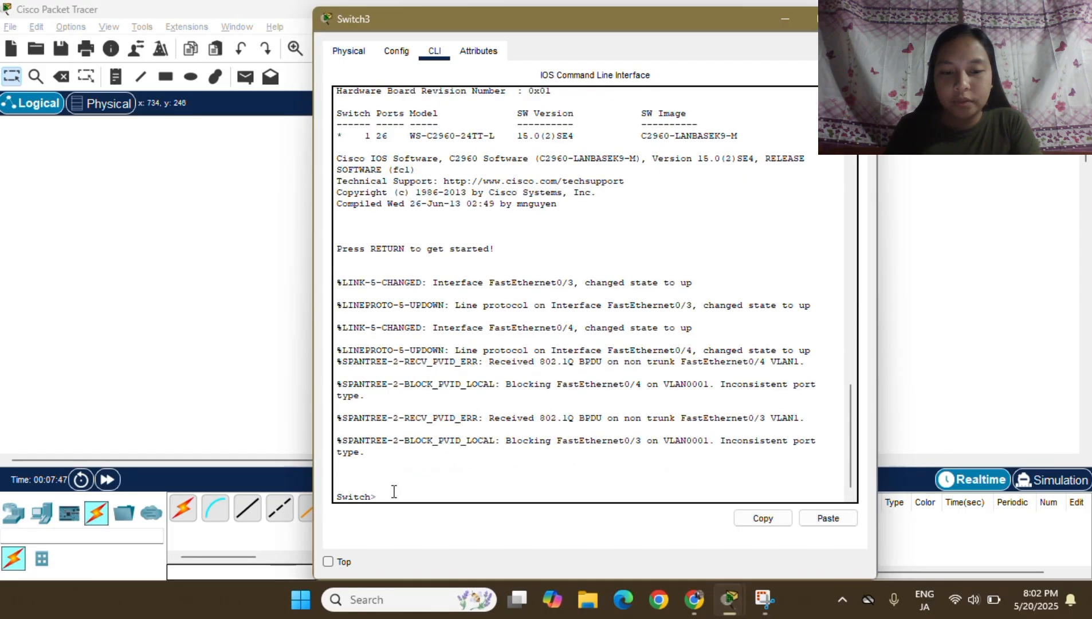
text(en)
key(Return)
text(conf t)
key(Return)
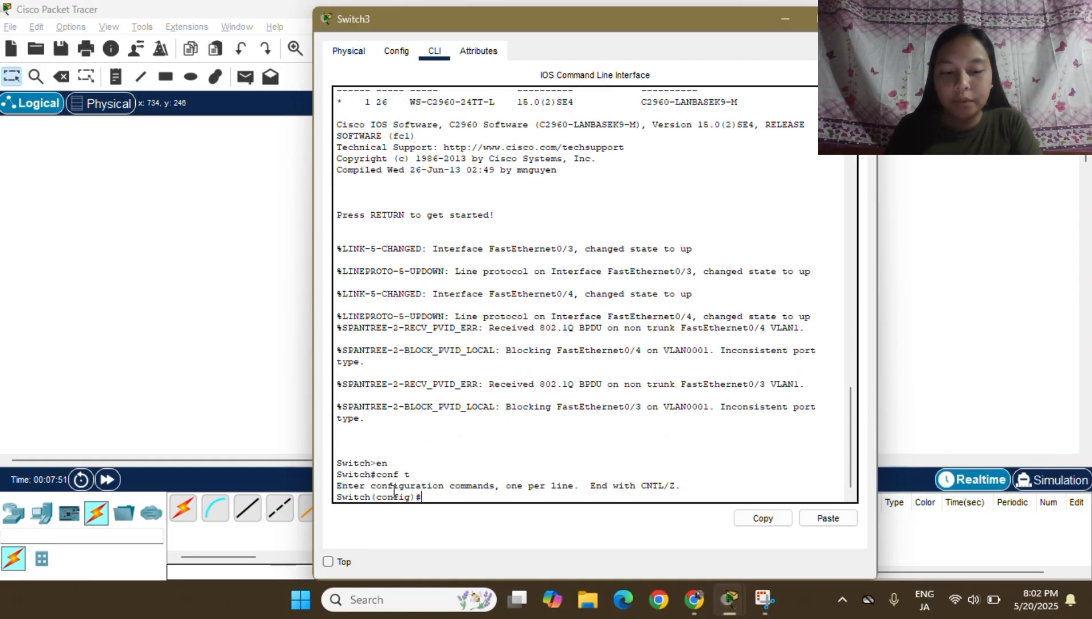
text(interface range Fast)
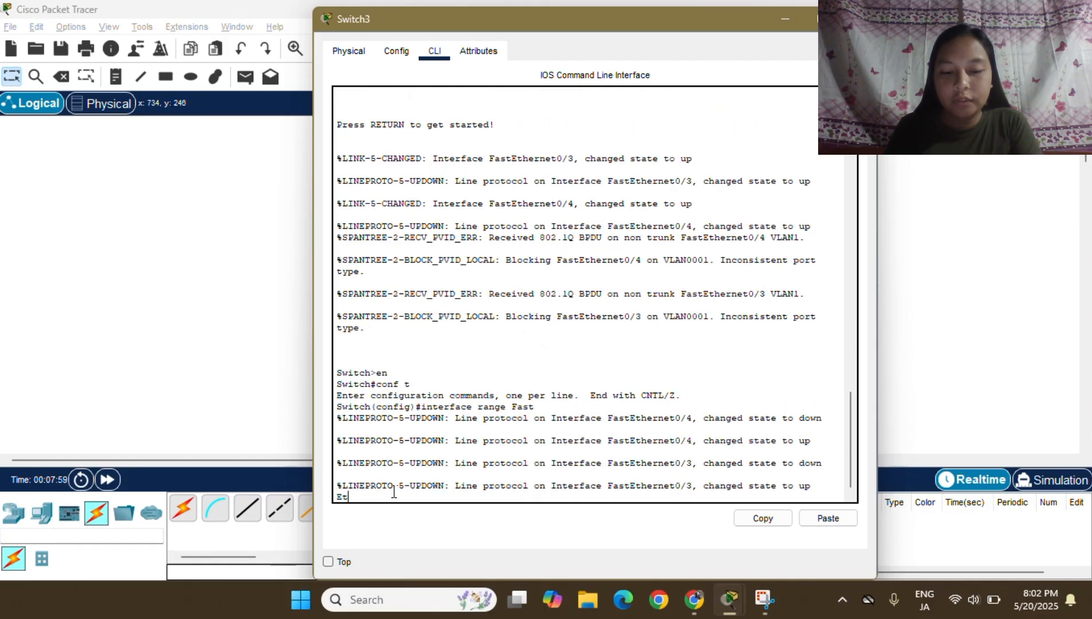
text(Et)
key(BackSpace)
key(BackSpace)
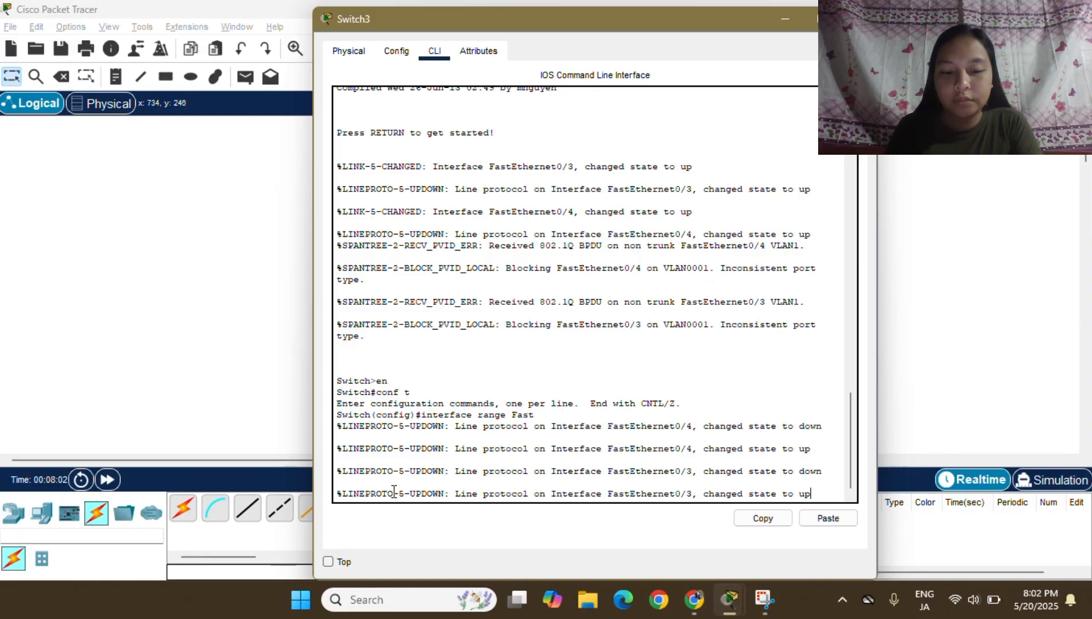
key(BackSpace)
key(Return)
Step: Assign Switch3's interface range FastEthernet0/3-4 to channel-group 2 mode passive and exit the interface range
text(itch(config)#i)
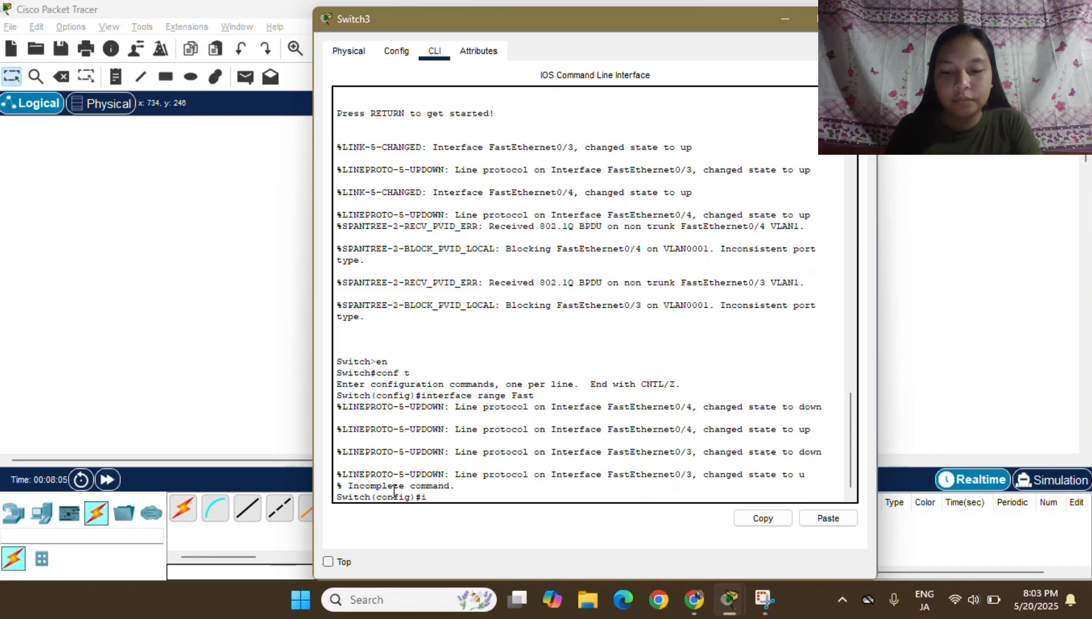
text(nterface range FastEthernet)
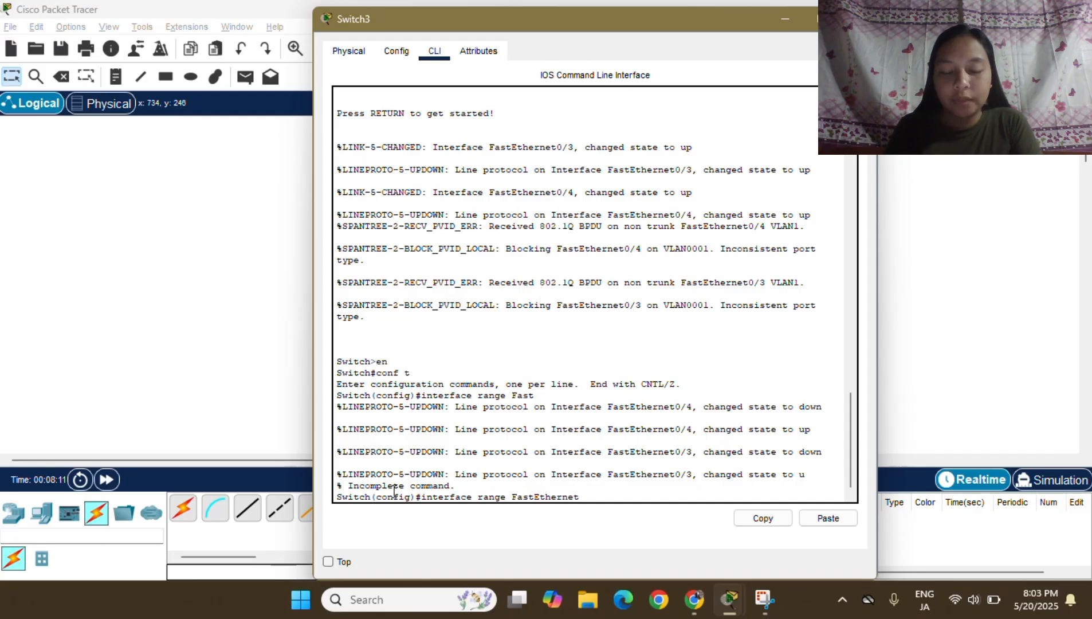
text(0/)
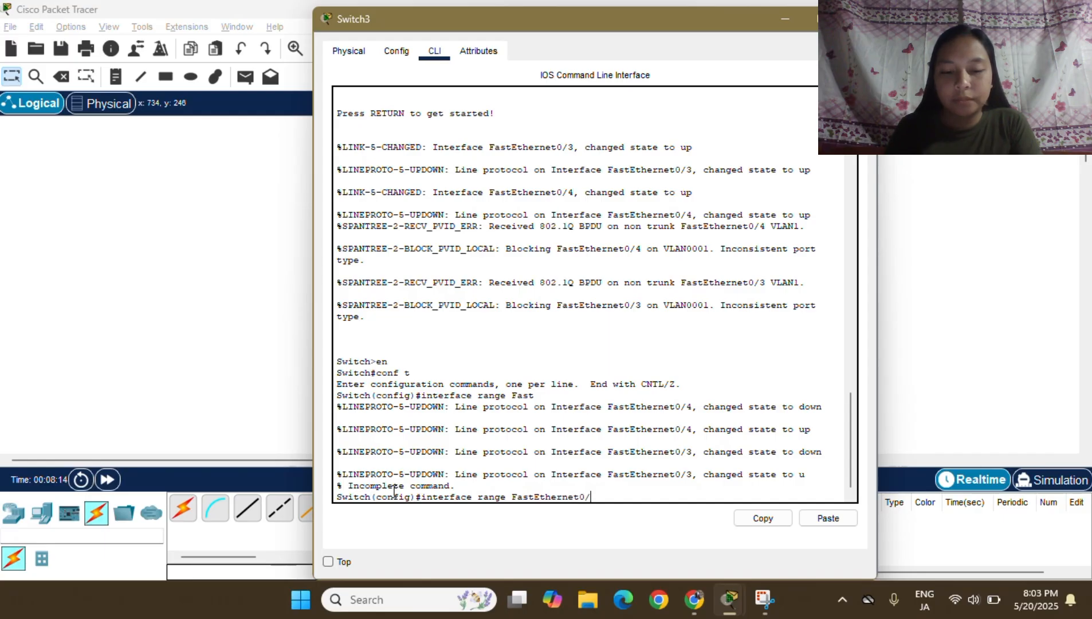
text(3-4)
key(Return)
text(chan)
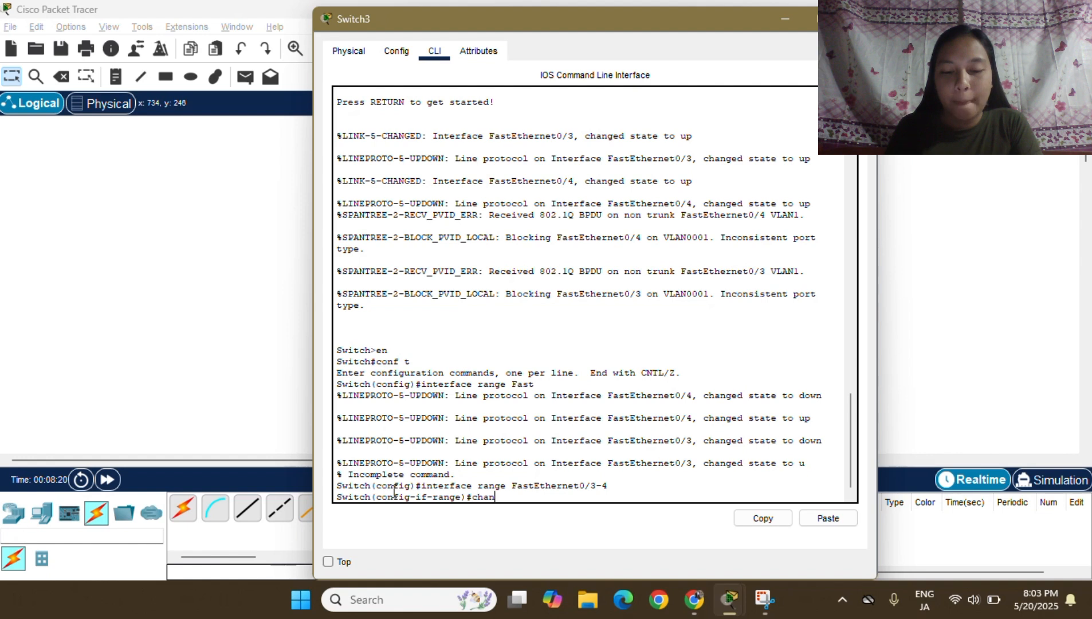
text(nel-gr)
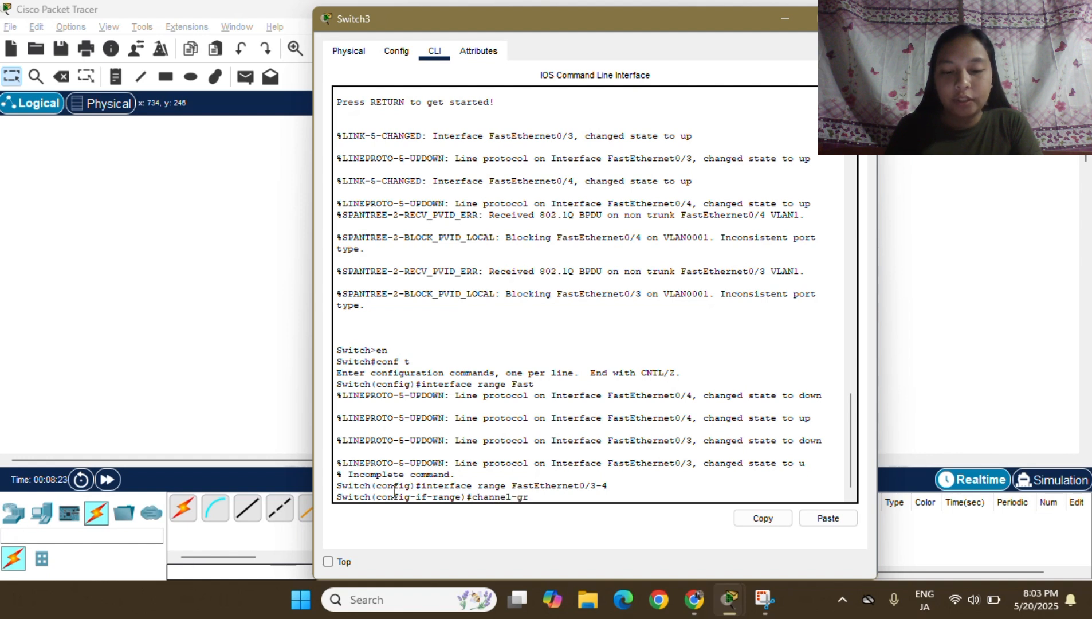
text(oup 2 mode passive)
key(Return)
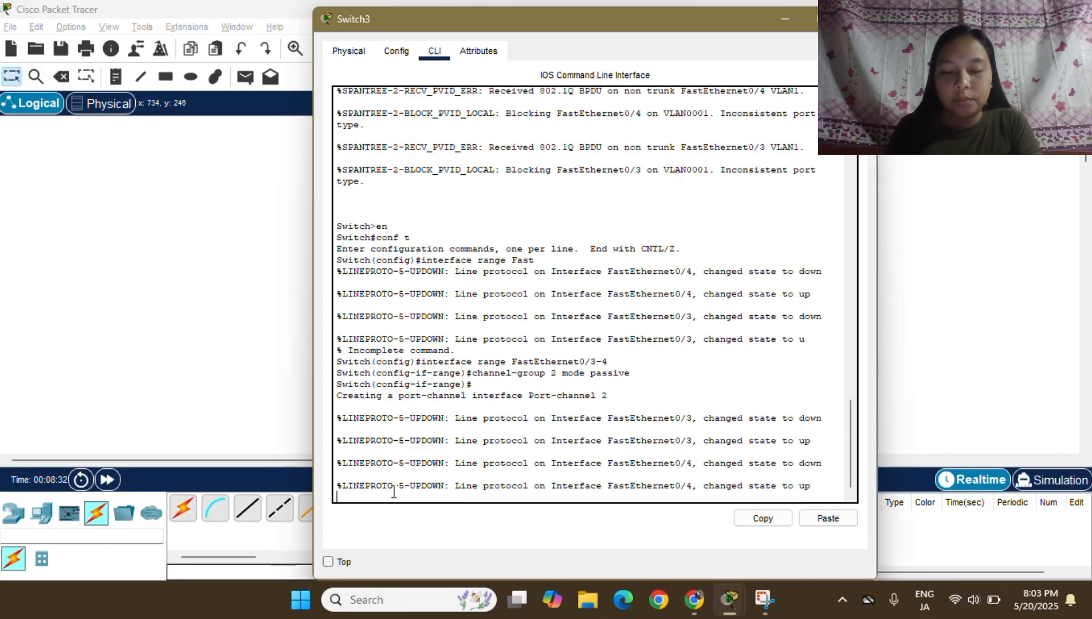
text(exit)
key(Return)
key(Return)
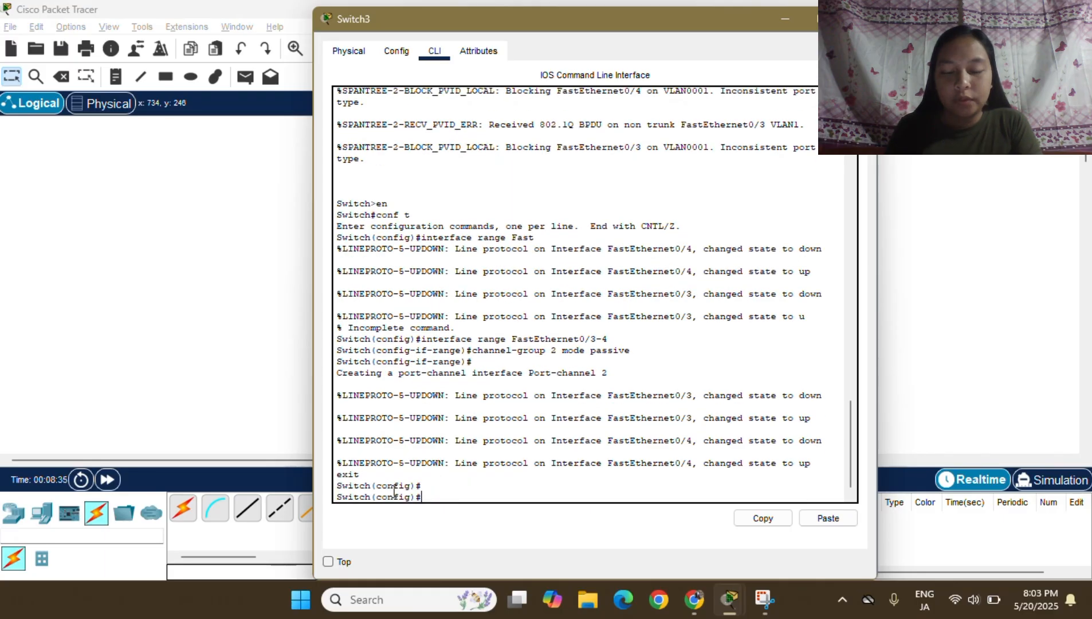
Step: Set Switch3's interface Port-channel2 to switchport mode trunk and exit back to privileged mode
text(interface)
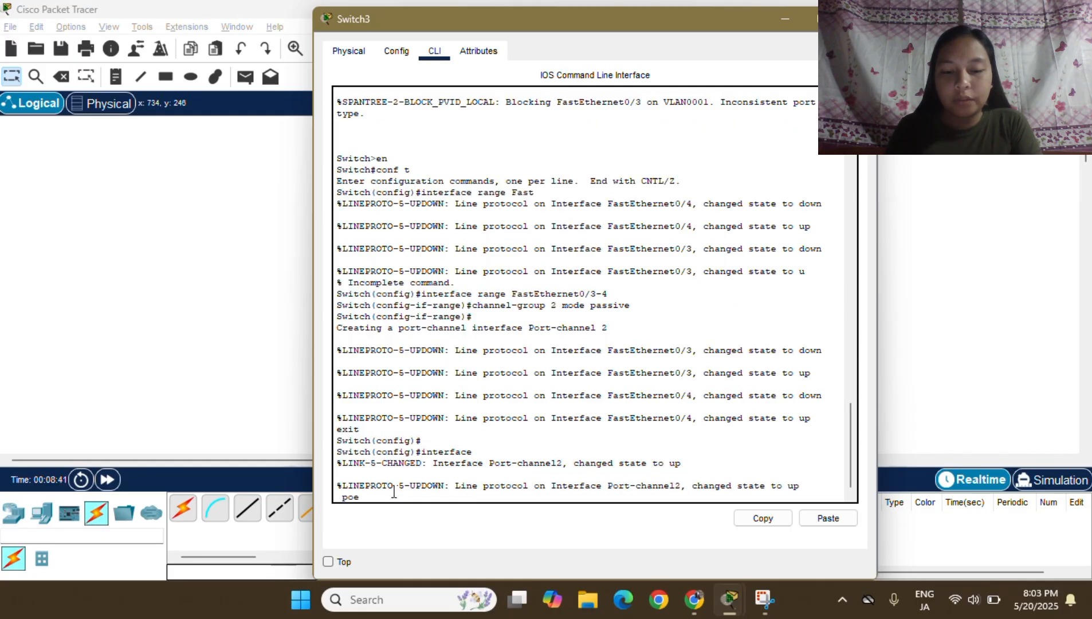
text(Pr)
text(r)
text(t-channel)
text(2)
key(Return)
text(switc)
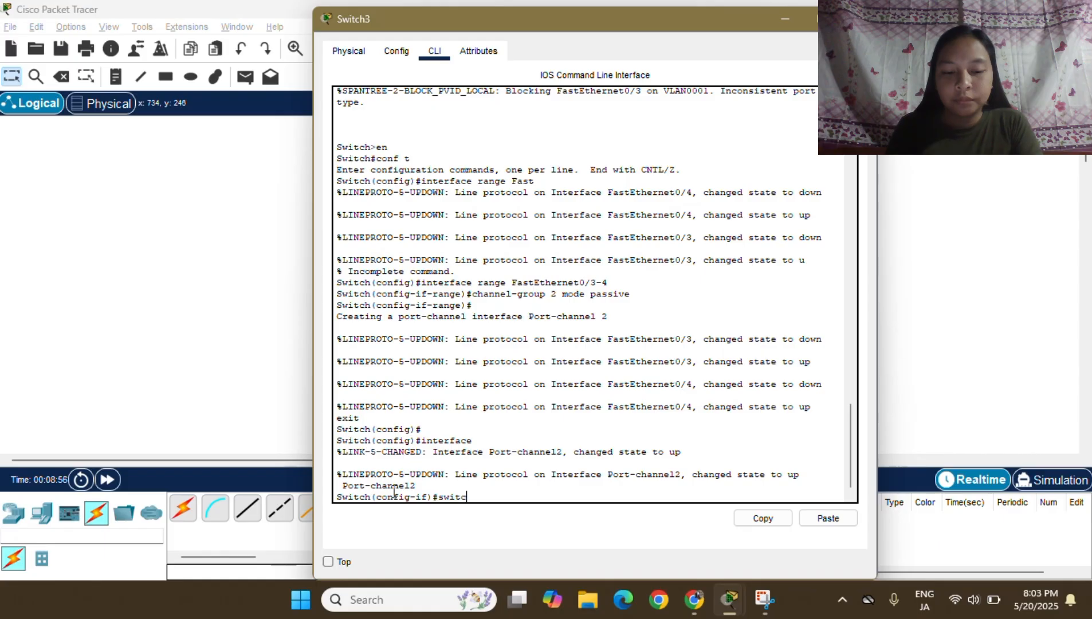
text(jhport mode t)
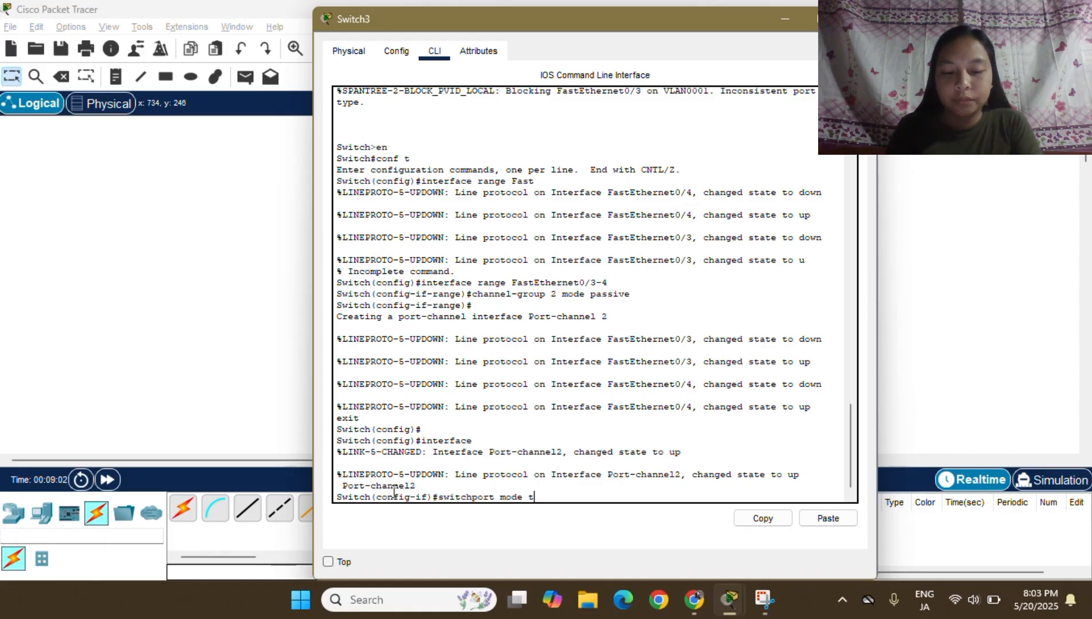
text(runk)
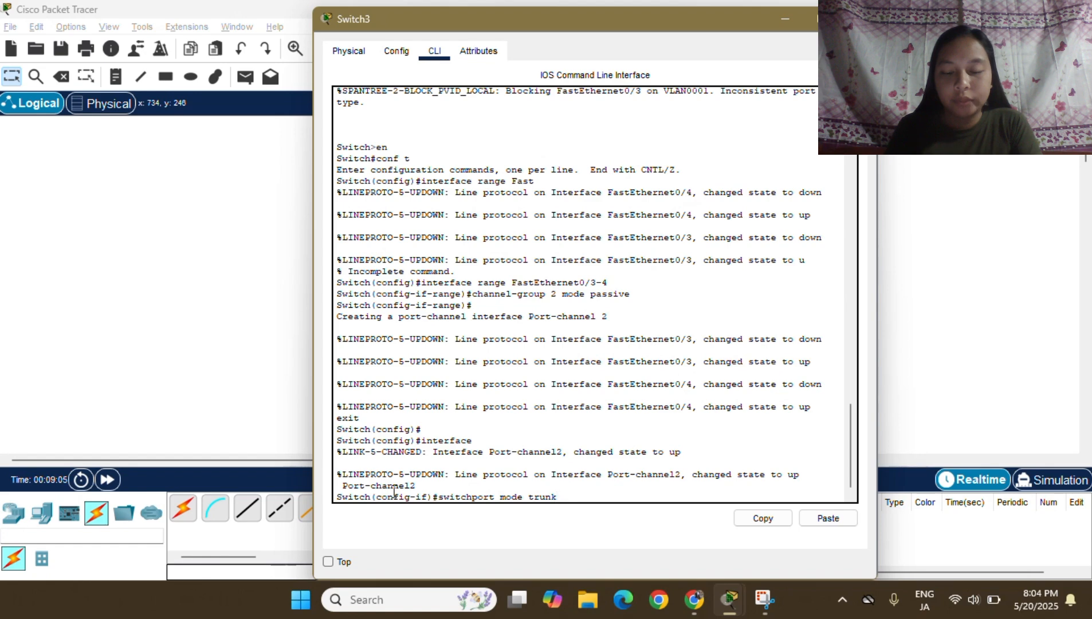
key(Return)
text(exi)
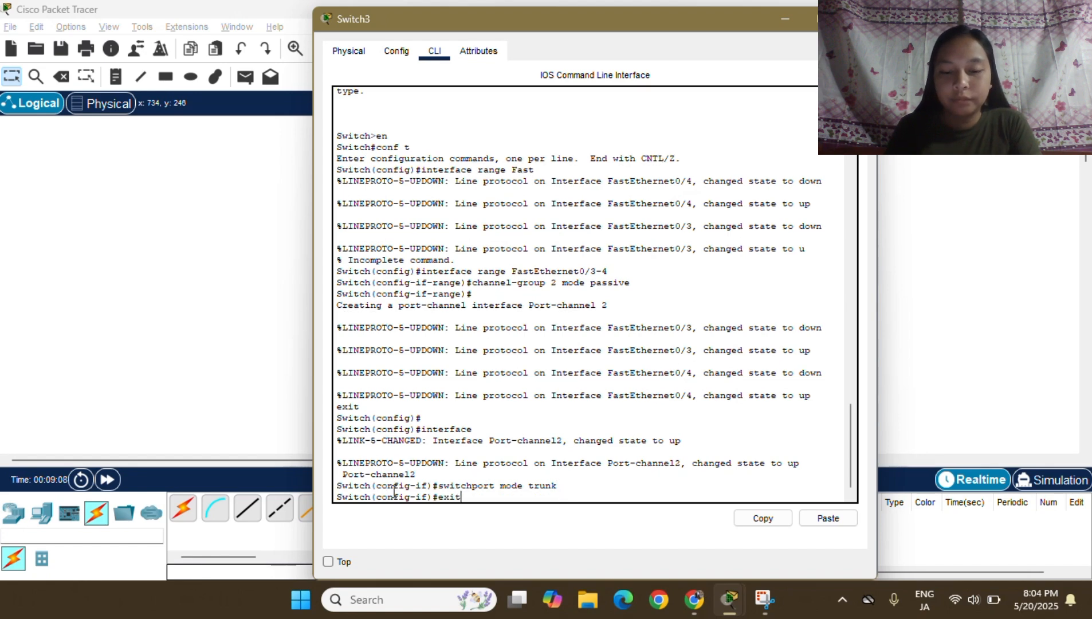
text(t)
key(Return)
text(exit)
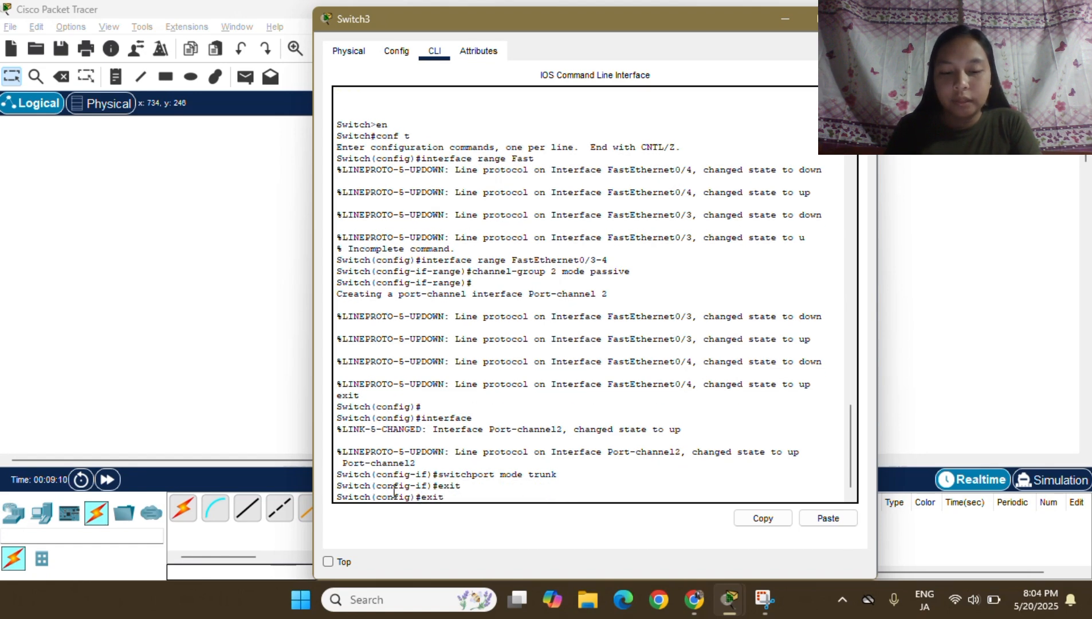
key(Return)
Step: Save Switch3's running configuration with copy run start, accepting the default destination filename, and close its window
text(copy ru)
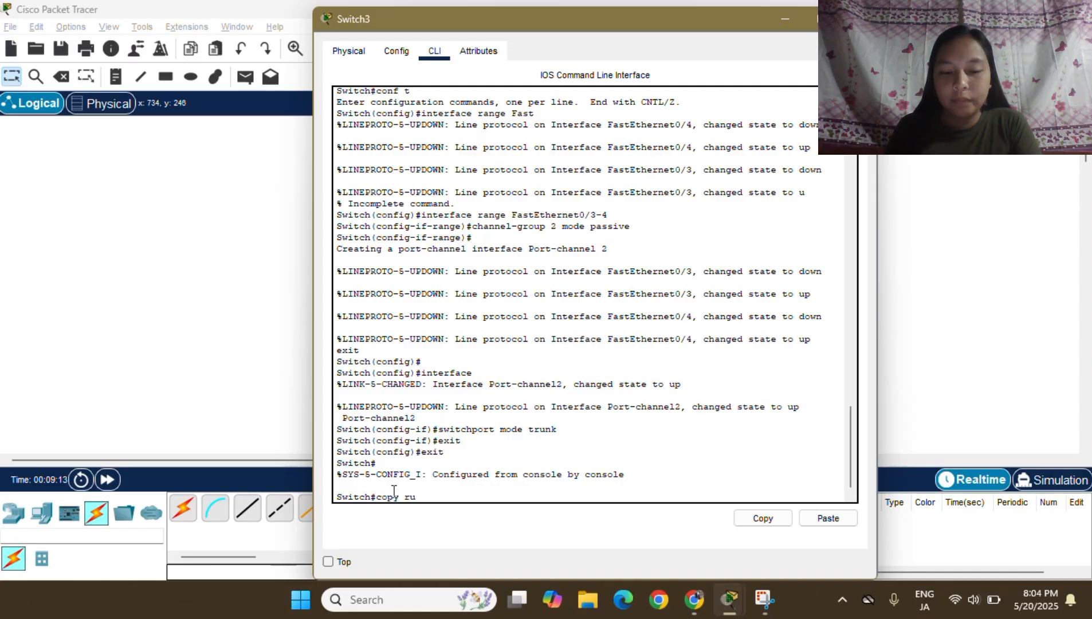
text(n start)
key(Return)
key(Return)
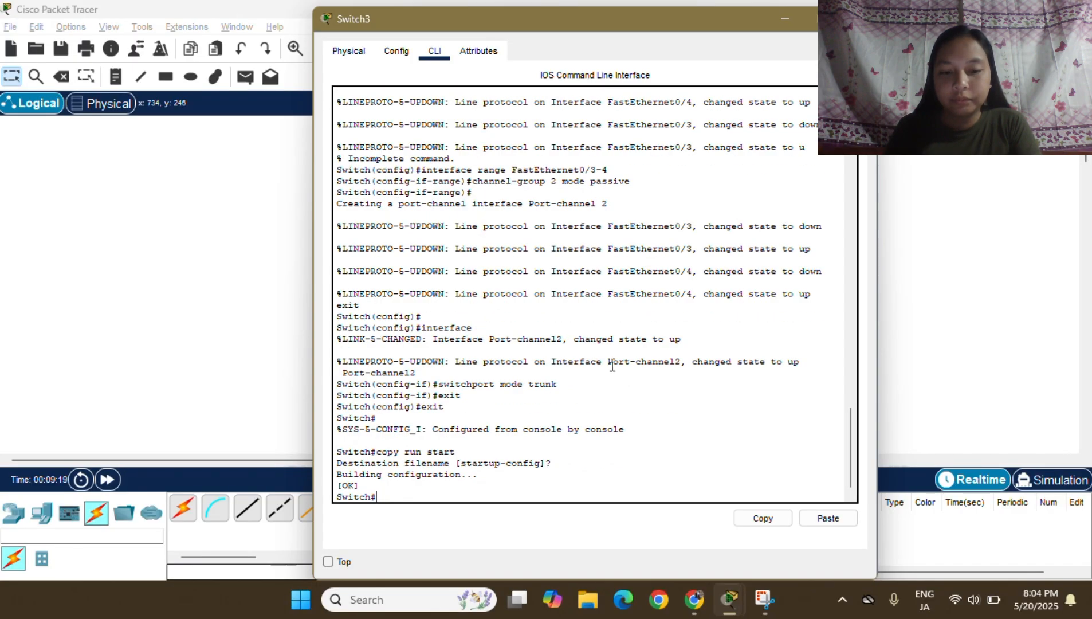
click(858, 19)
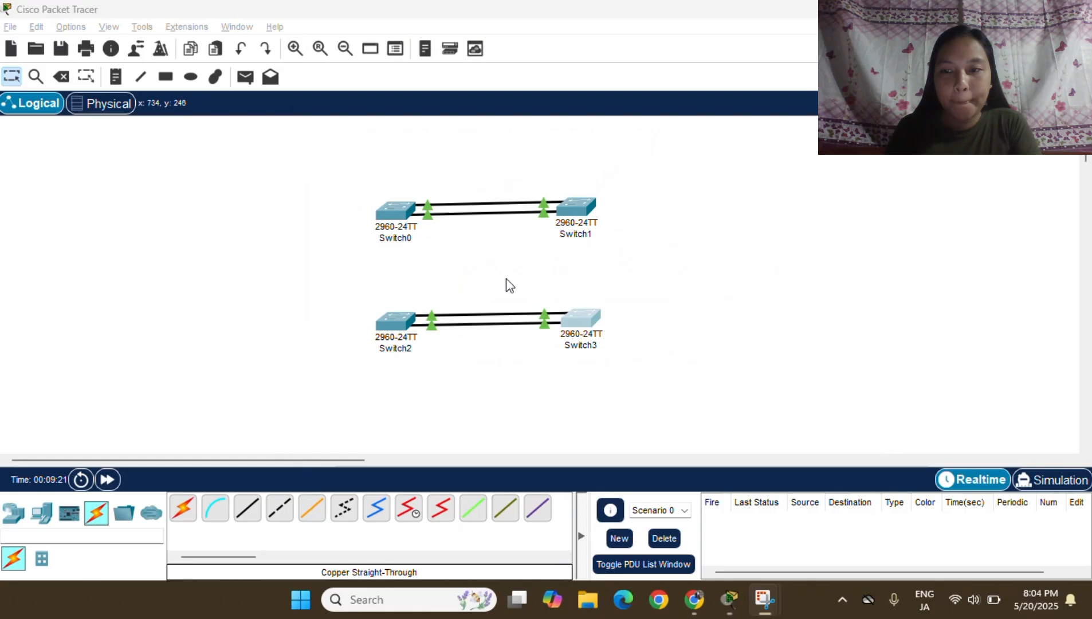
Step: Run show etherchannel summary on Switch2, highlight the output from the flags to the group table, and close its window
click(389, 310)
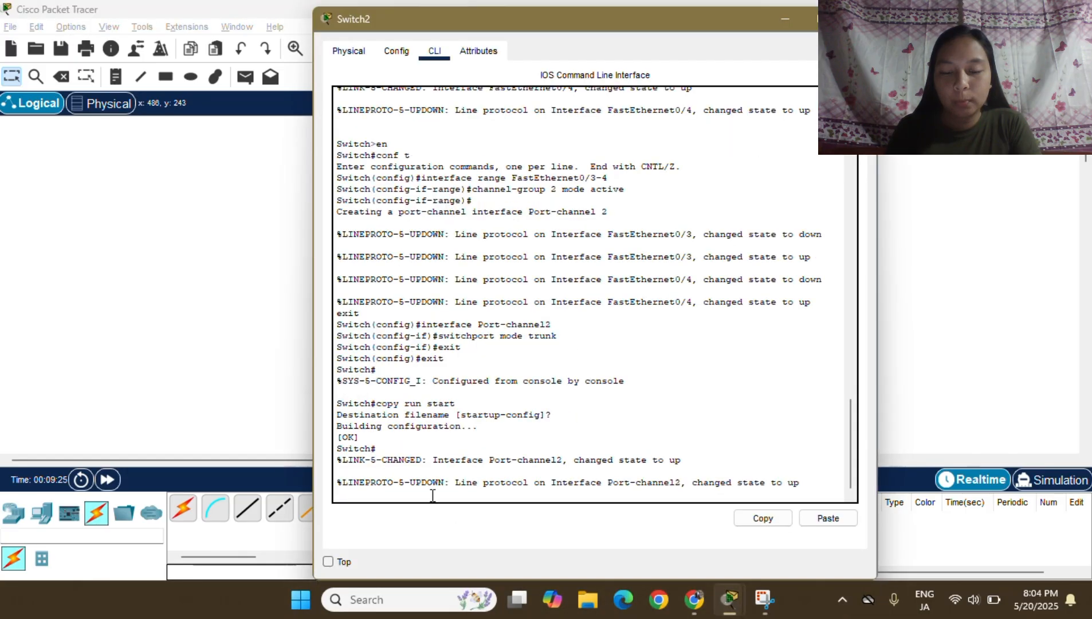
key(Return)
text(show)
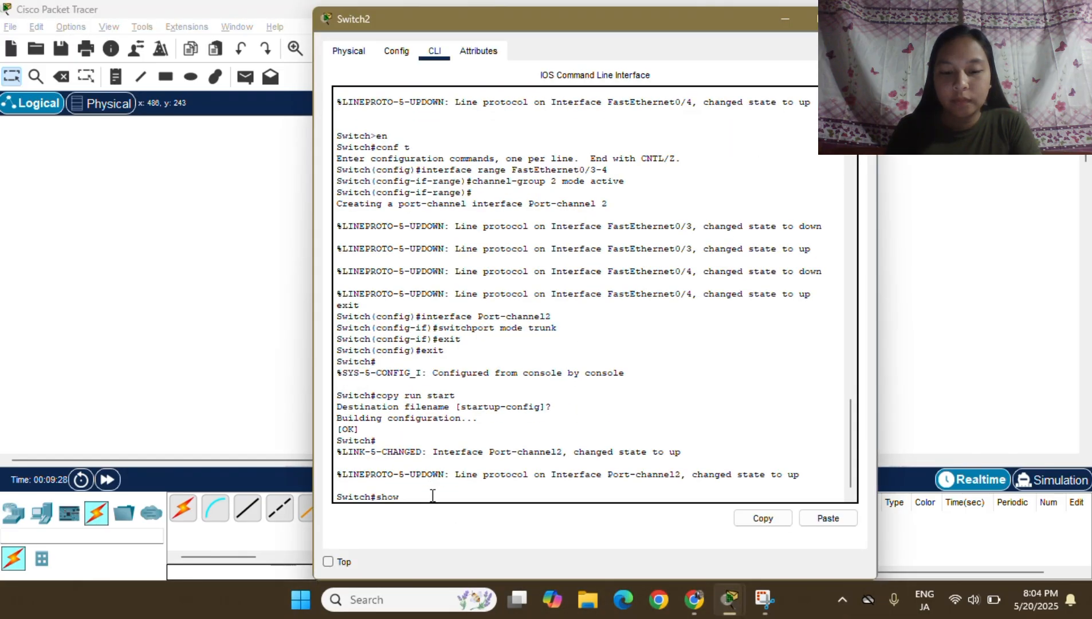
text( etherchannel )
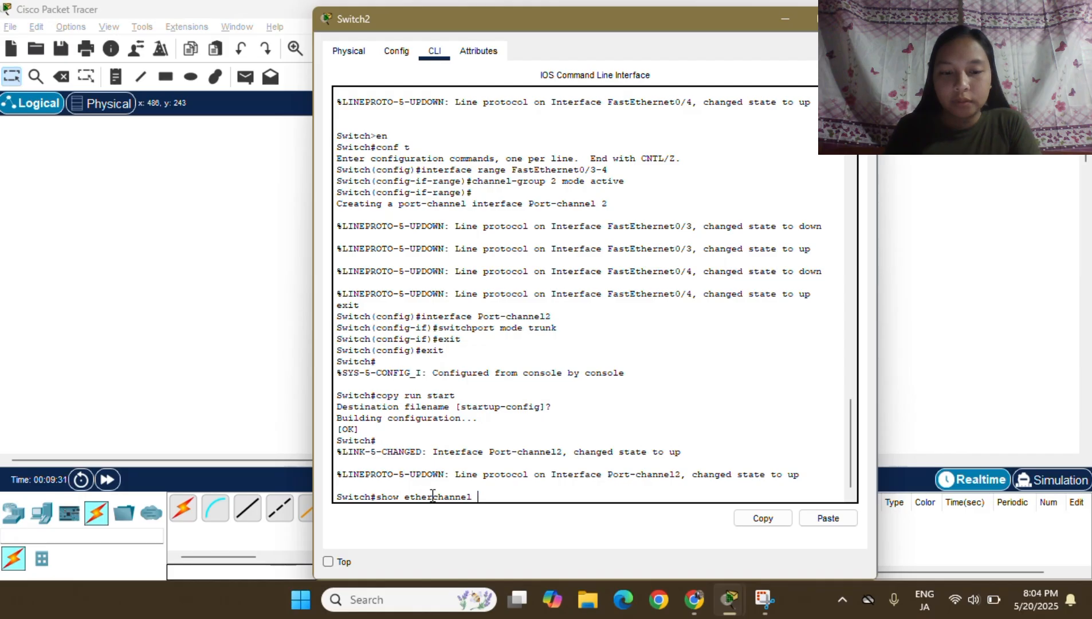
text(sumary)
key(BackSpace)
key(Return)
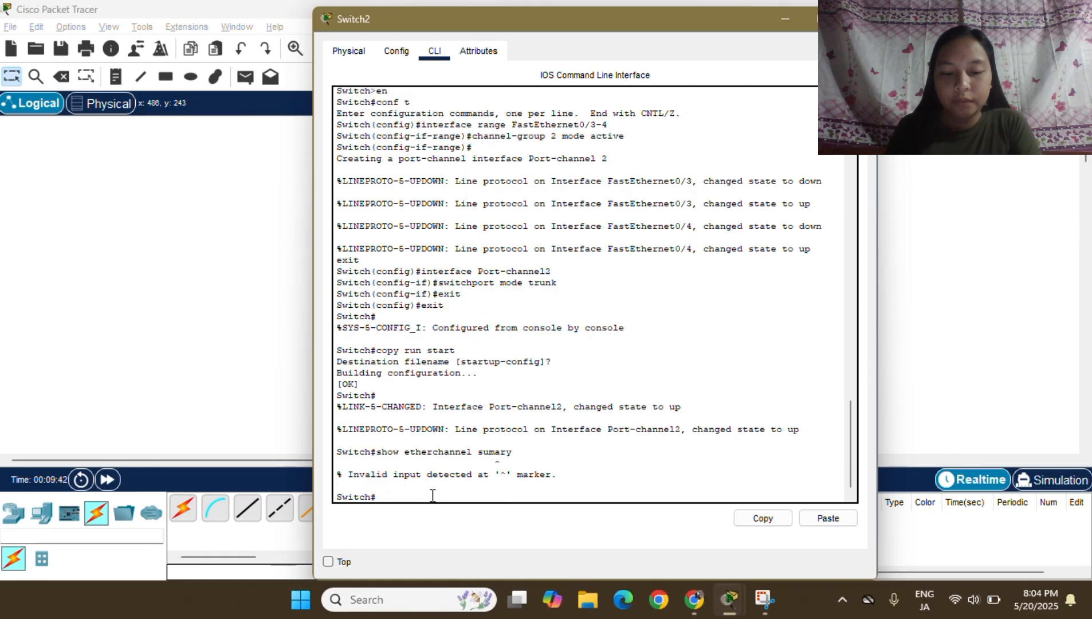
text(show etherchannel summary)
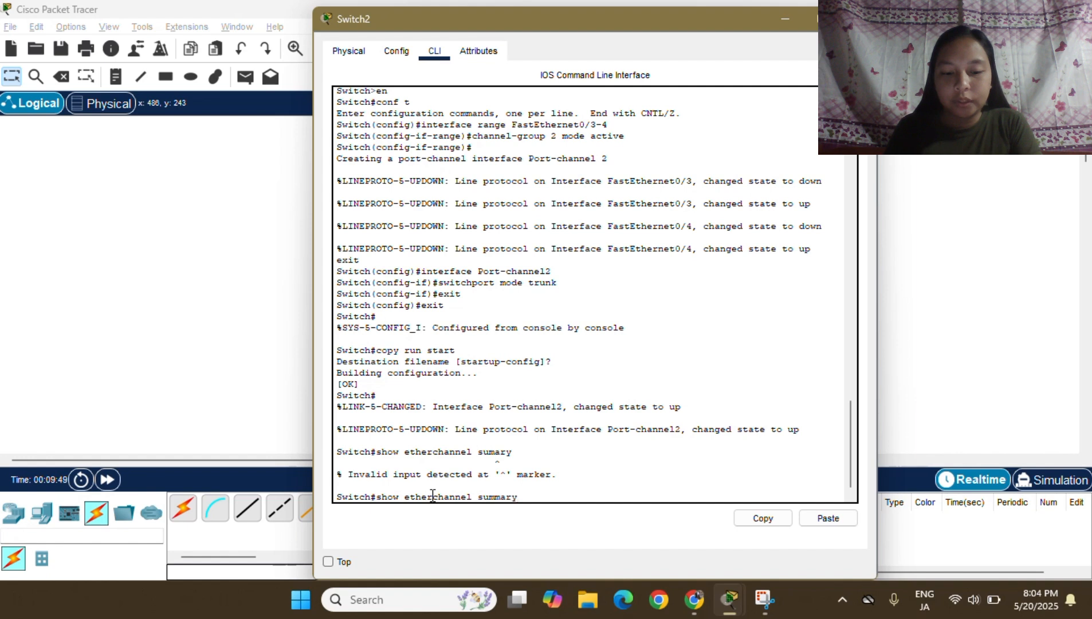
key(Return)
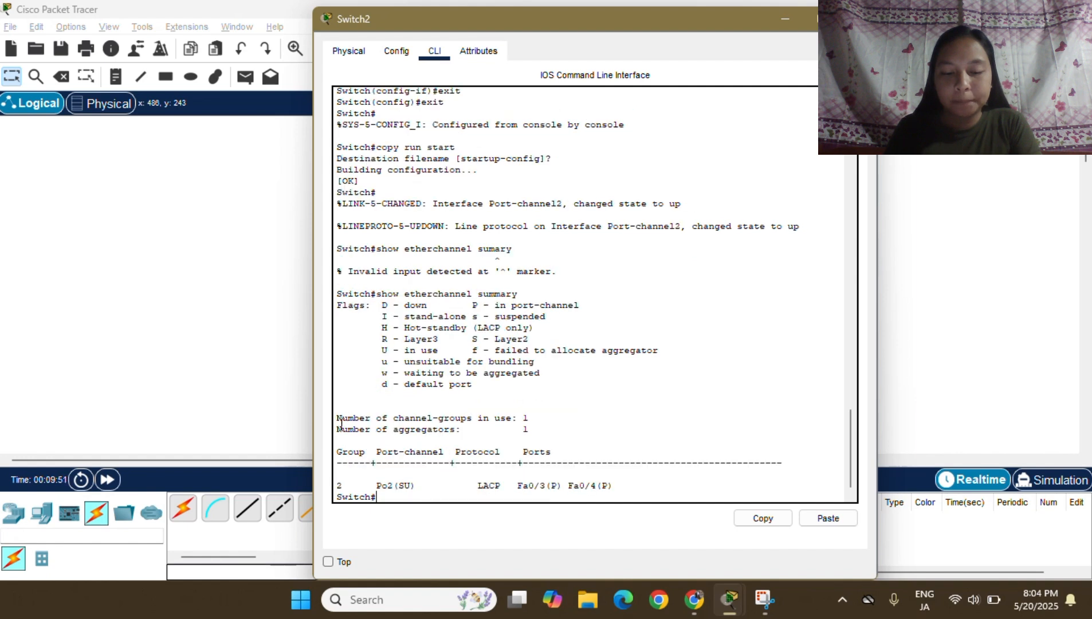
drag(338, 308, 621, 487)
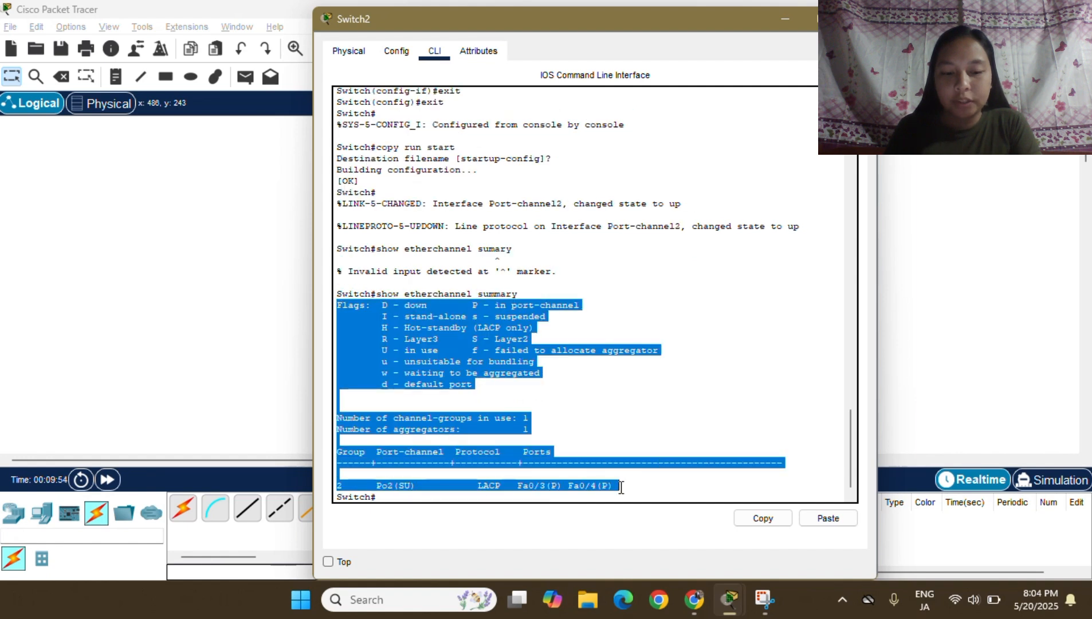
click(860, 19)
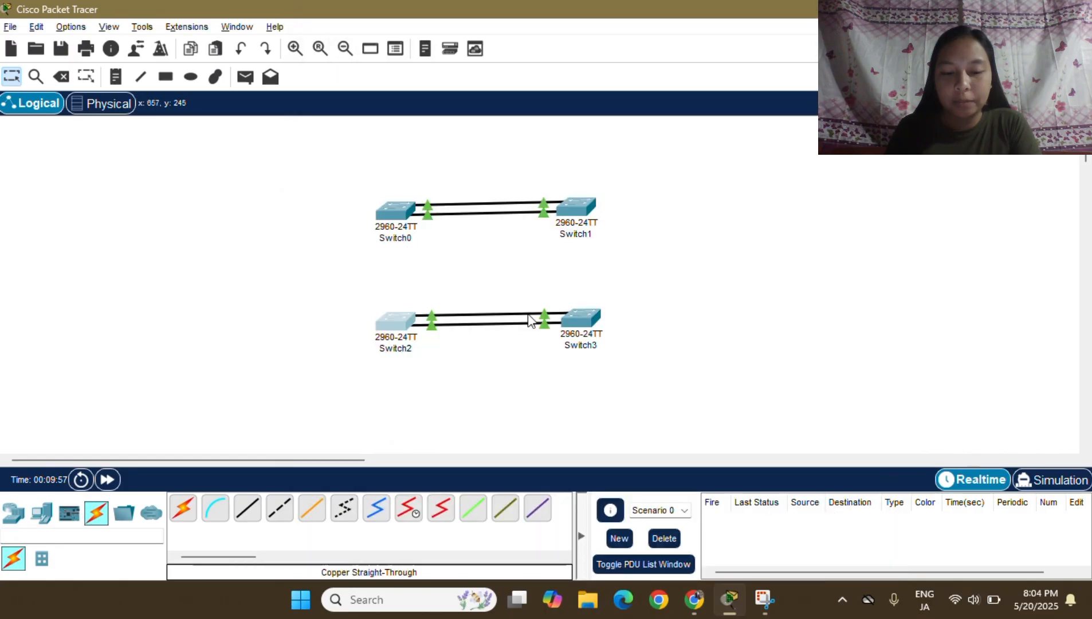
Step: Run show etherchannel summary on Switch3 and highlight the output from the flags to the group table
click(579, 320)
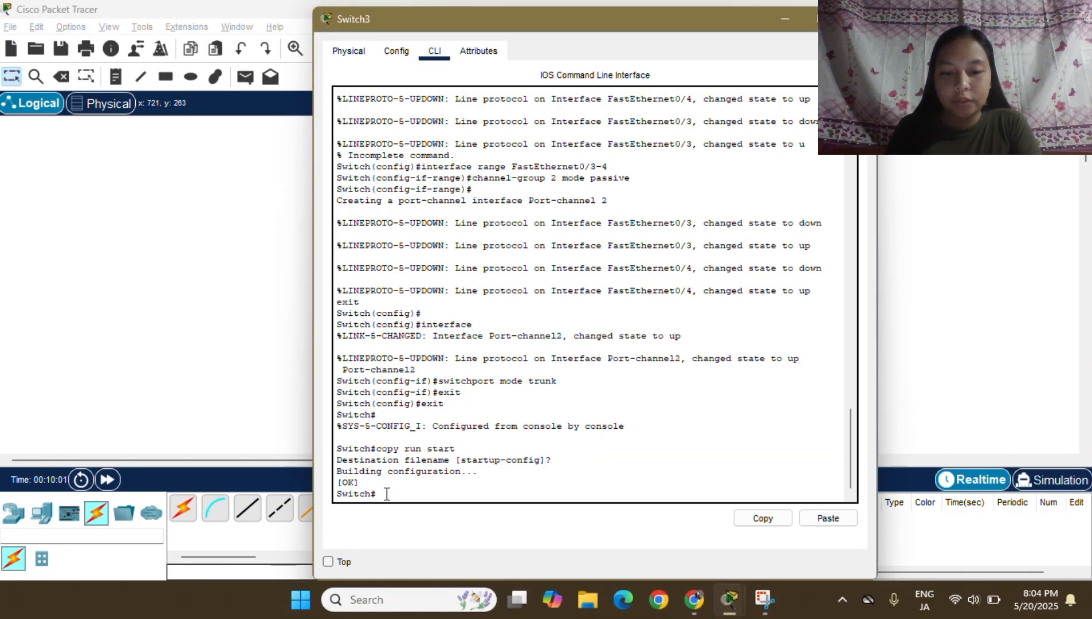
text(show etherchannel sum,)
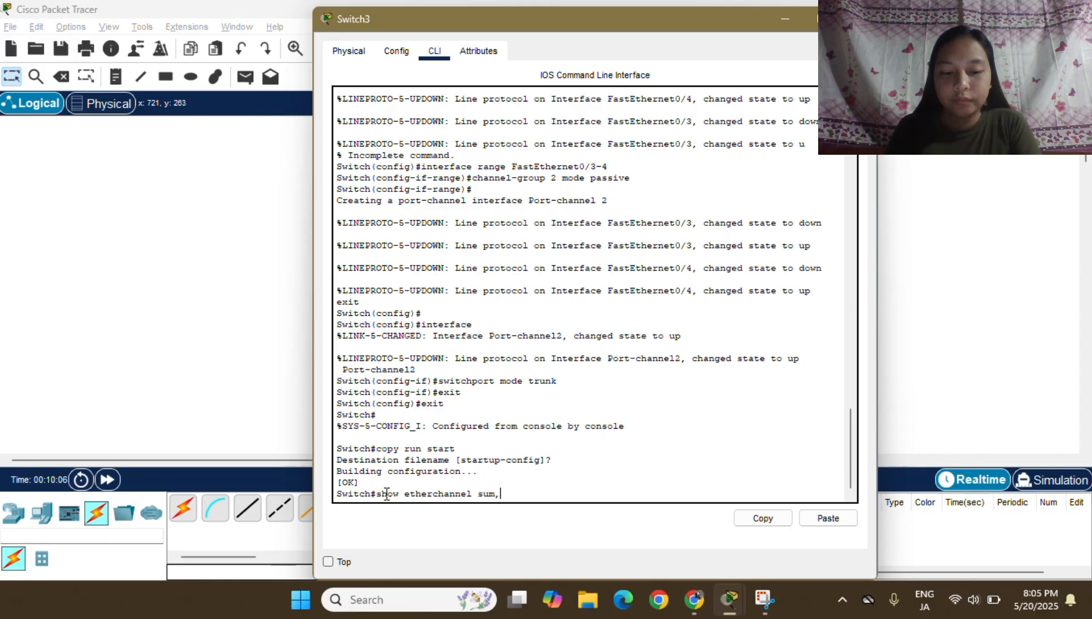
text(m)
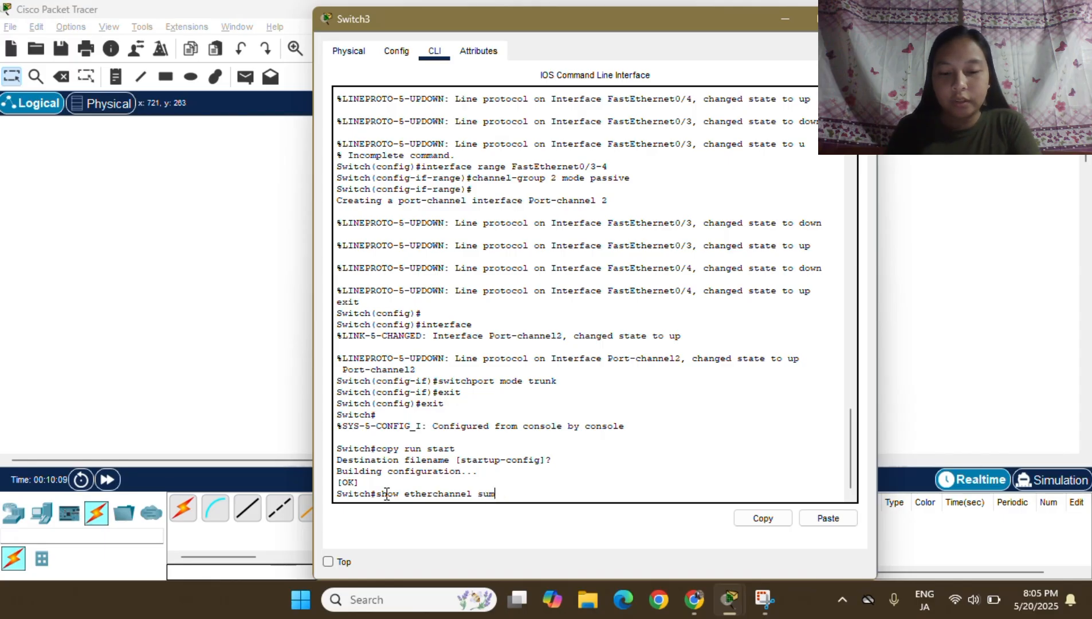
text(amary)
key(Return)
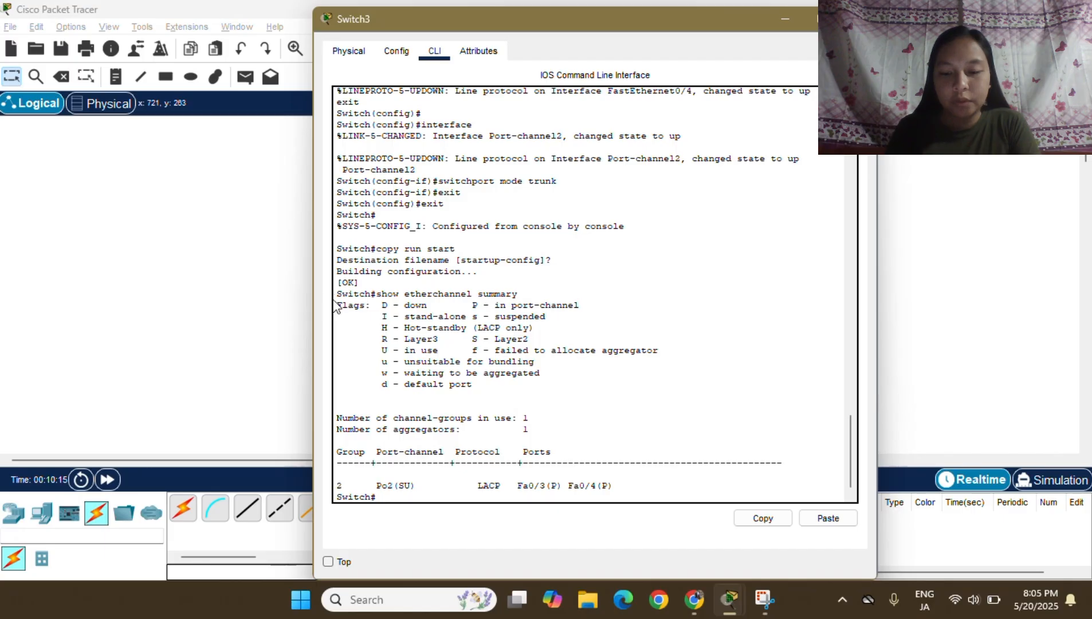
drag(338, 304, 634, 488)
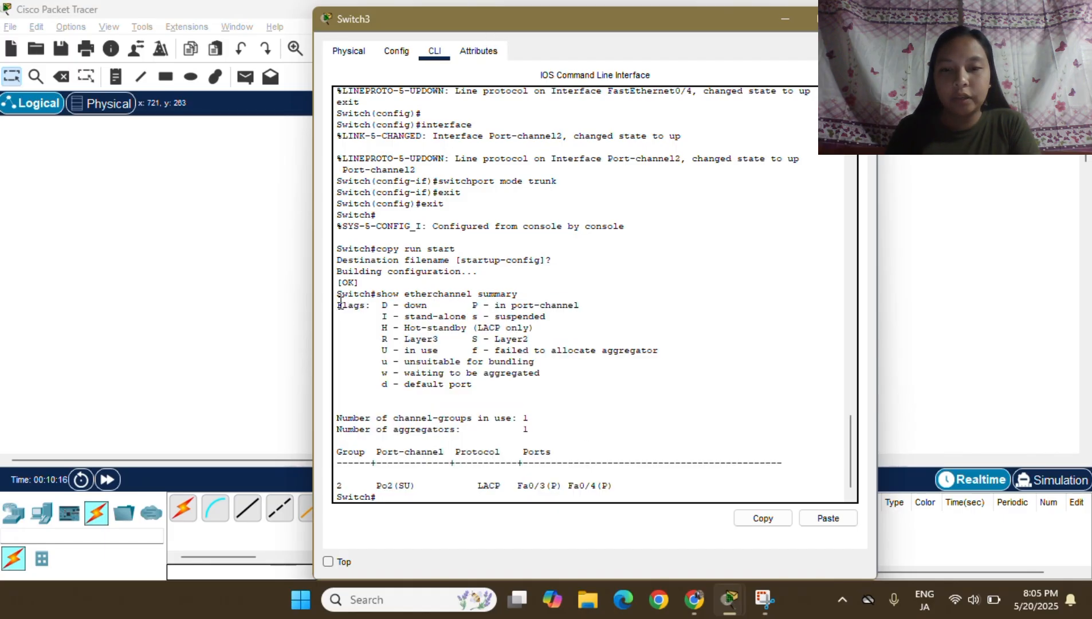
drag(337, 304, 634, 488)
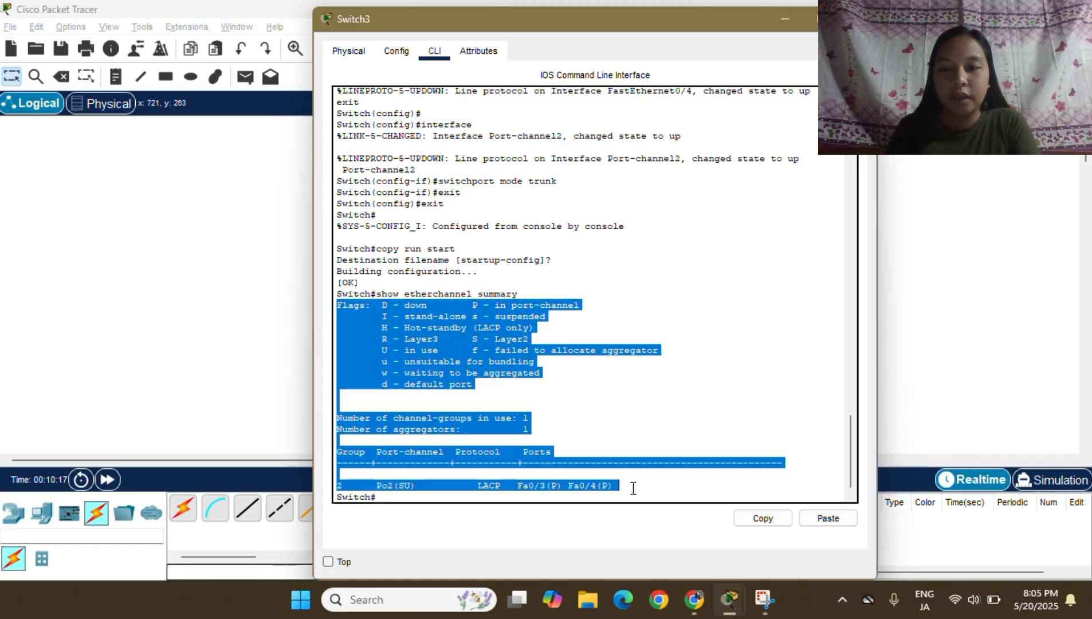